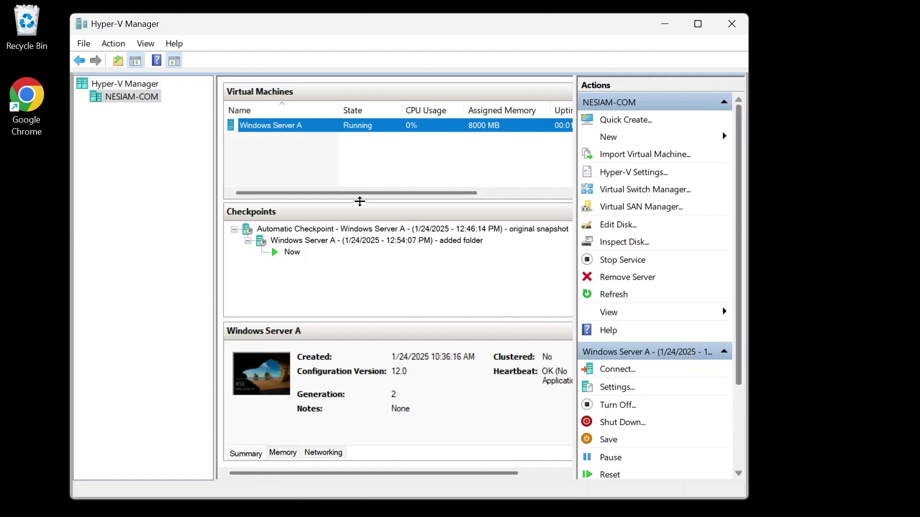
Step: Connect to Windows Server A at 1366 by 768 pixels, then return to Hyper-V Manager
right_click(286, 125)
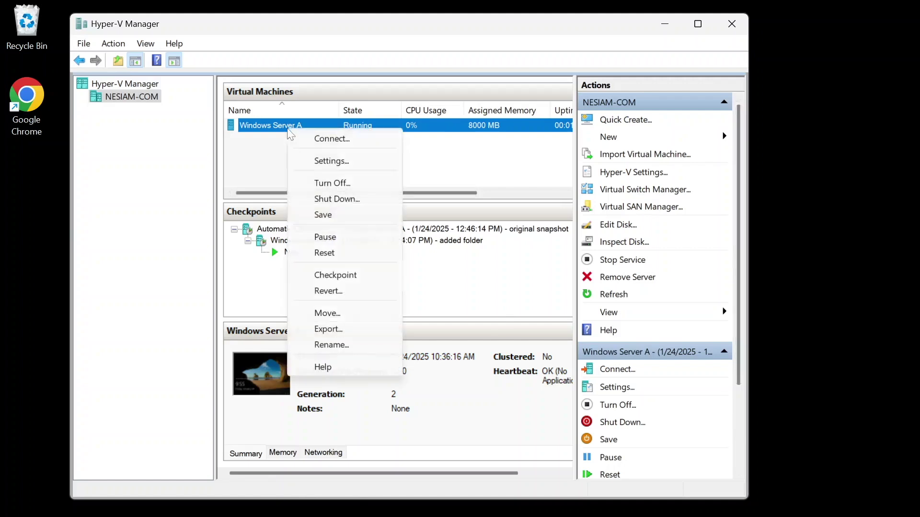
left_click(303, 139)
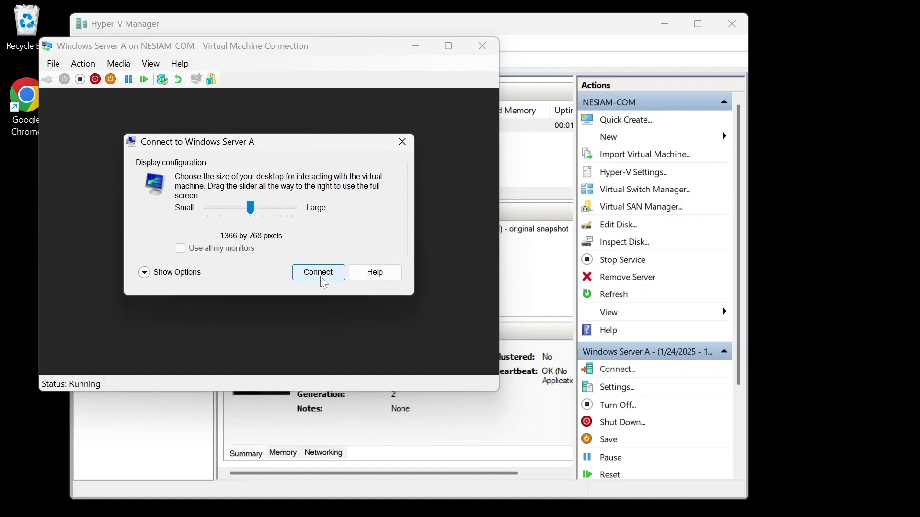
left_click(318, 273)
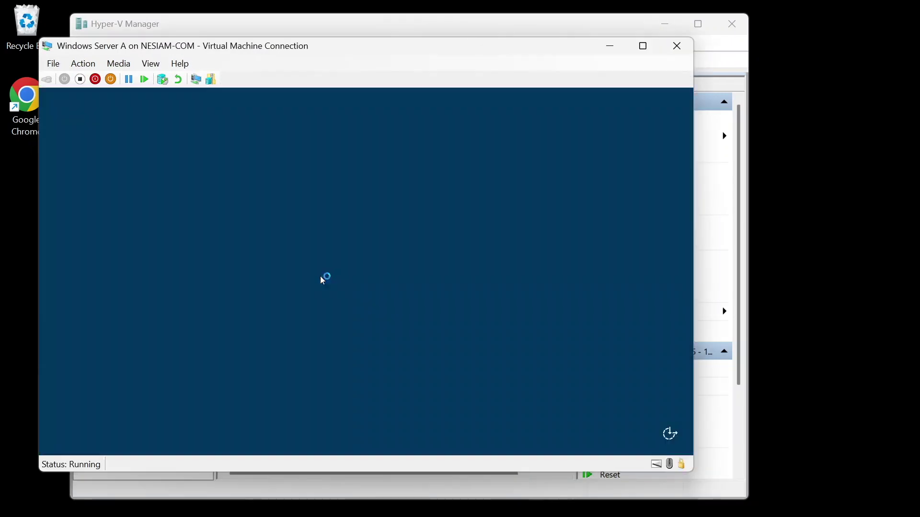
left_click(537, 29)
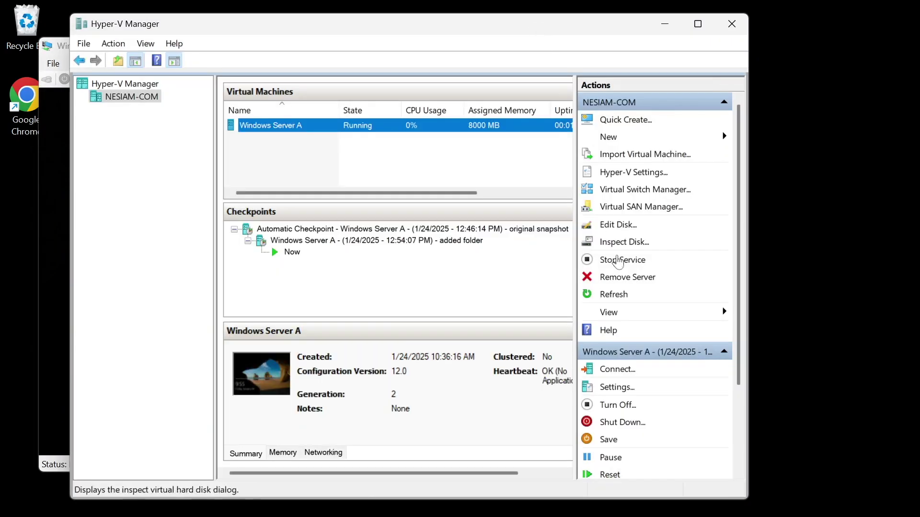
left_click(617, 388)
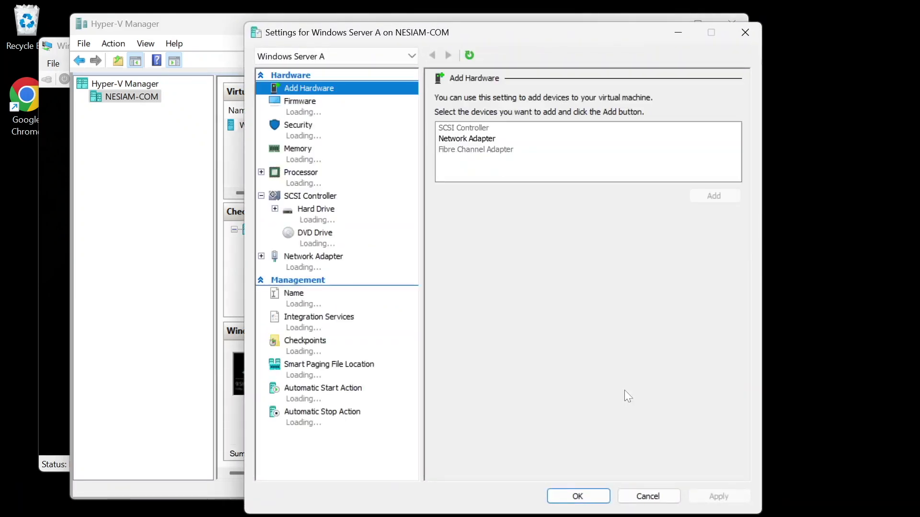
left_click(306, 345)
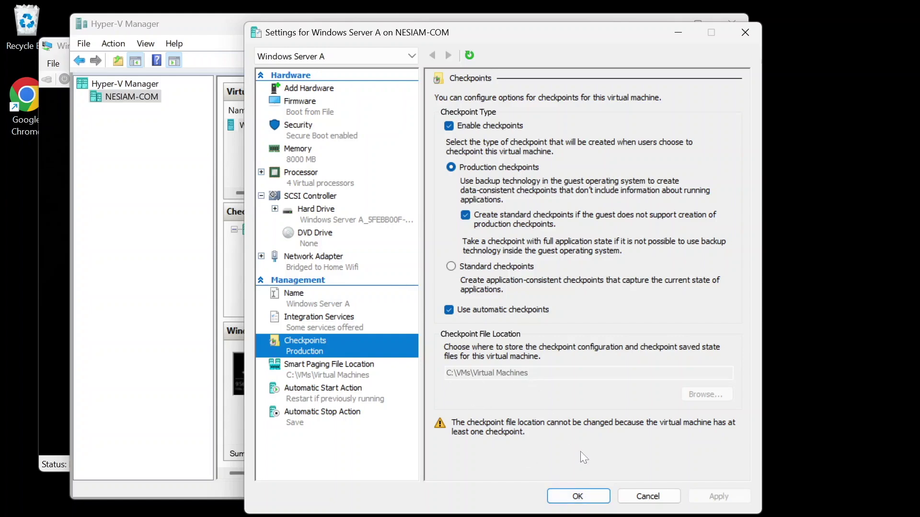
left_click(598, 503)
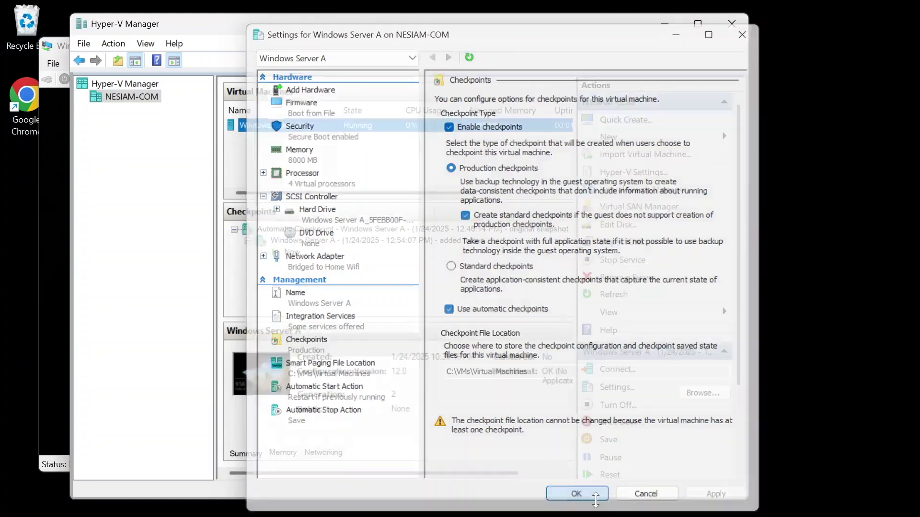
Step: Browse to C:\VMs\Virtual Machines\Snapshots in File Explorer and widen the Name column
key("super+e")
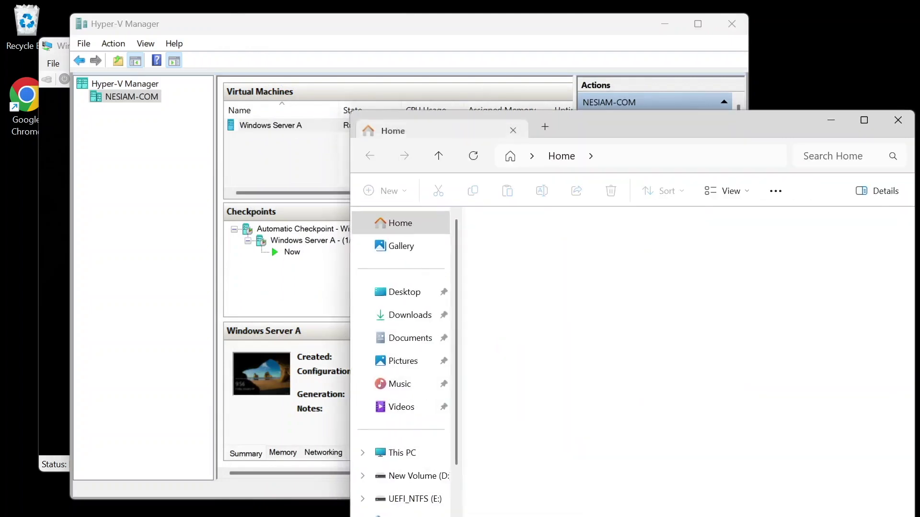
left_click(409, 463)
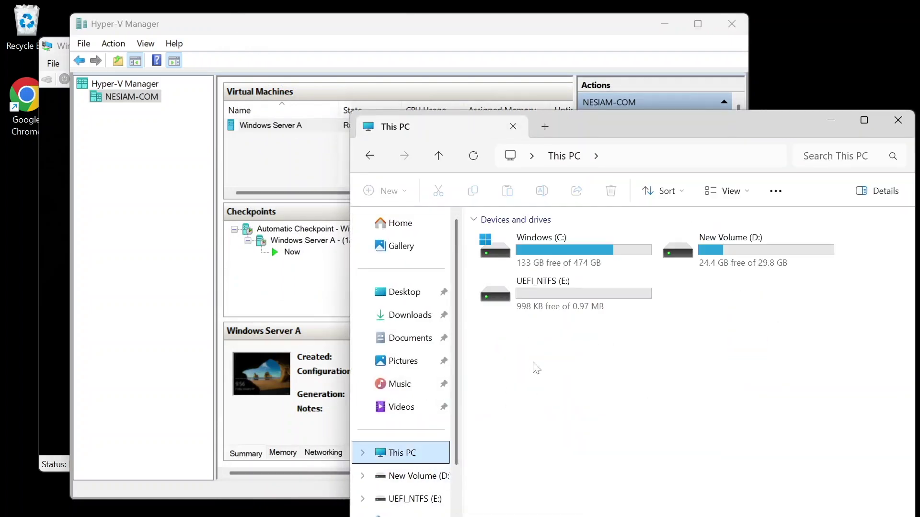
double_click(598, 256)
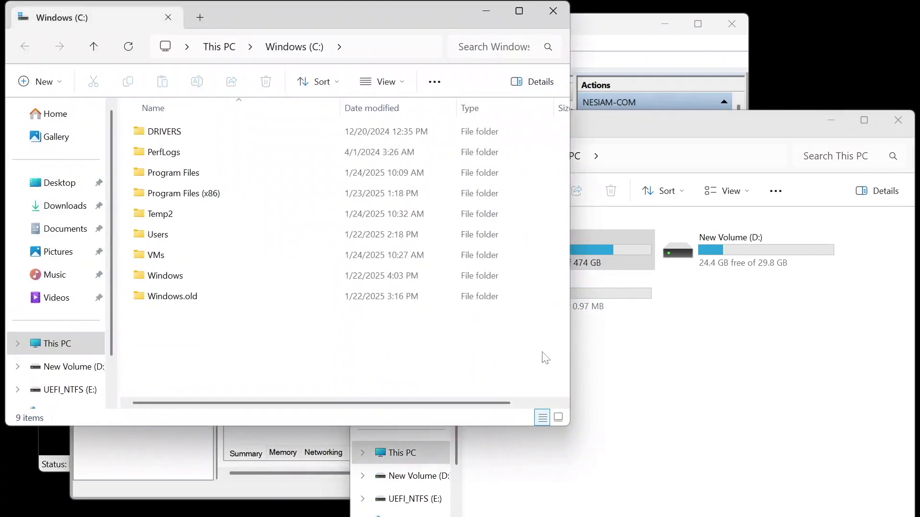
left_click(158, 259)
double_click(158, 257)
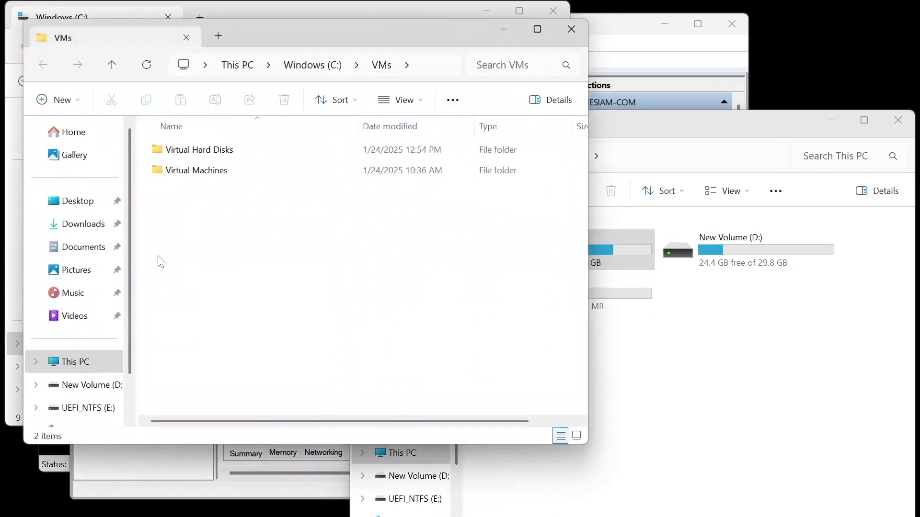
double_click(214, 178)
double_click(246, 170)
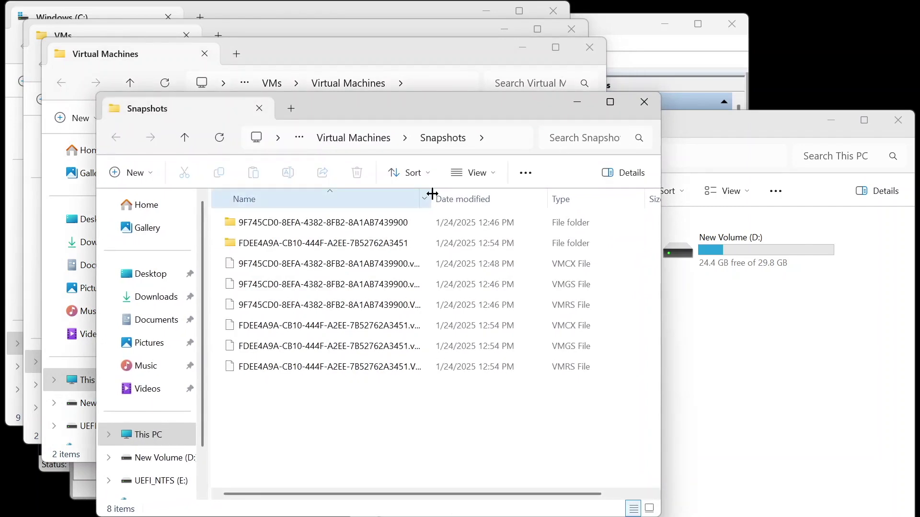
left_click_drag(431, 197, 493, 194)
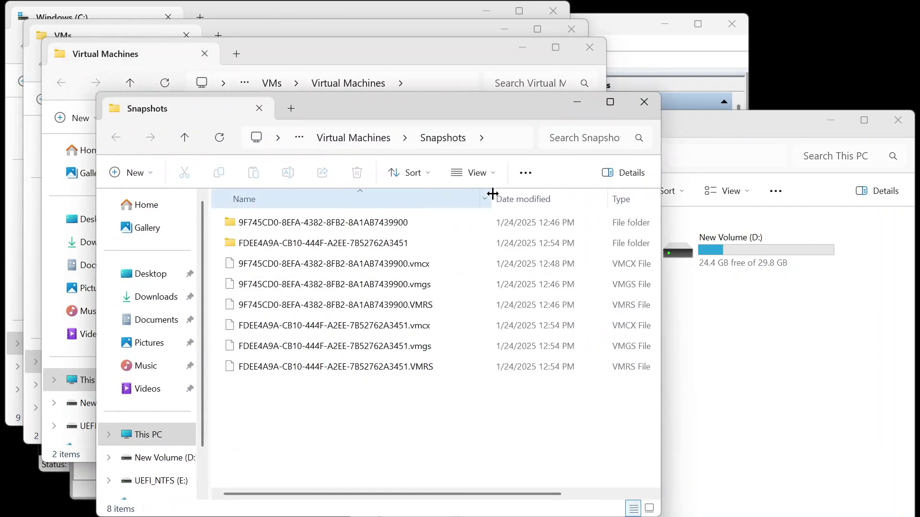
Step: Inspect both checkpoint folders, then edit the address bar back to C:\VMs
double_click(382, 248)
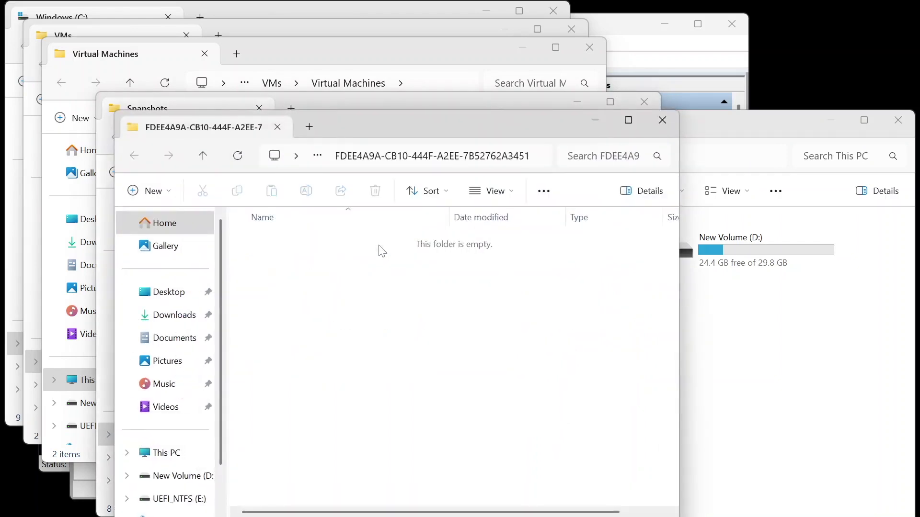
key("ctrl+w")
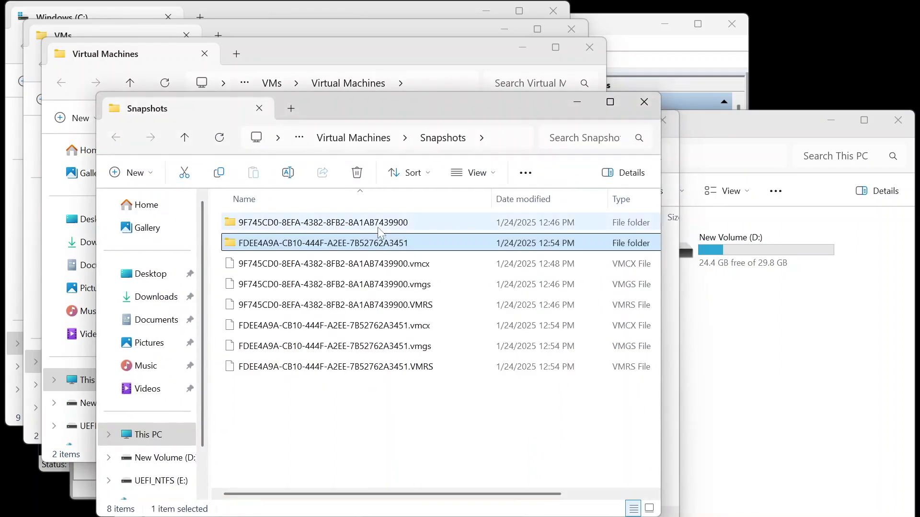
double_click(378, 228)
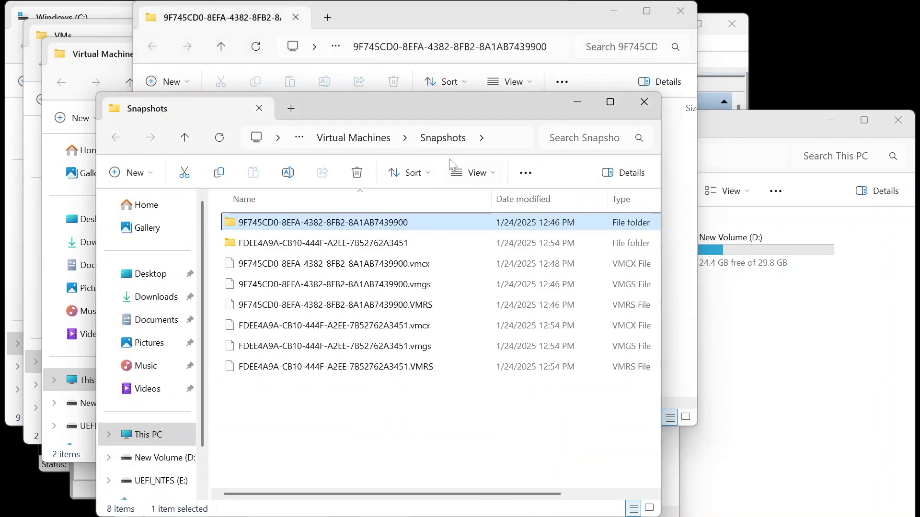
left_click_drag(357, 138, 249, 138)
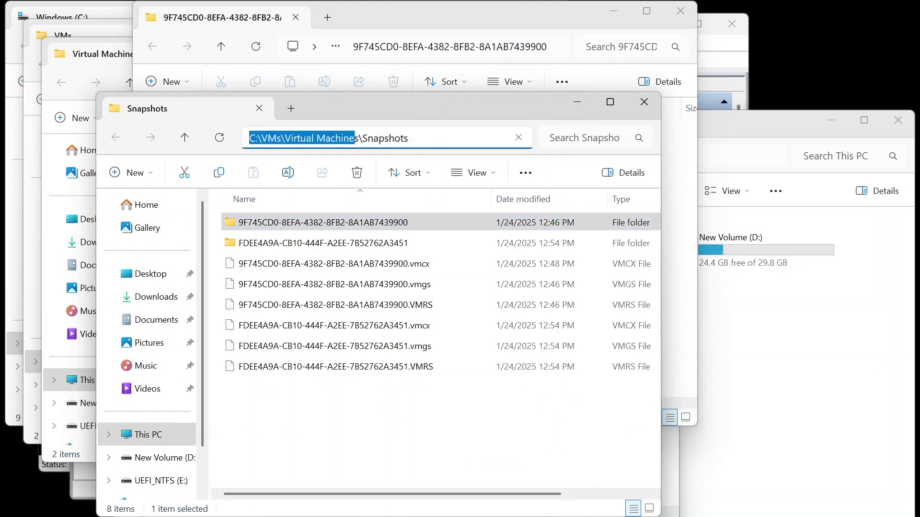
left_click(300, 138)
key("ctrl+Left")
key("shift+End")
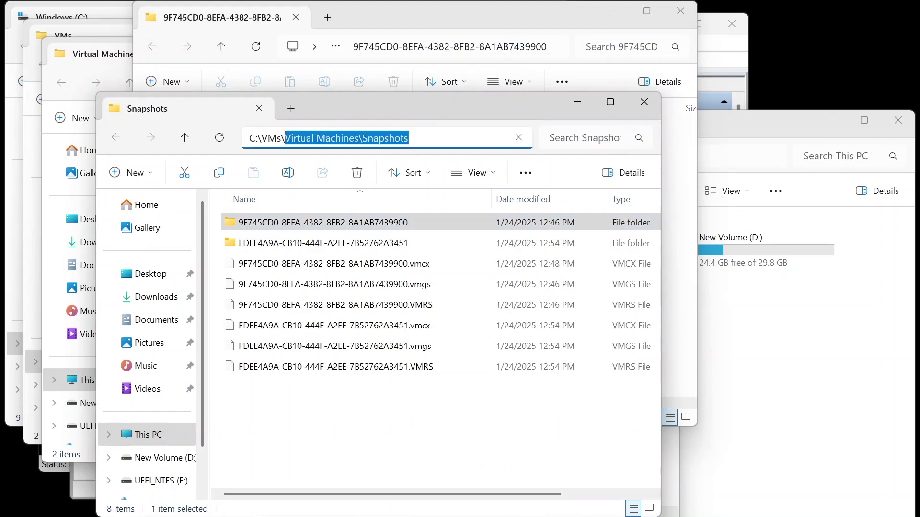
key("BackSpace")
key("Return")
Step: Open Virtual Hard Disks and compare the sizes of the two checkpoint AVHDX files
left_click(291, 223)
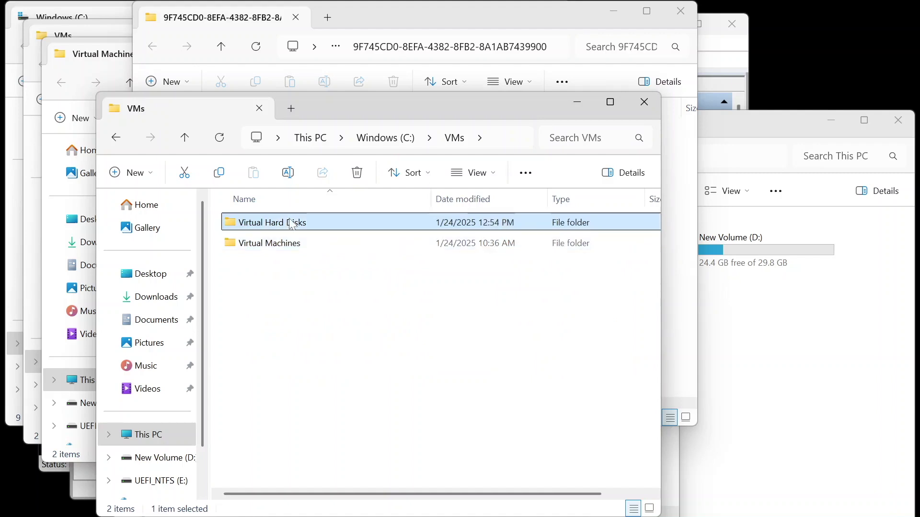
double_click(290, 223)
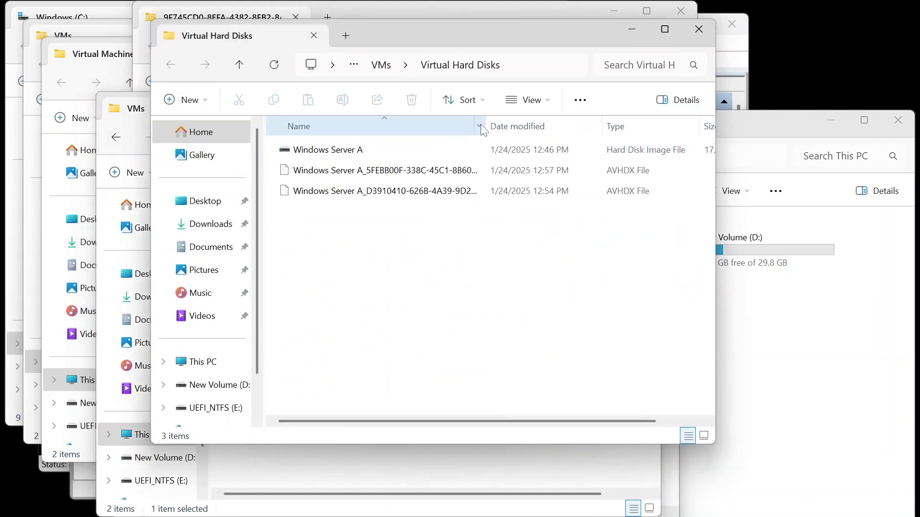
left_click(642, 171)
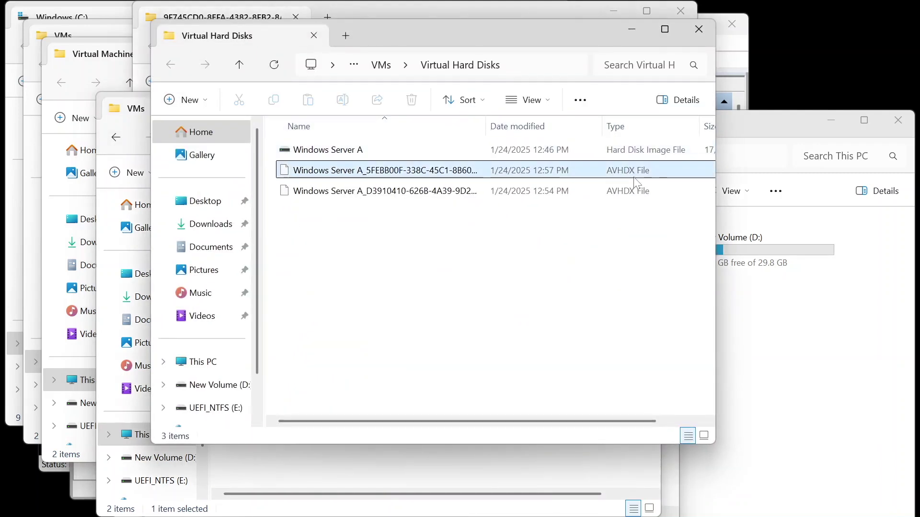
left_click(532, 199)
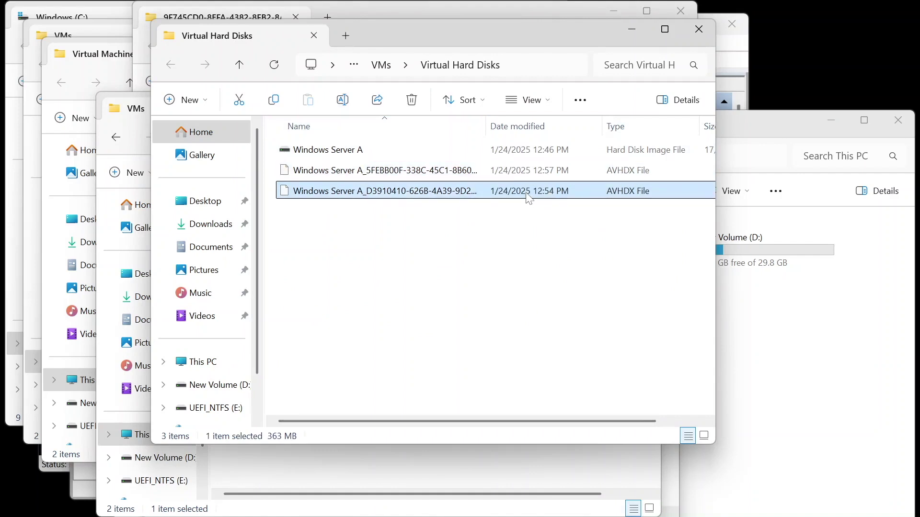
left_click_drag(485, 120, 468, 128)
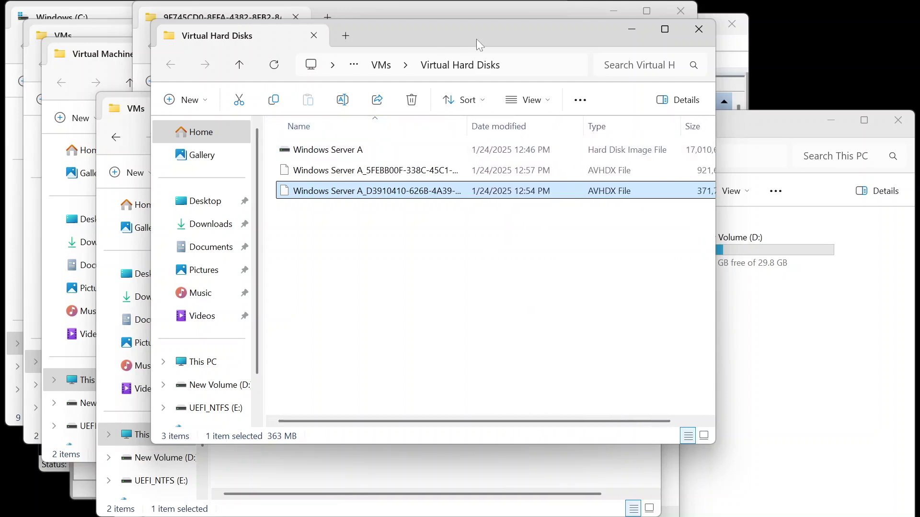
Step: Close the VMs, checkpoint, Virtual Machines and Windows (C:) windows, keeping Virtual Hard Disks open
left_click_drag(476, 38, 723, 44)
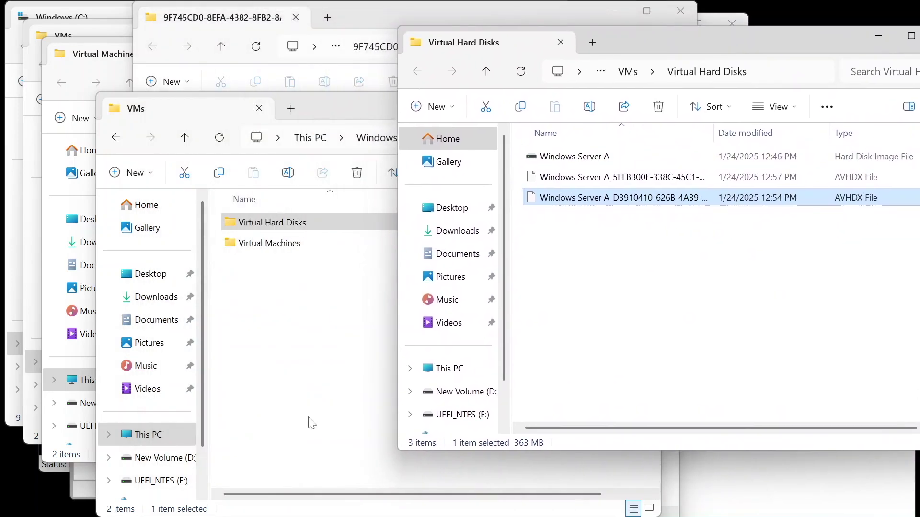
left_click(308, 421)
left_click(644, 101)
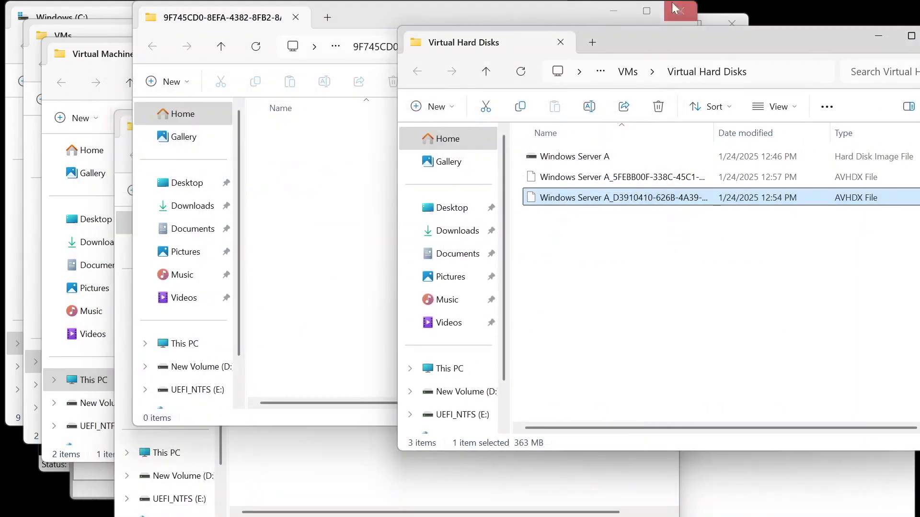
left_click(679, 10)
left_click_drag(371, 318, 666, 225)
left_click(663, 117)
left_click(295, 264)
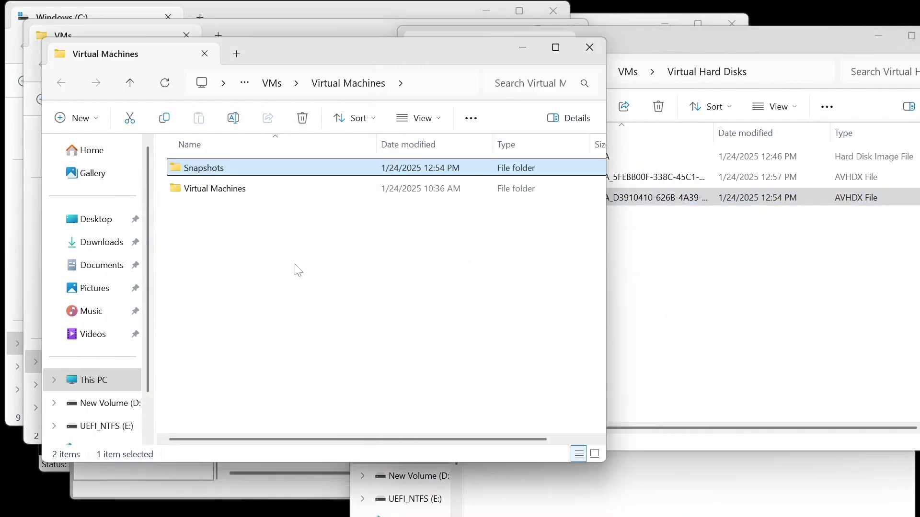
left_click(590, 52)
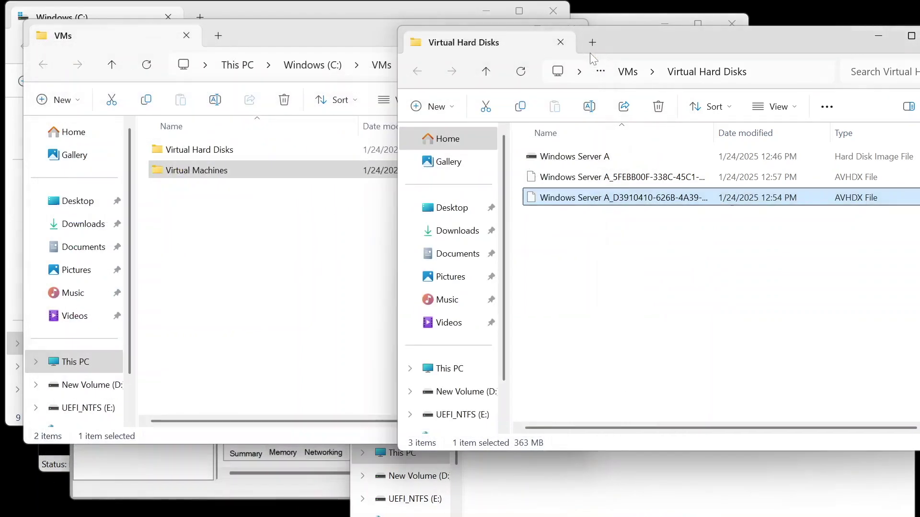
left_click(181, 254)
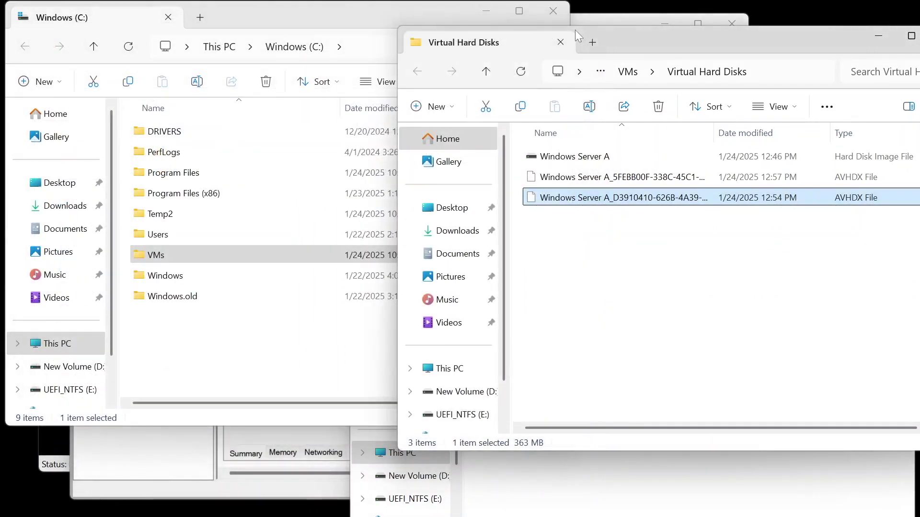
left_click(552, 13)
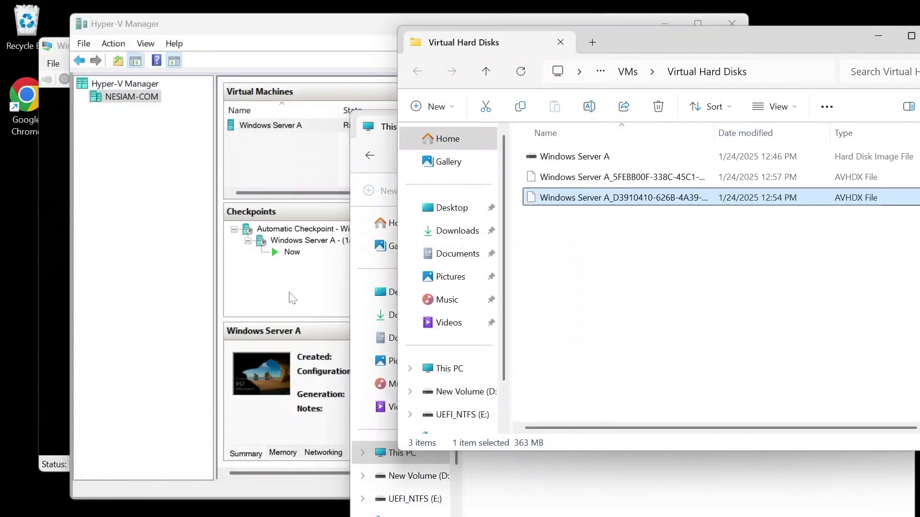
Step: Close This PC and sign in to the VM with the Administrator password
left_click(383, 135)
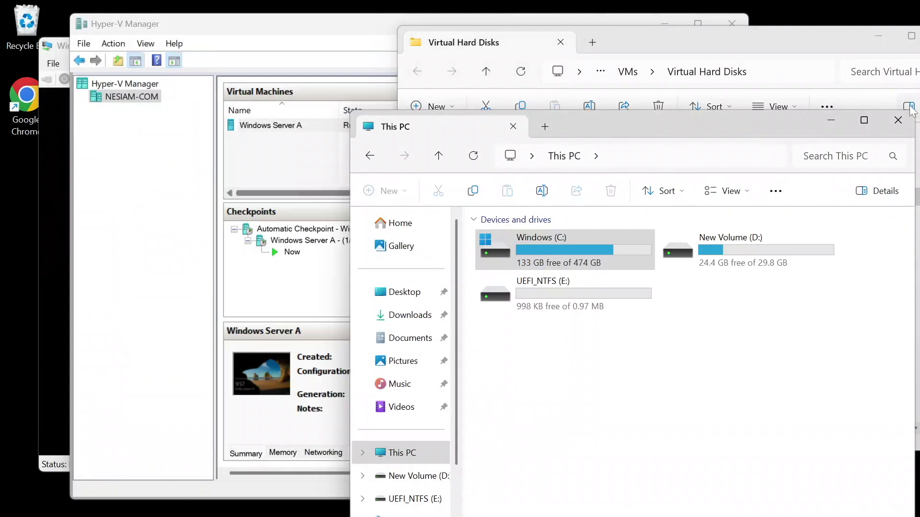
left_click(897, 120)
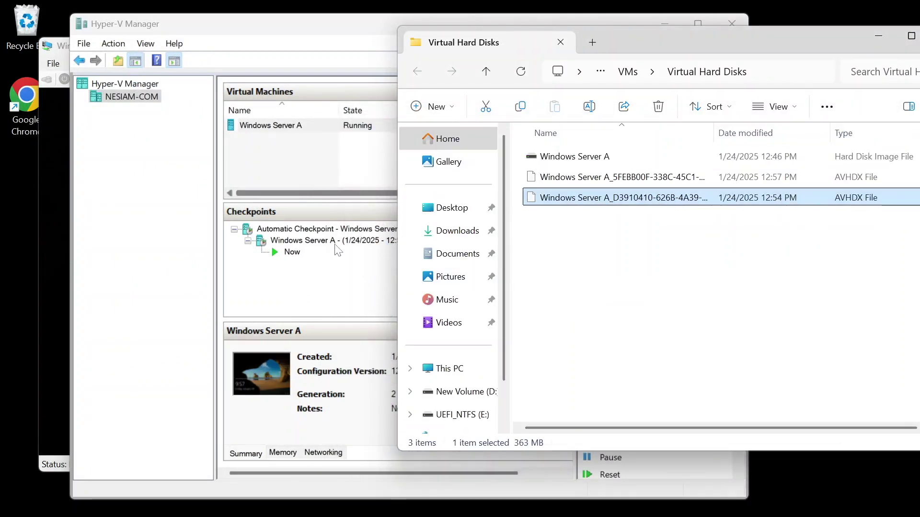
left_click(63, 252)
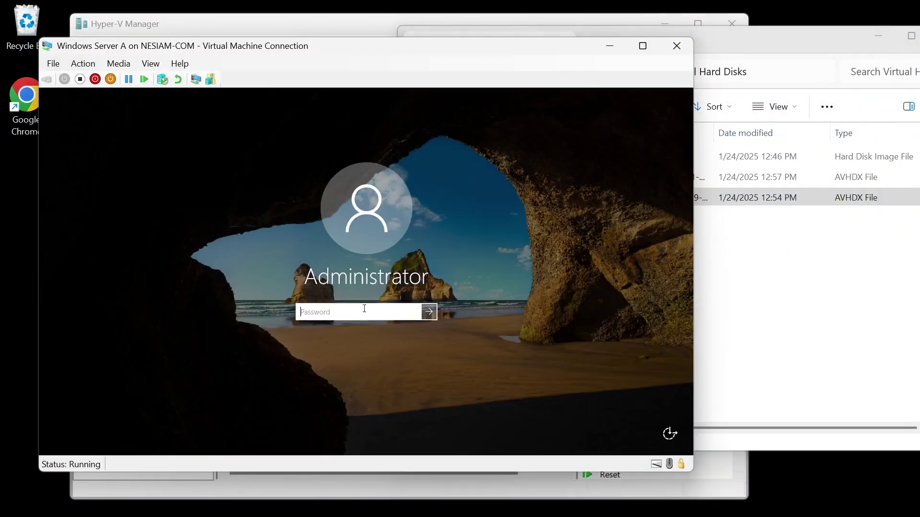
type("****")
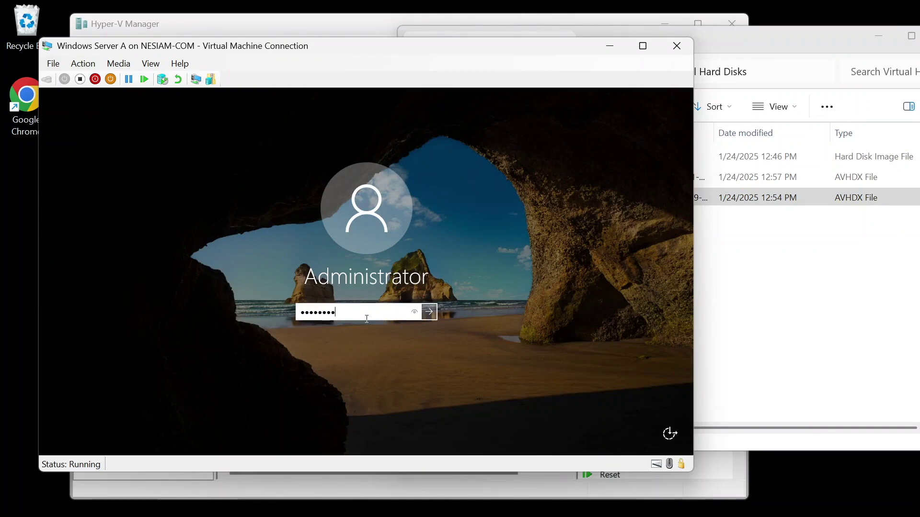
key("Return")
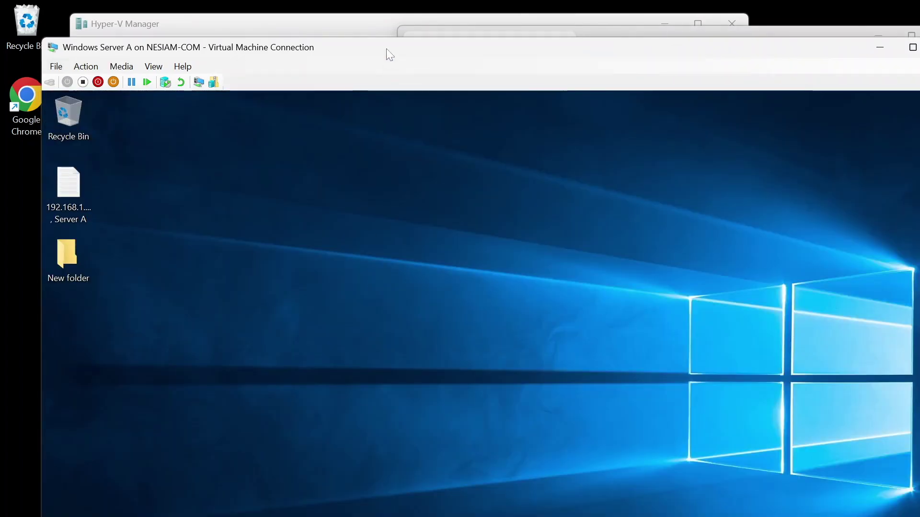
Step: Make the VM full screen and point Internet Explorer at chrome.google.com
double_click(386, 48)
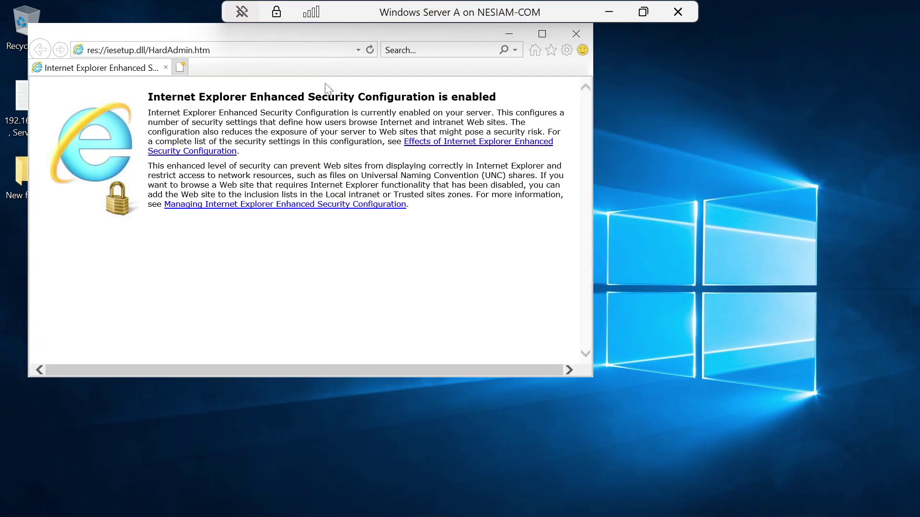
left_click(298, 48)
type("c")
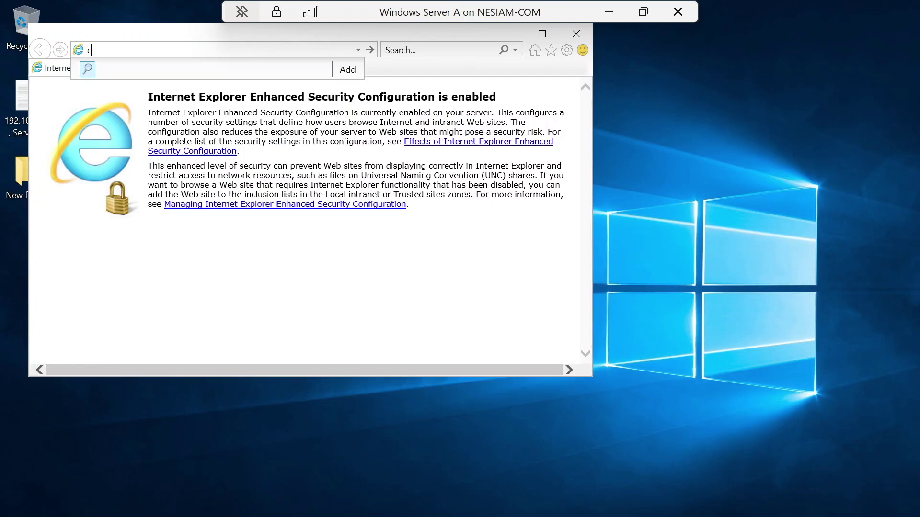
type("hrome.google.com")
key("Return")
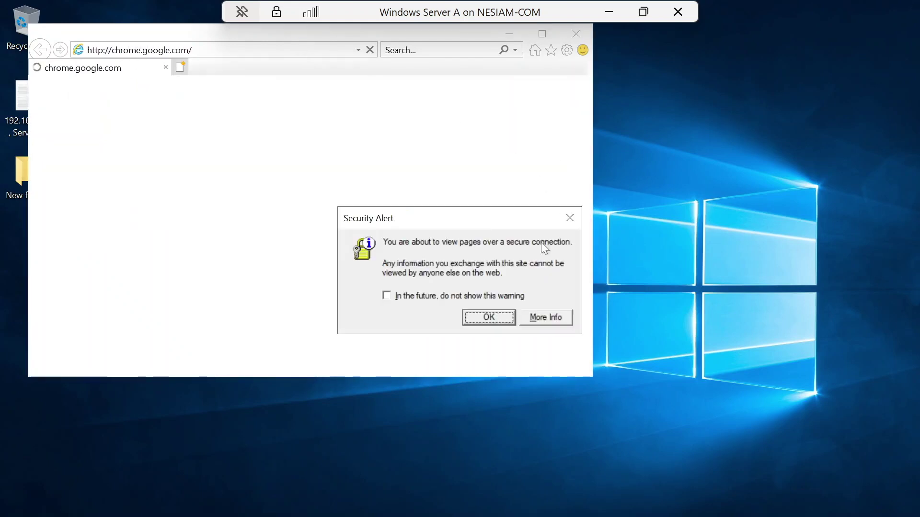
Step: Search Start for 'ser' and launch Server Manager
key("super")
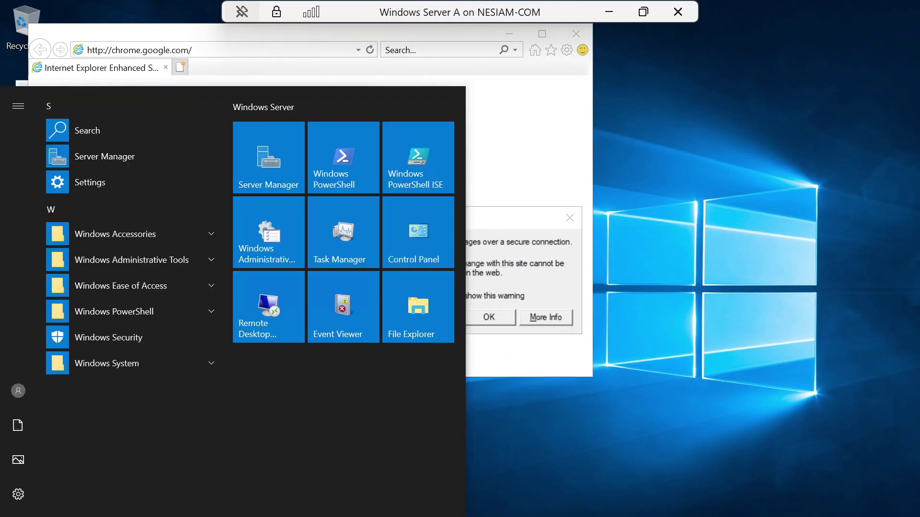
type("ser")
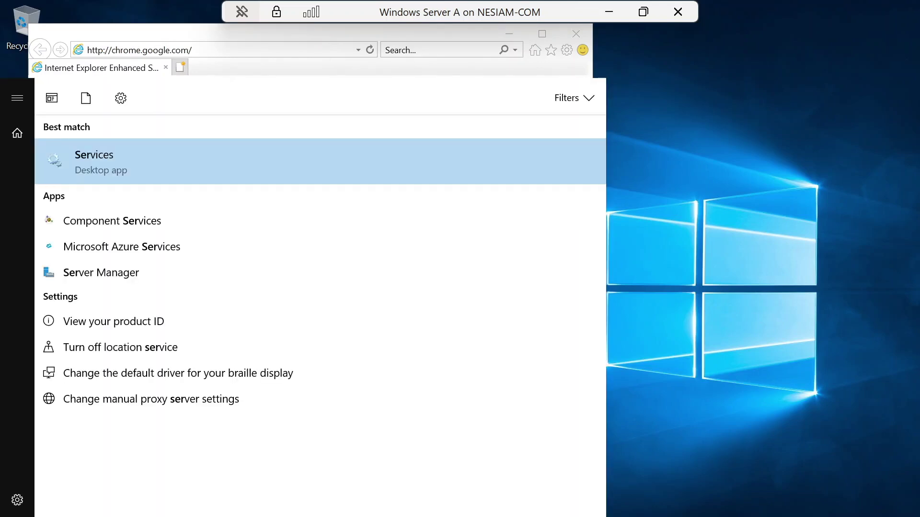
left_click(113, 277)
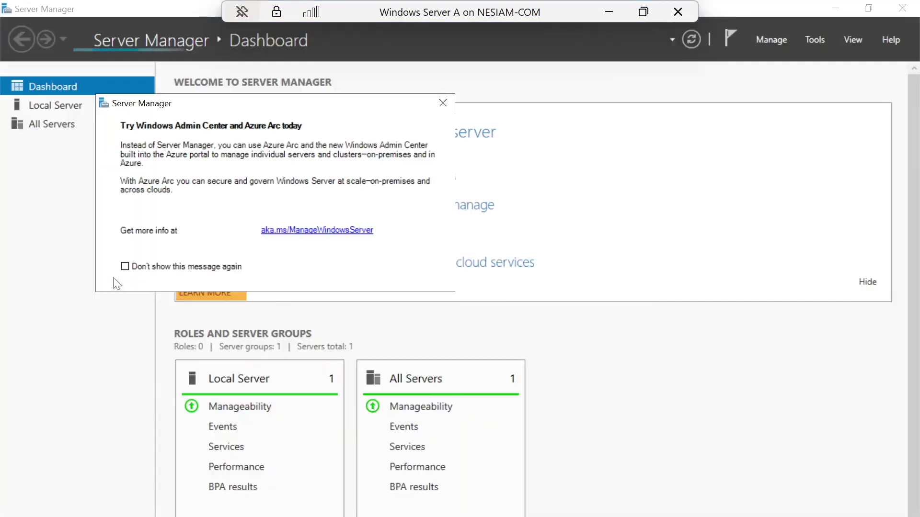
Step: On Local Server, switch IE Enhanced Security Configuration to Off for Administrators only
left_click(443, 103)
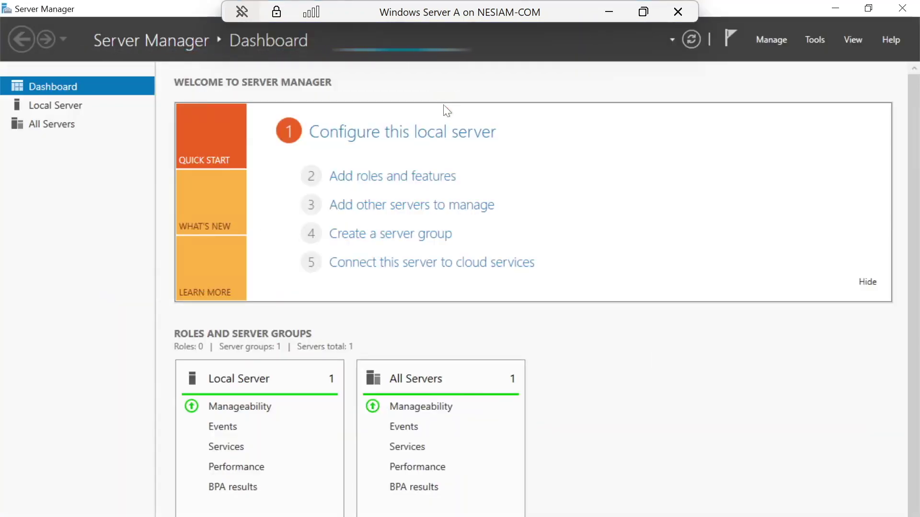
left_click(71, 108)
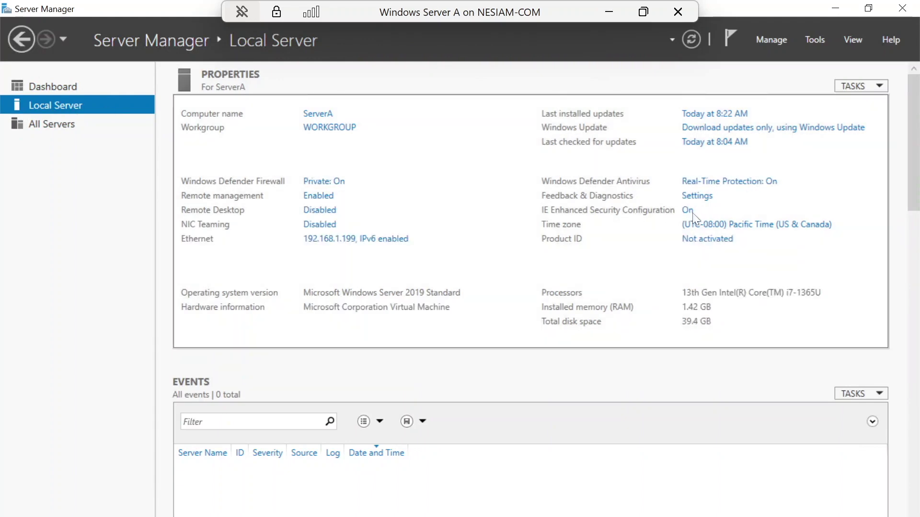
left_click(687, 211)
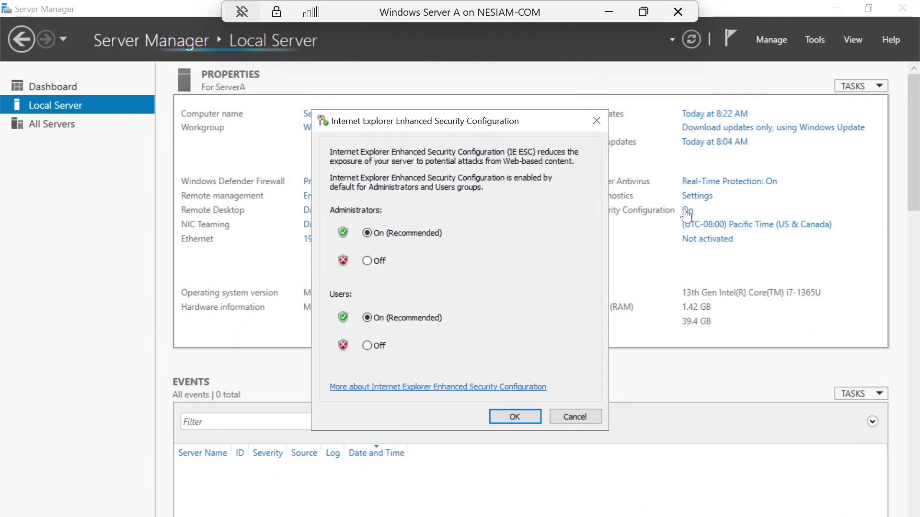
left_click(379, 260)
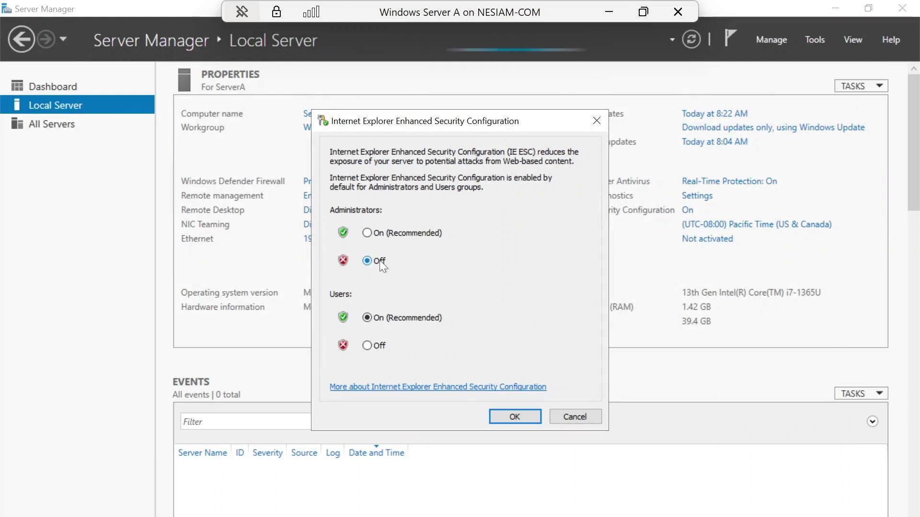
left_click(512, 416)
Step: Dismiss the security alert and load chrome.google.com in a new Internet Explorer tab
left_click(839, 10)
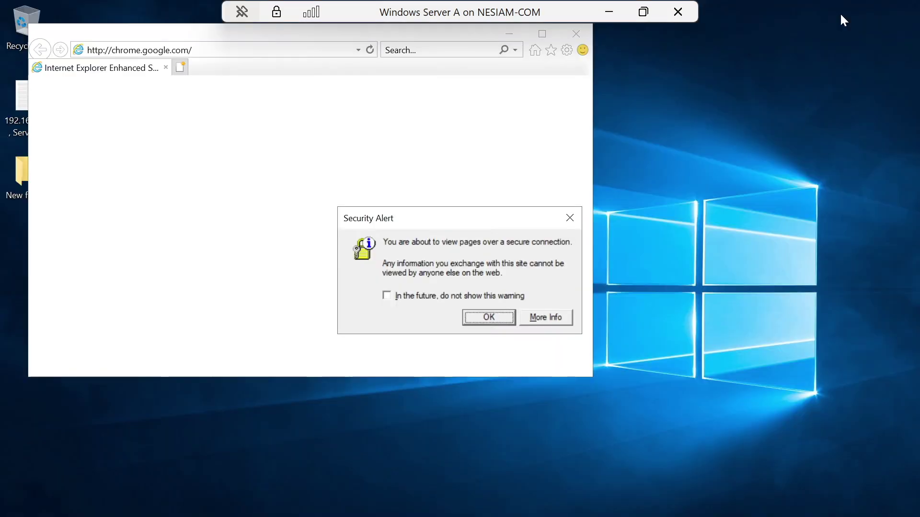
left_click(570, 219)
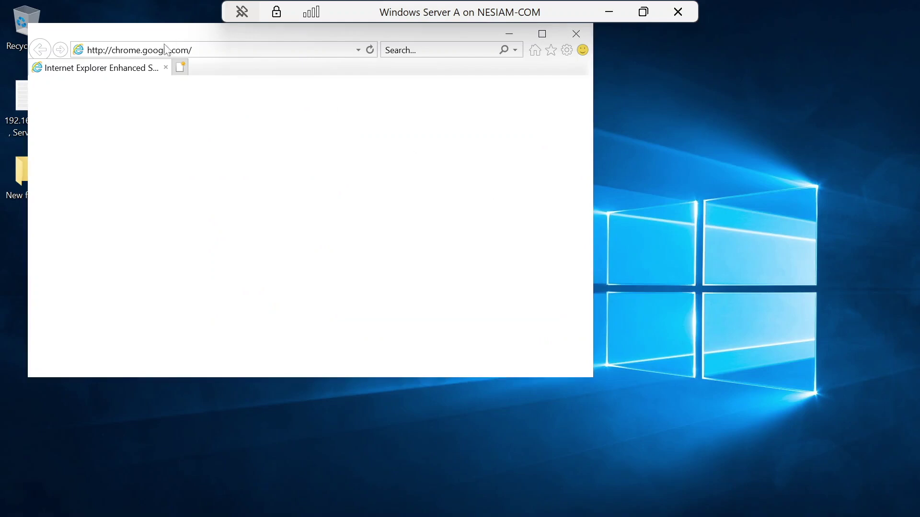
left_click(178, 69)
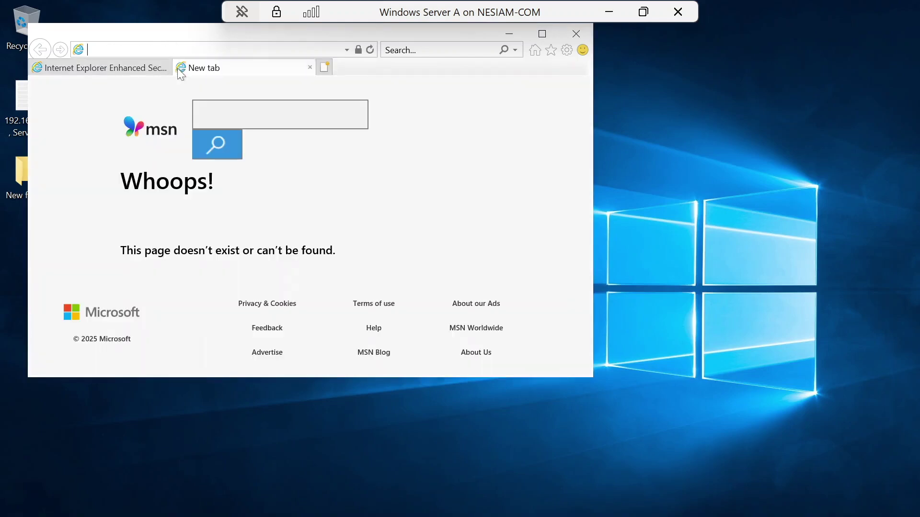
type("chrome/fallback/")
key("Return")
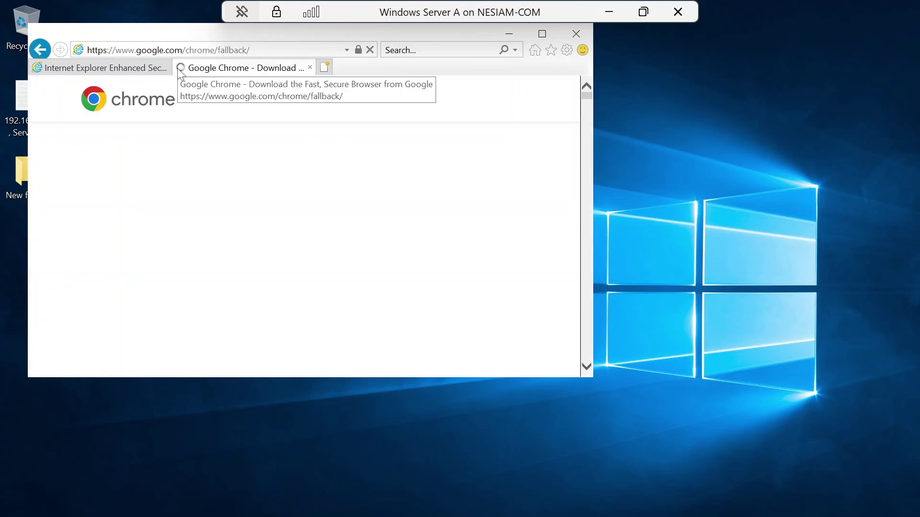
Step: Download Chrome with usage statistics unchecked and run ChromeSetup.exe
left_click(460, 99)
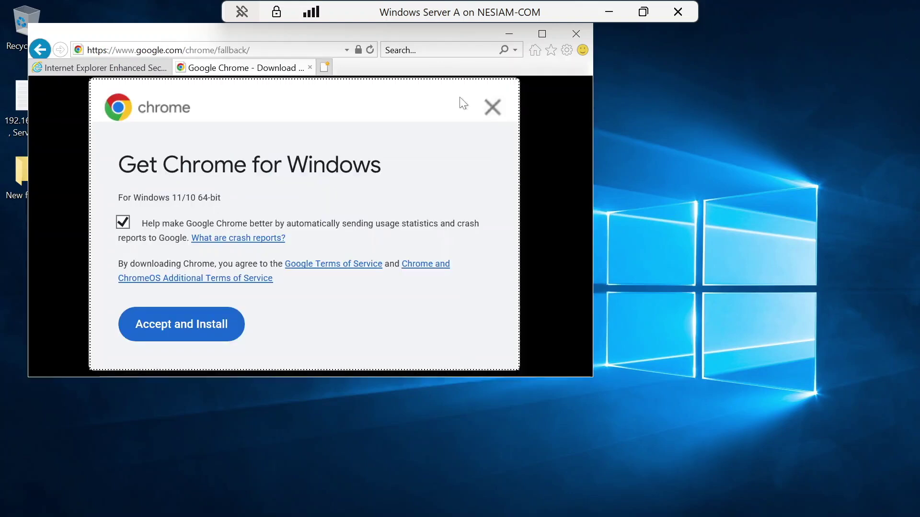
left_click(123, 224)
left_click(206, 334)
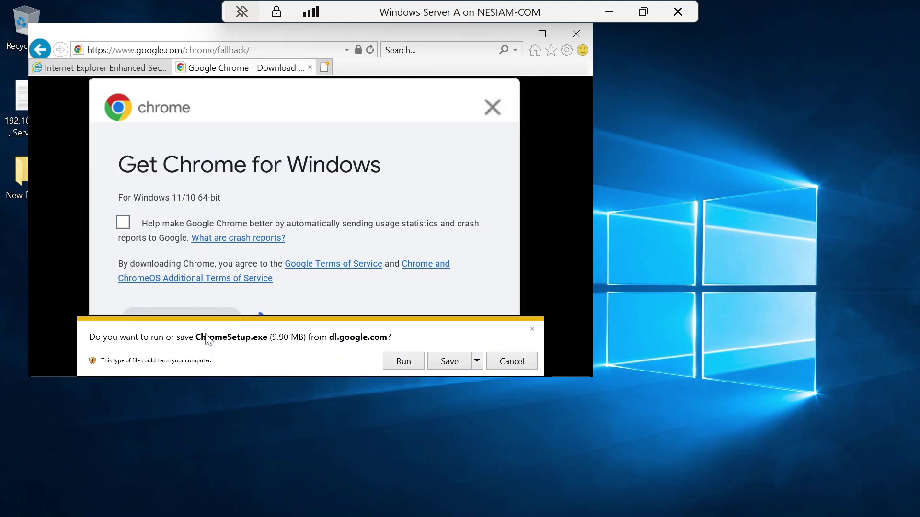
left_click(389, 361)
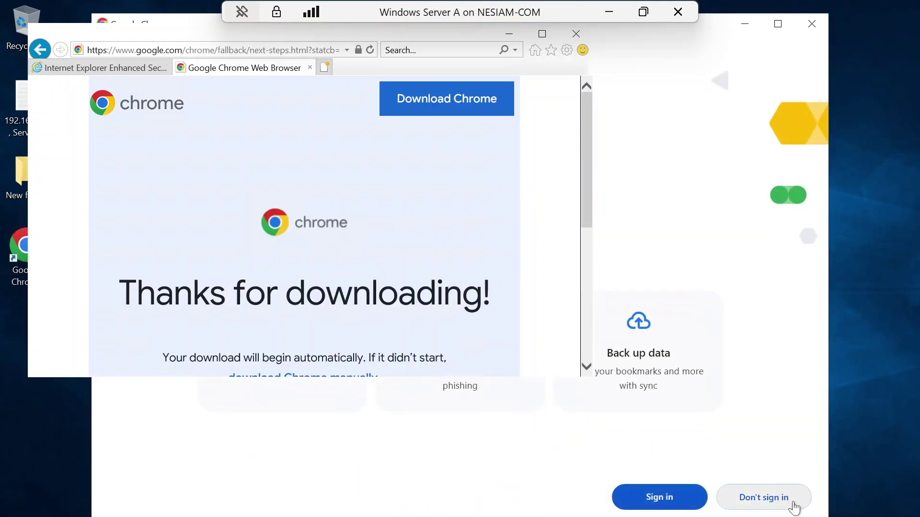
Step: Skip Chrome sign-in, pick Google Chrome as default Web browser in Default apps, then close Chrome
left_click(784, 500)
left_click(663, 496)
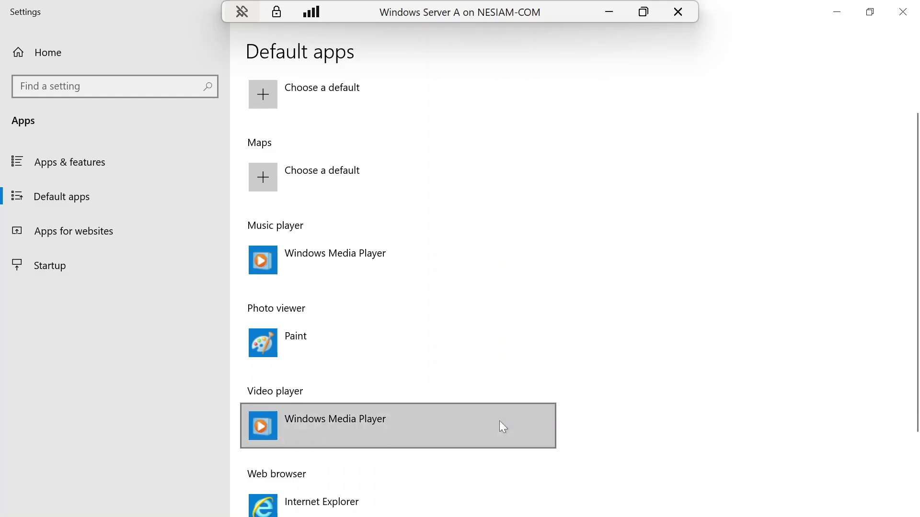
left_click(397, 495)
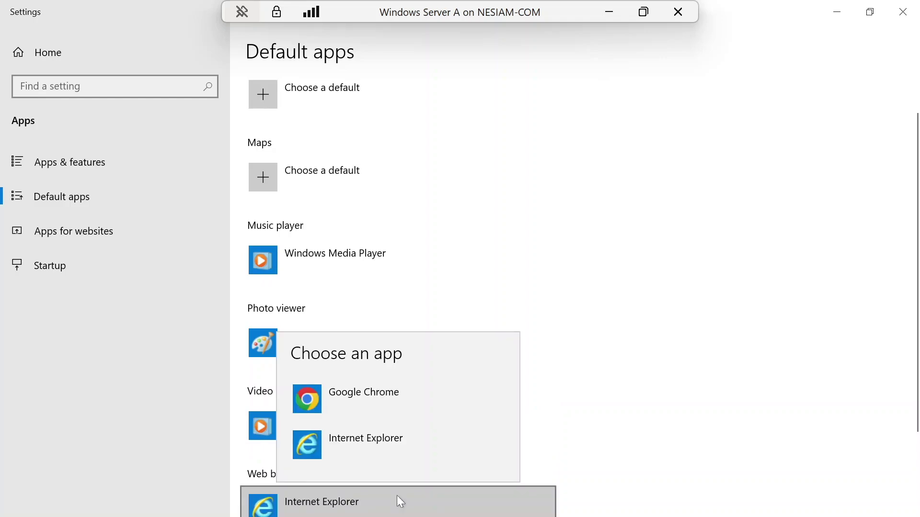
left_click(392, 390)
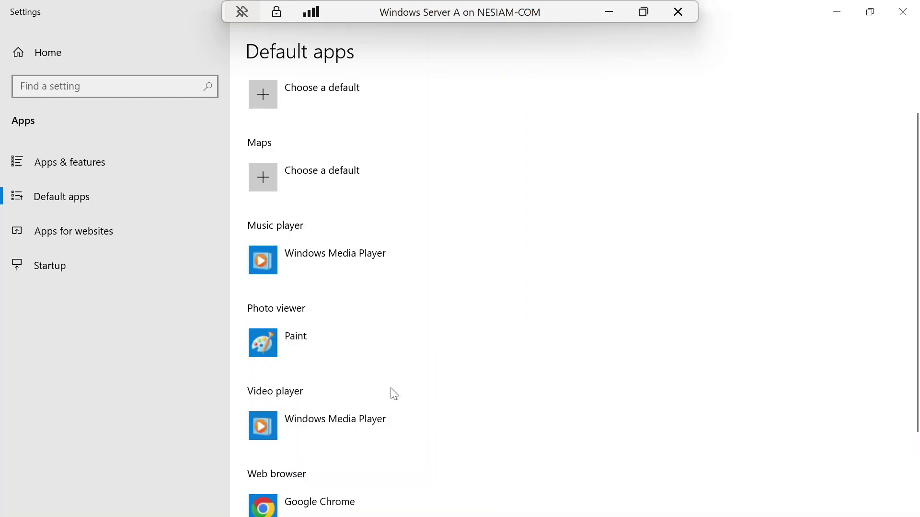
left_click(902, 9)
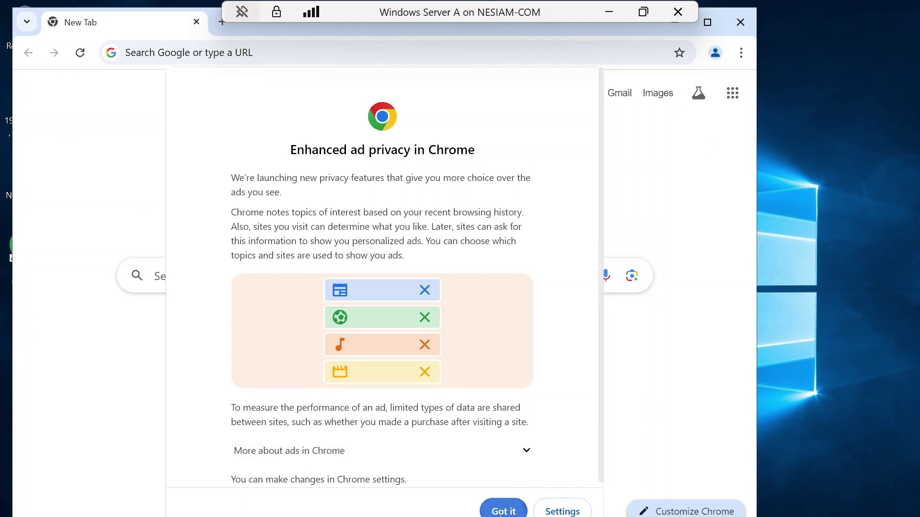
left_click(503, 510)
left_click(745, 23)
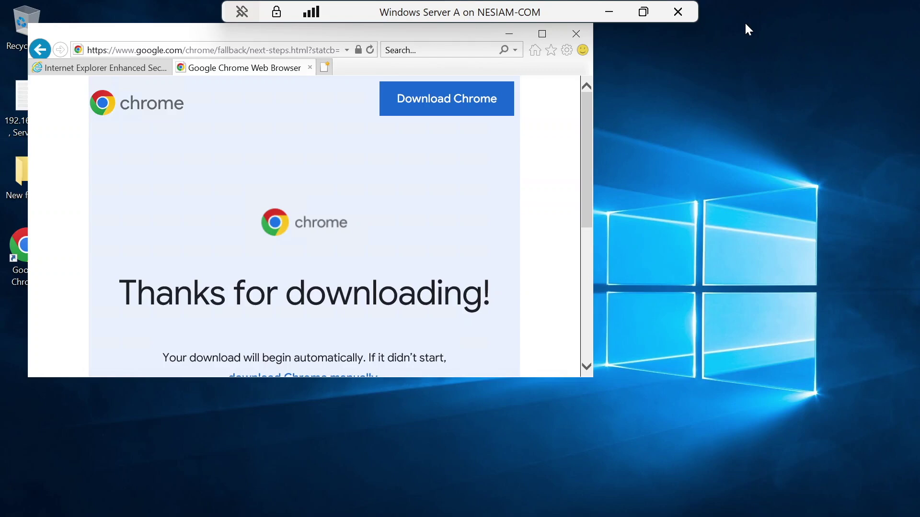
Step: Return to the host and take a new checkpoint of Windows Server A
left_click(684, 15)
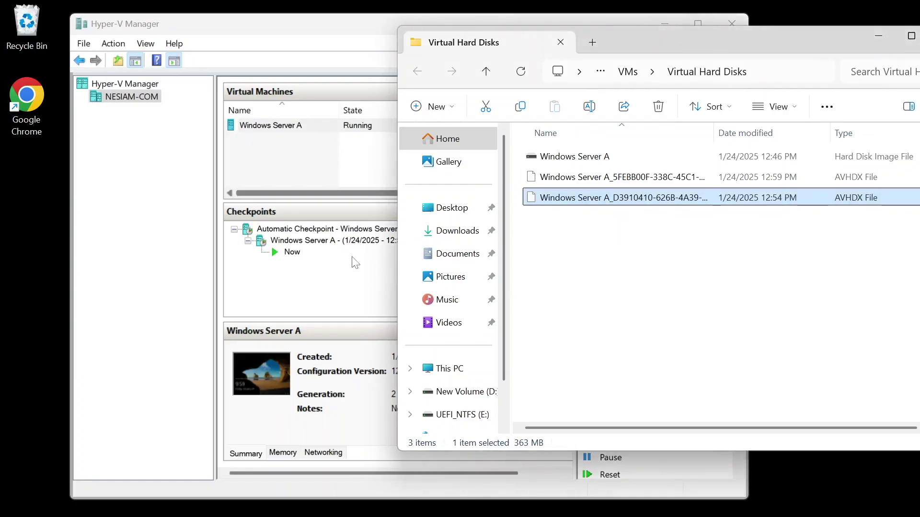
right_click(275, 123)
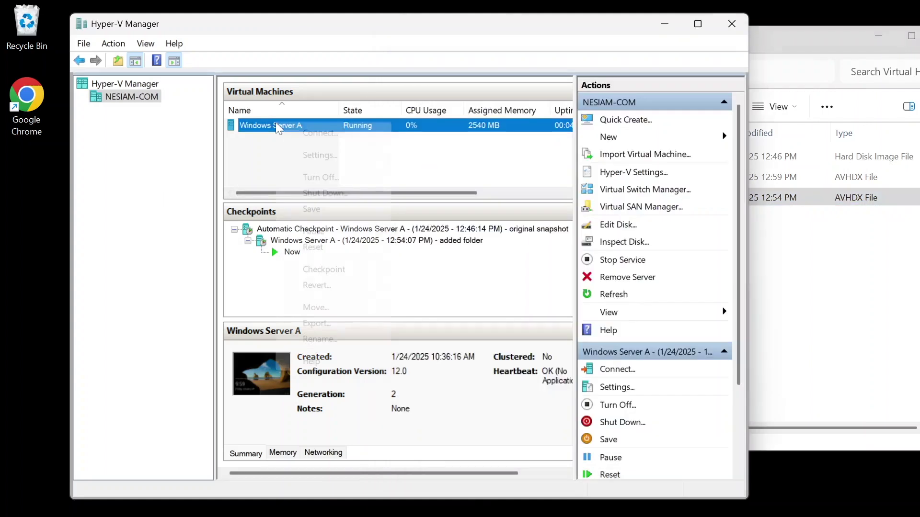
left_click(346, 271)
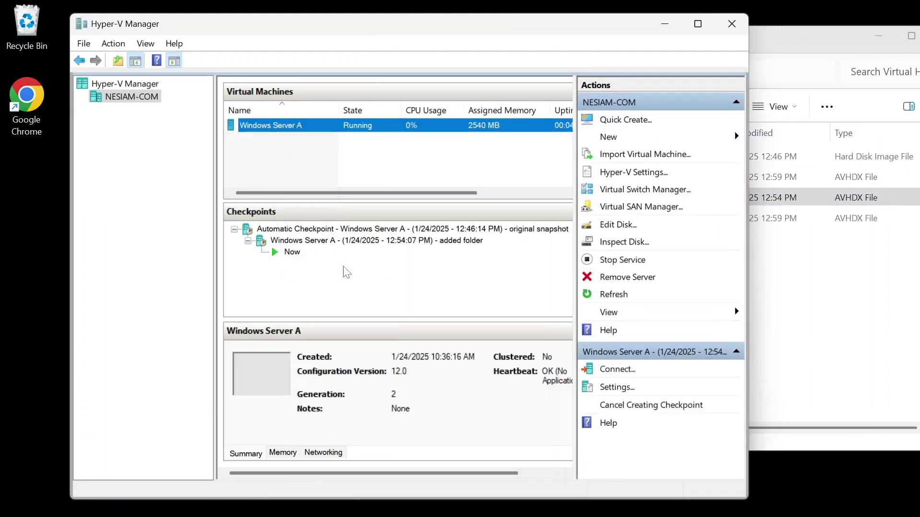
left_click(876, 345)
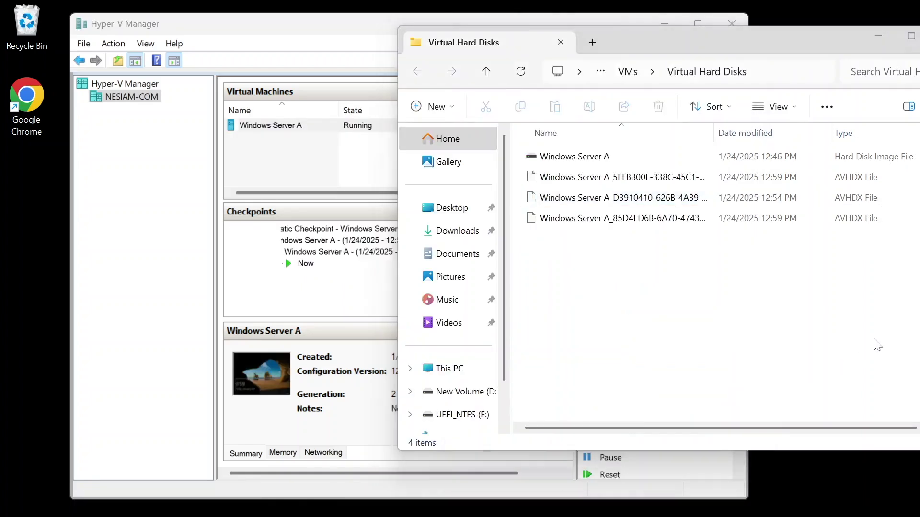
left_click(549, 309)
Step: Rename the 12:59:24 PM checkpoint, appending 'installed Chrome, Disabled IE Security' to its name
left_click(349, 258)
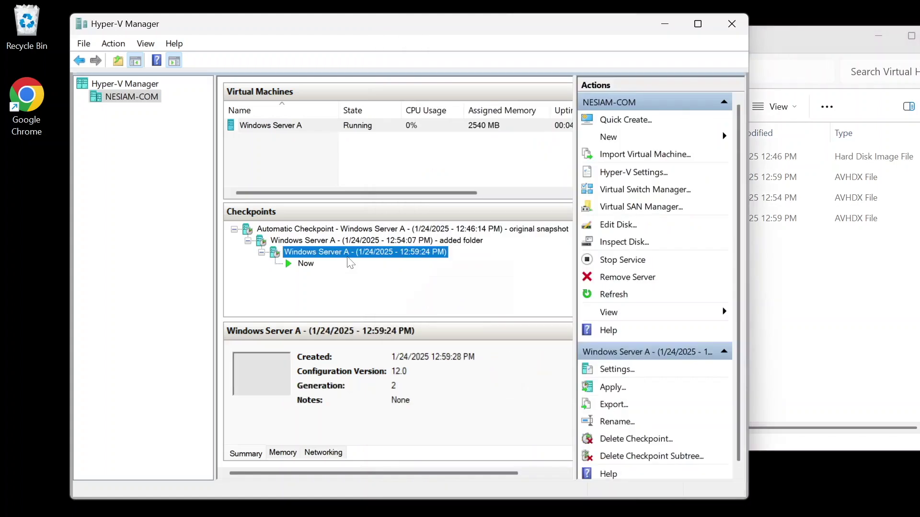
right_click(349, 257)
left_click(401, 324)
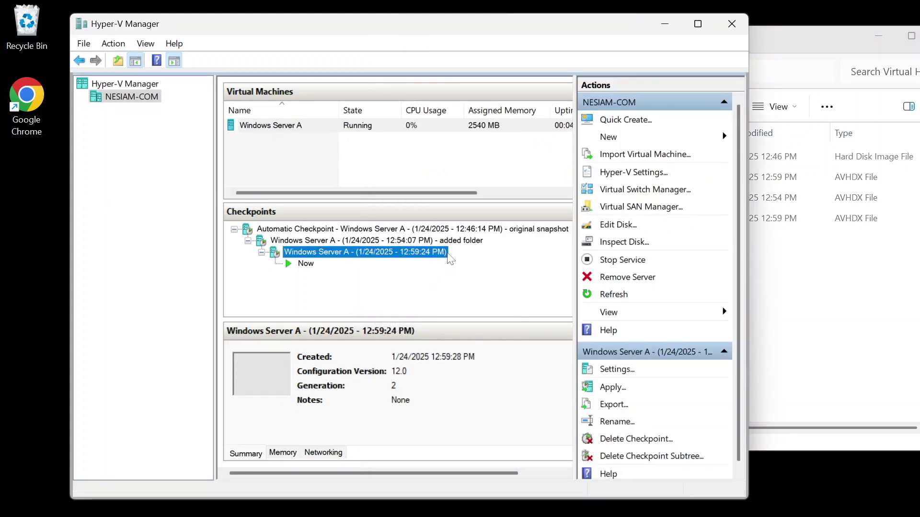
key("End")
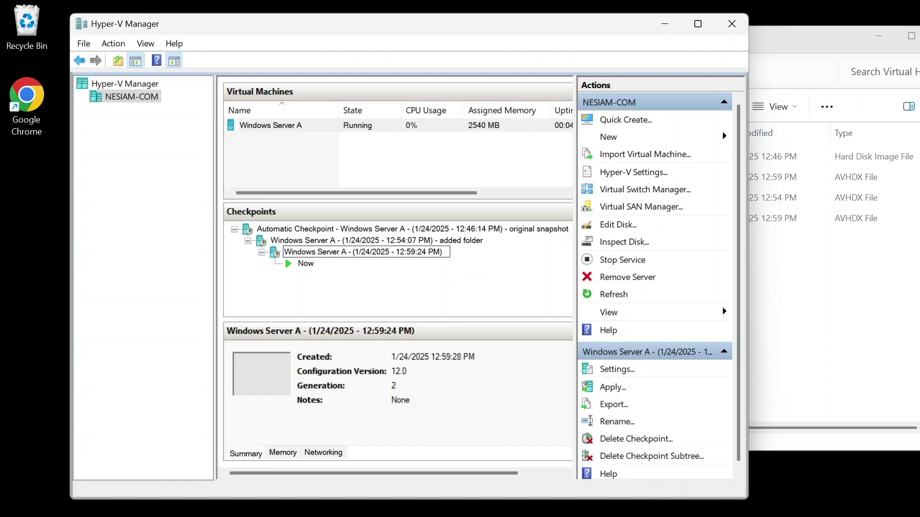
type("-installed Chrome,")
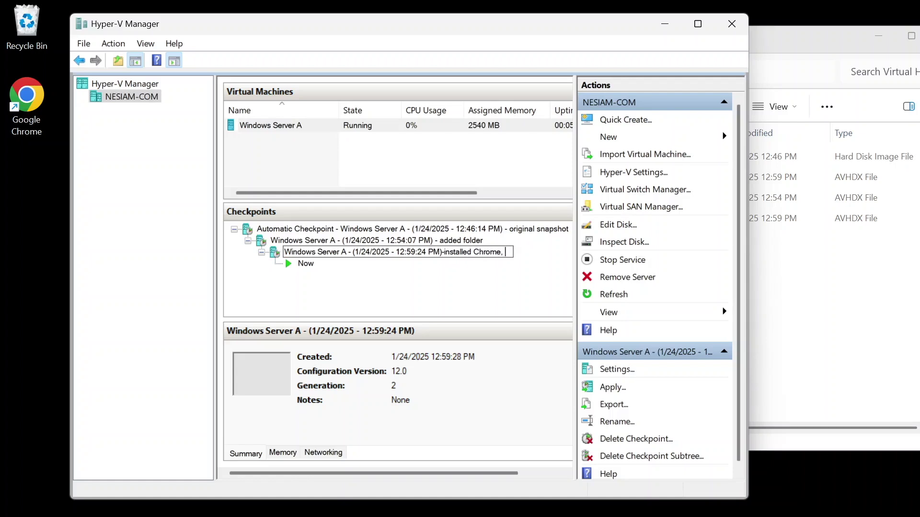
type("Dis")
key("BackSpace")
type("Disabled IE Security")
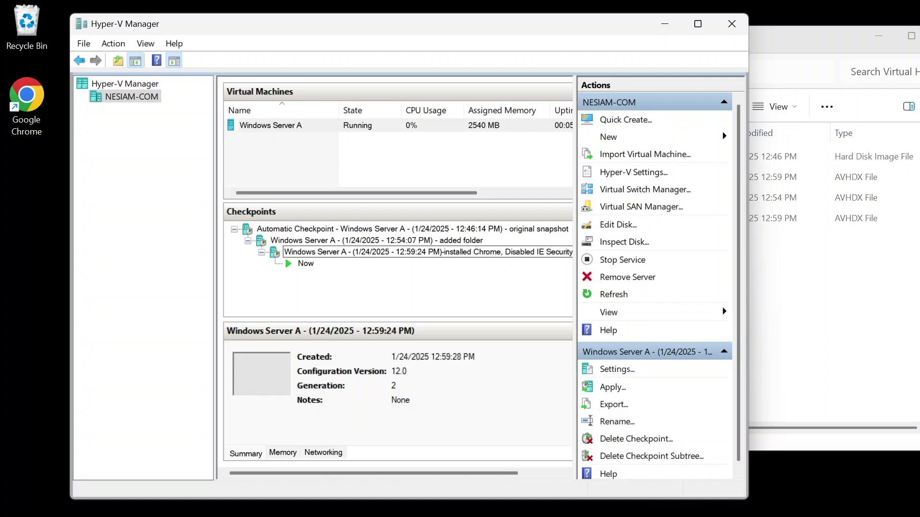
key("Return")
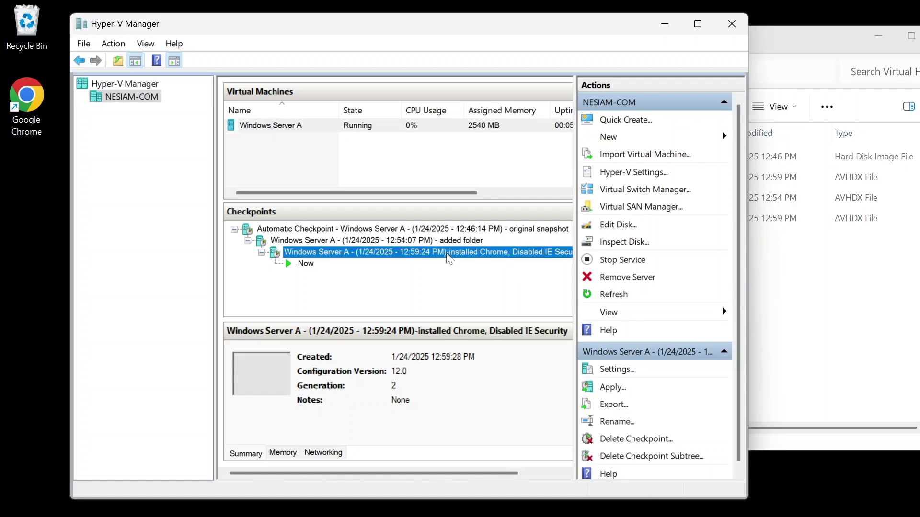
Step: Apply the installed-Chrome checkpoint to Windows Server A
right_click(449, 258)
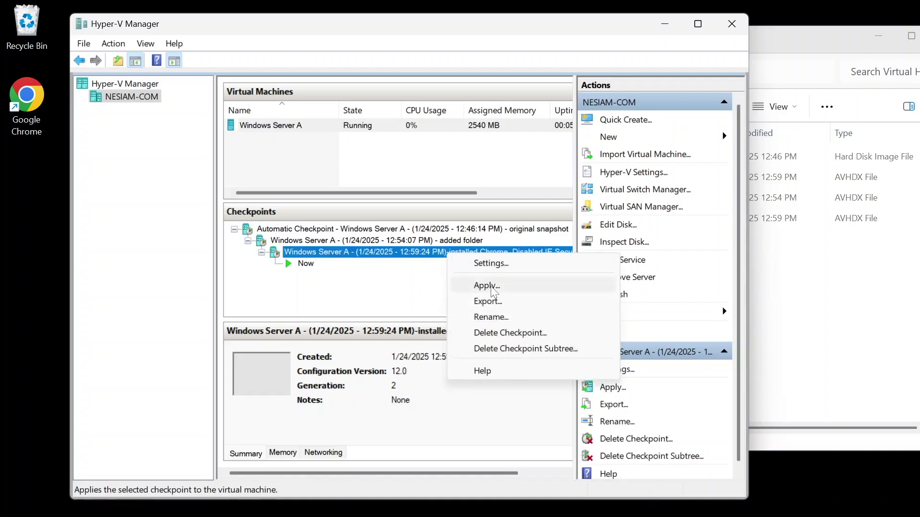
left_click(492, 287)
left_click(511, 274)
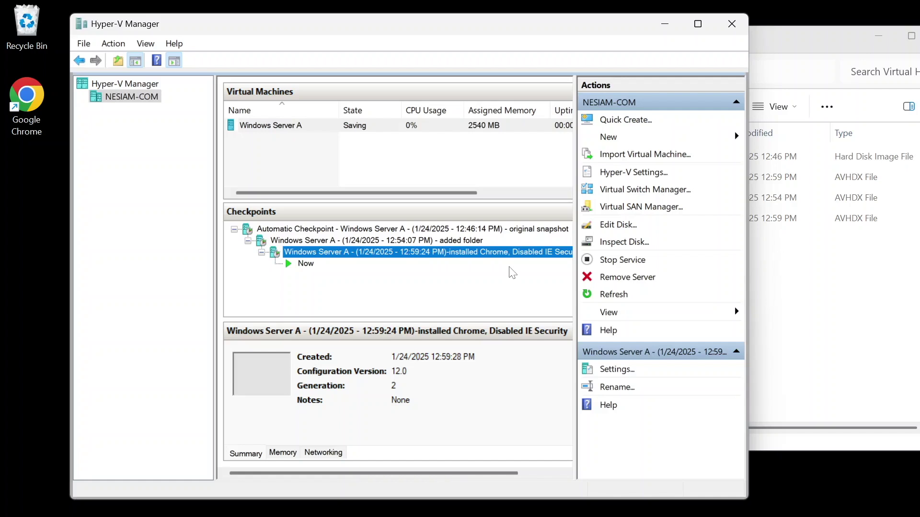
Step: Start Windows Server A again and begin a console connection to it
right_click(344, 134)
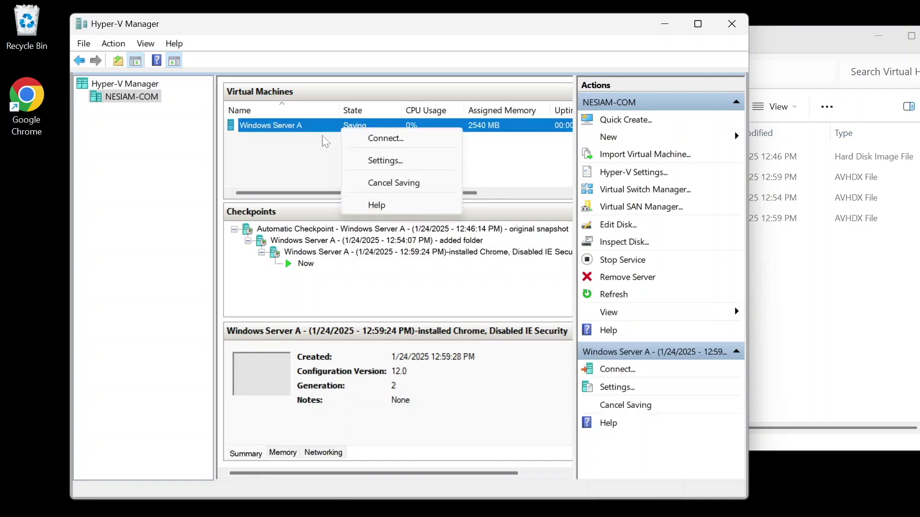
key("Escape")
left_click_drag(303, 151, 288, 130)
right_click(291, 135)
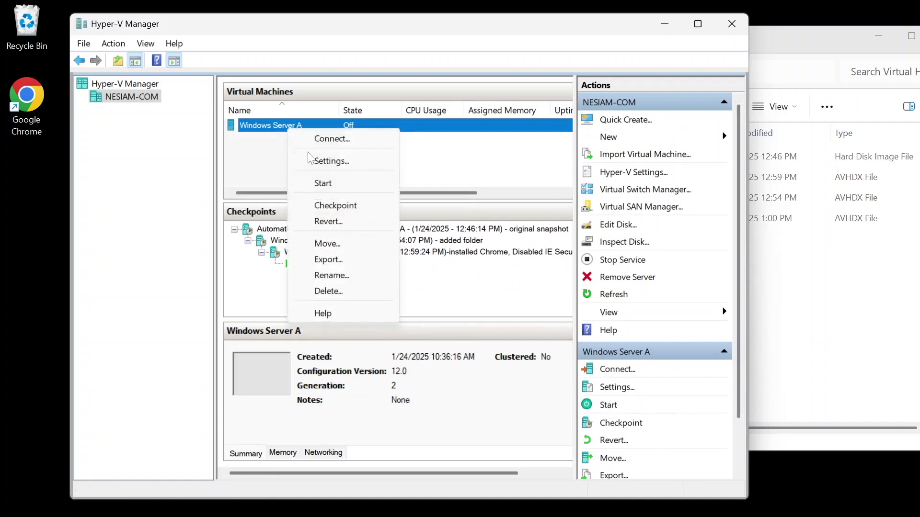
left_click(336, 182)
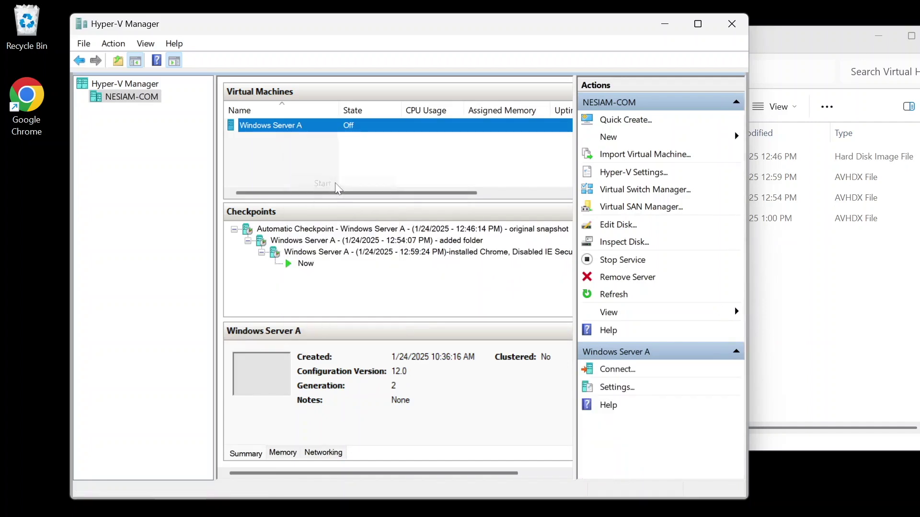
right_click(315, 125)
left_click(328, 132)
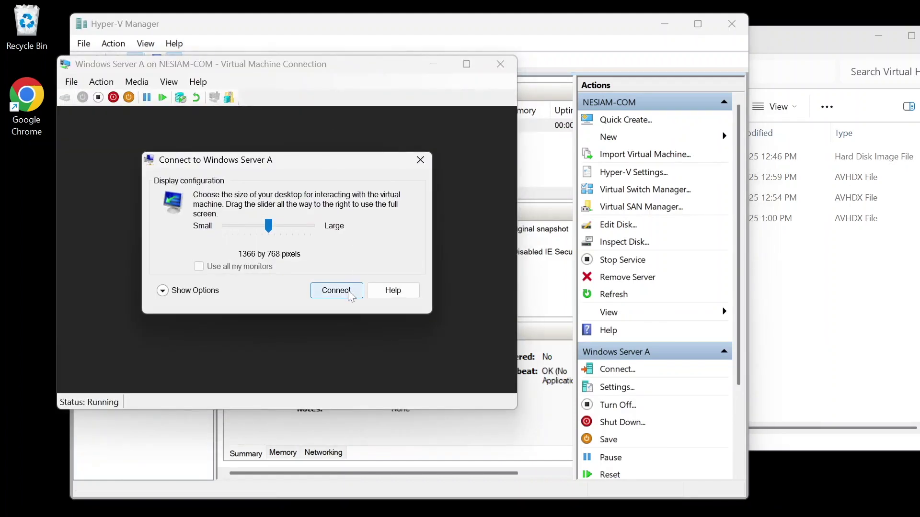
Step: Connect at the chosen display size, sign in, and close the auto-opened Server Manager
left_click(337, 291)
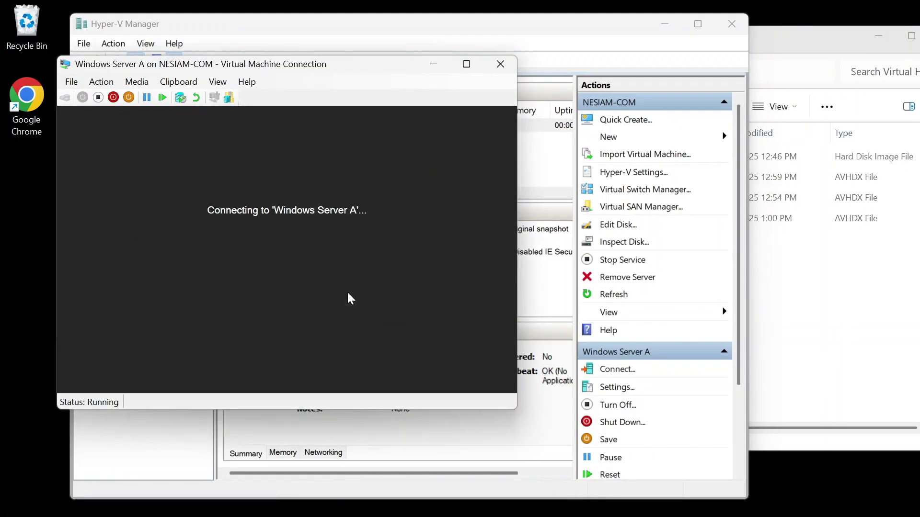
type("P")
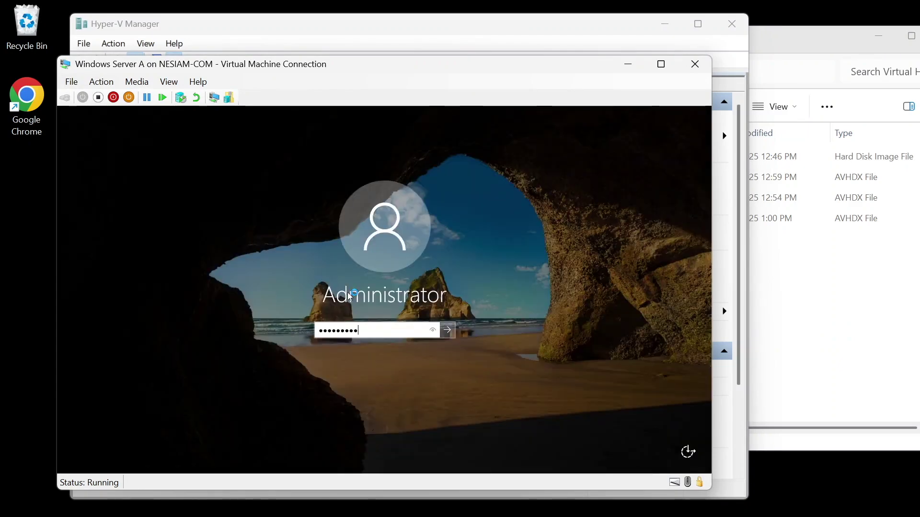
key("Return")
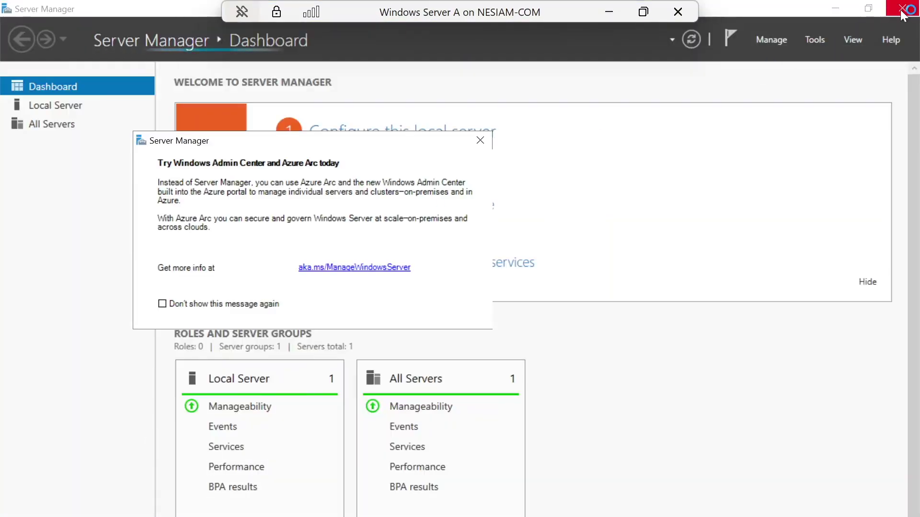
left_click(903, 11)
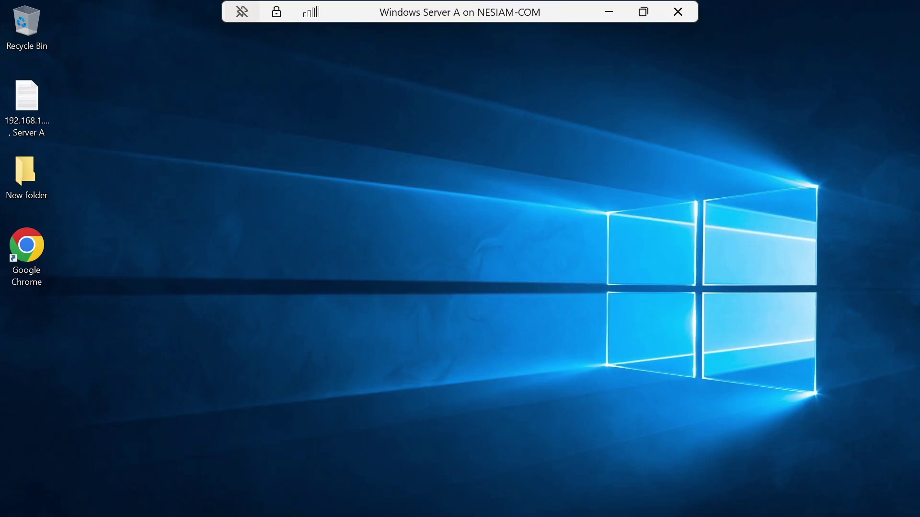
Step: Reopen Server Manager, confirm the IE Enhanced Security Configuration settings on Local Server, then close it
key("super")
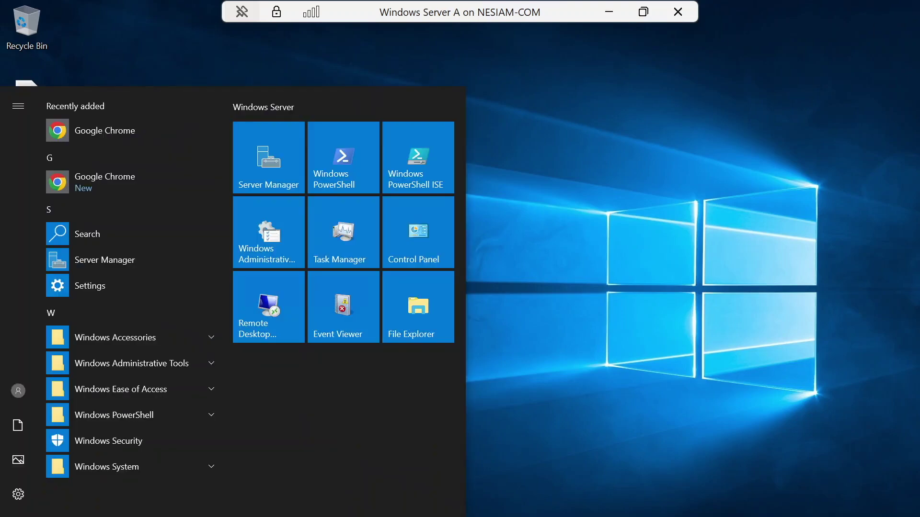
left_click(255, 182)
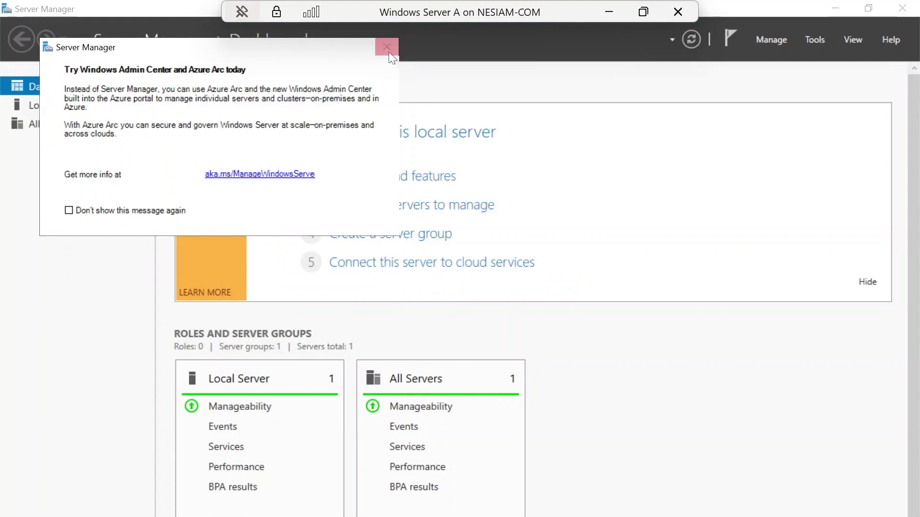
left_click(388, 53)
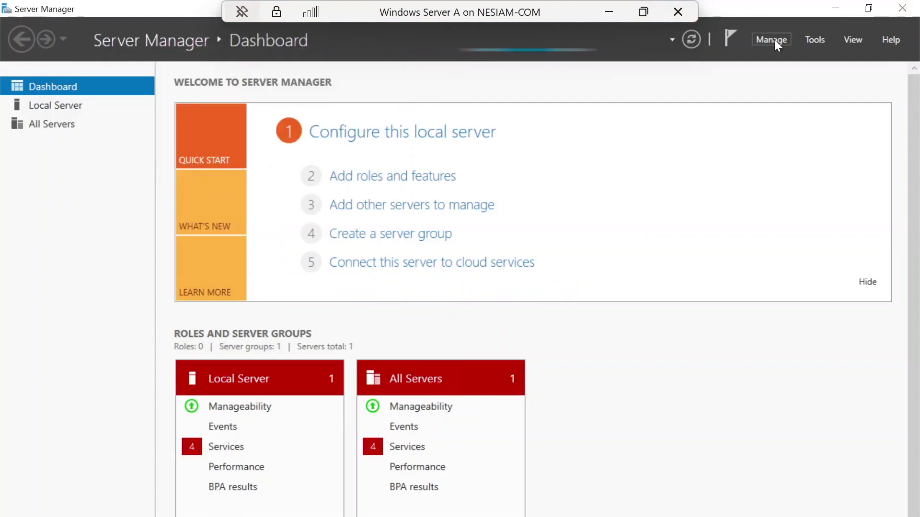
left_click(48, 105)
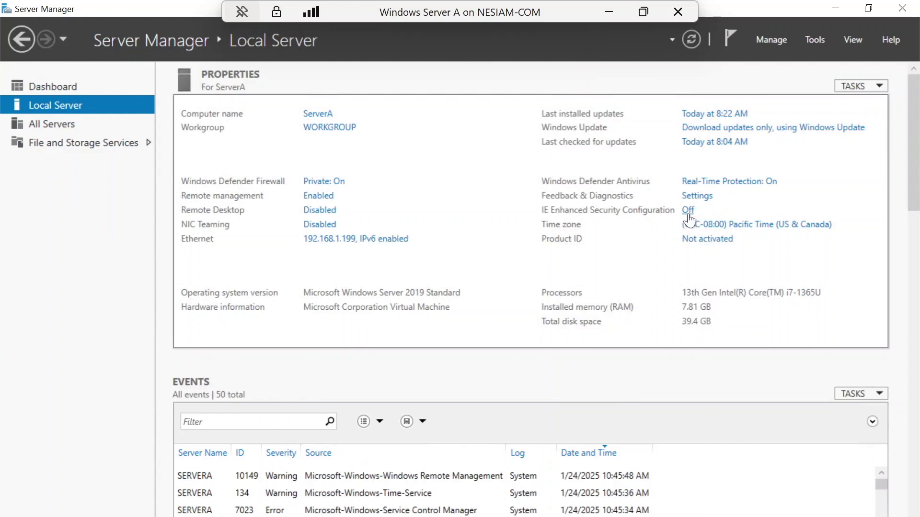
left_click(688, 211)
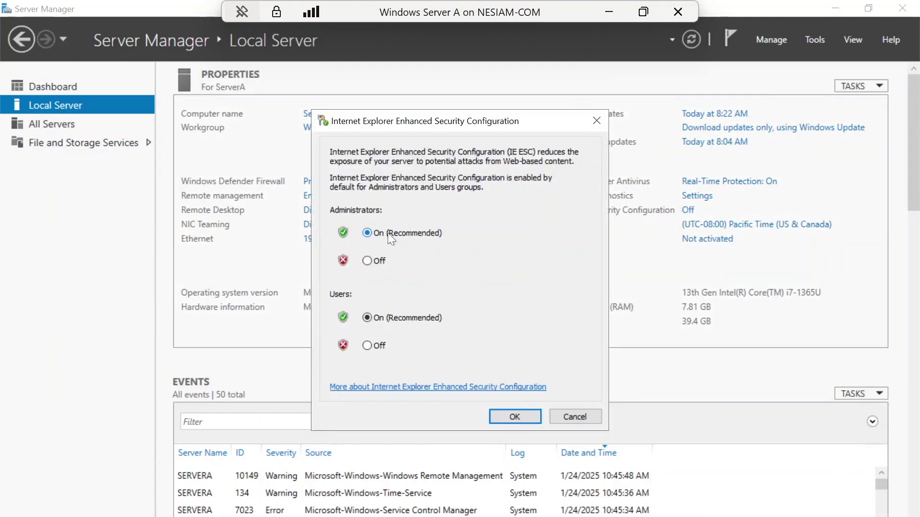
left_click(514, 415)
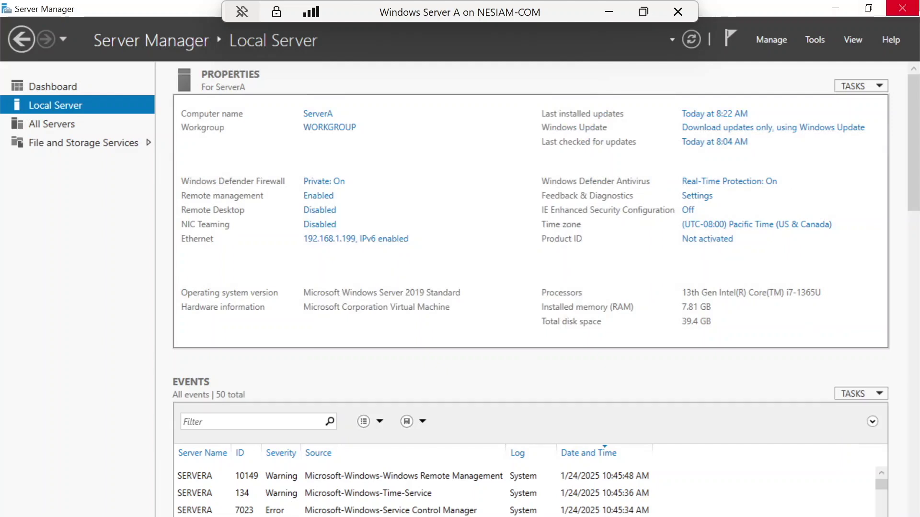
left_click(917, 9)
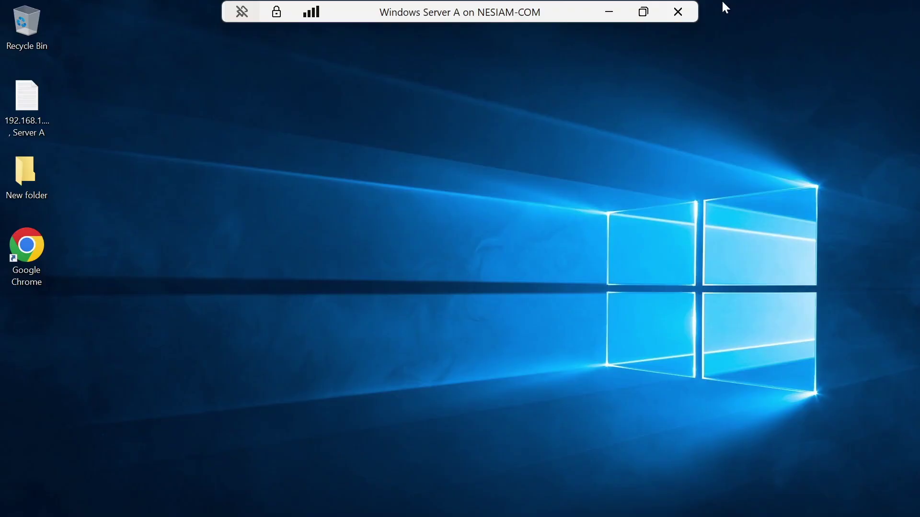
Step: Close the VM connection and take a new checkpoint of Windows Server A
left_click(678, 12)
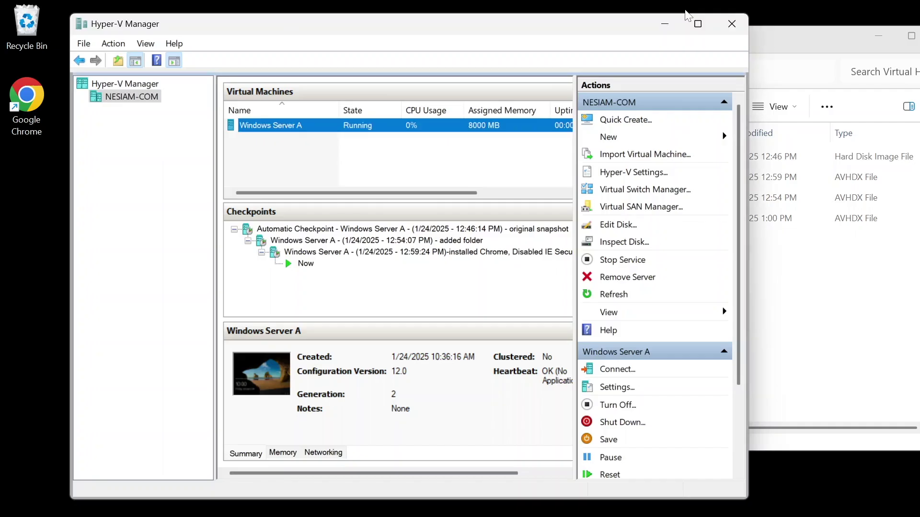
right_click(296, 128)
left_click(363, 274)
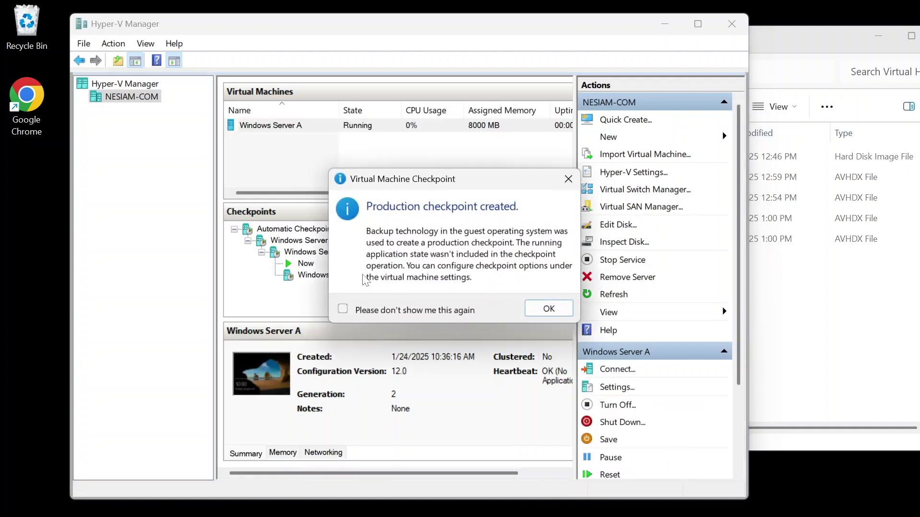
left_click(543, 309)
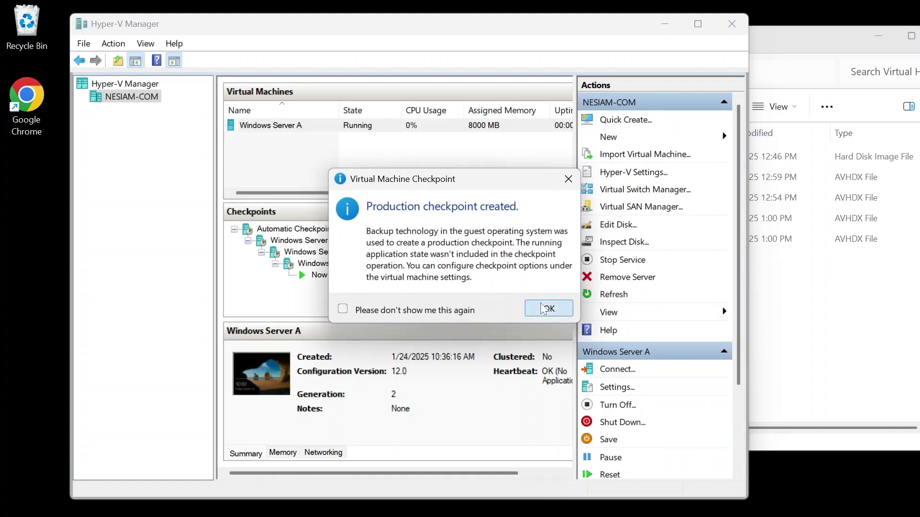
Step: Rename the 1:00:52 PM checkpoint by appending '- Enabled IE Security'
left_click(431, 268)
right_click(432, 267)
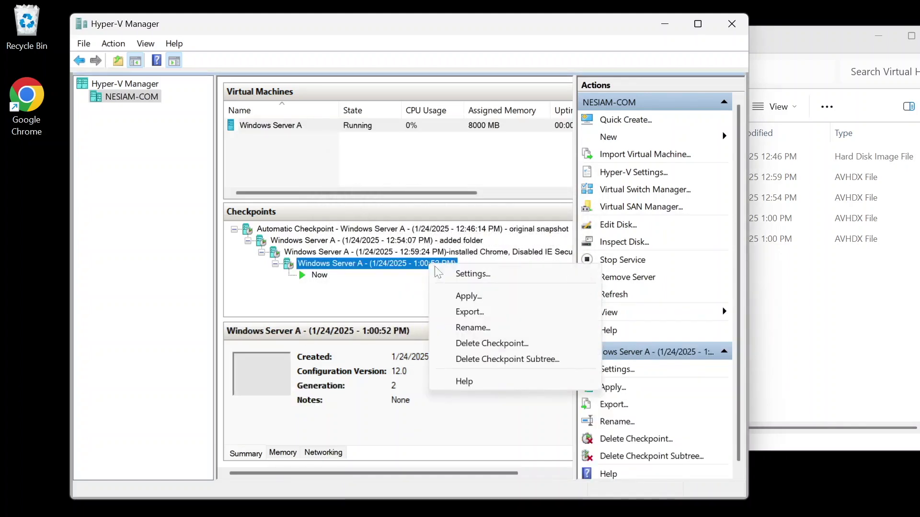
left_click(504, 327)
left_click(453, 263)
type("- Enabled")
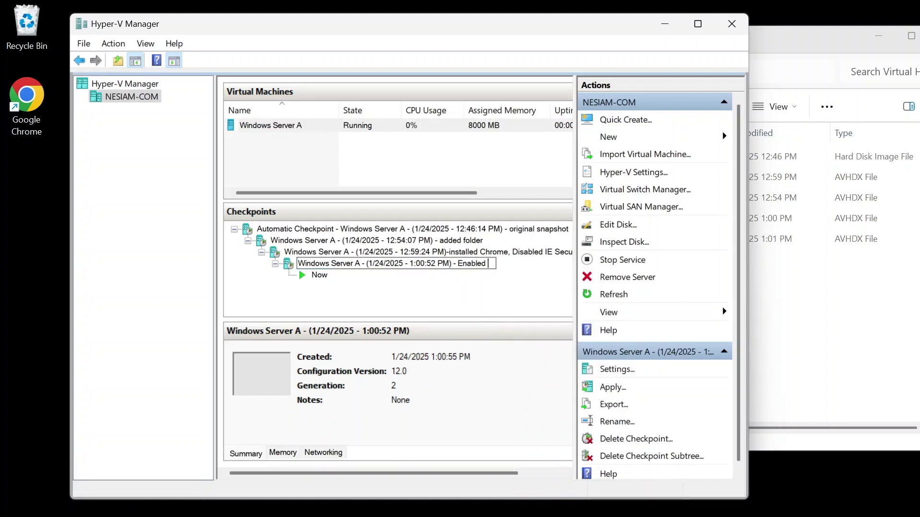
type(" IE Security")
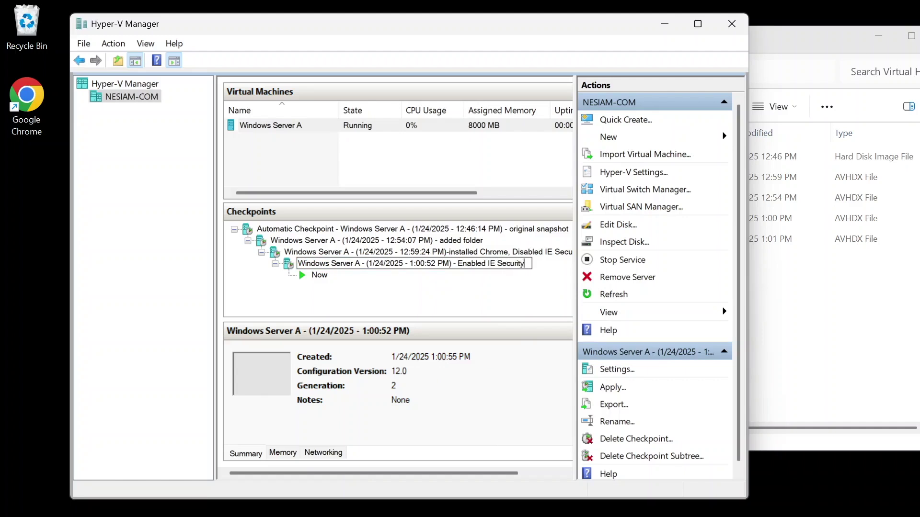
key("Return")
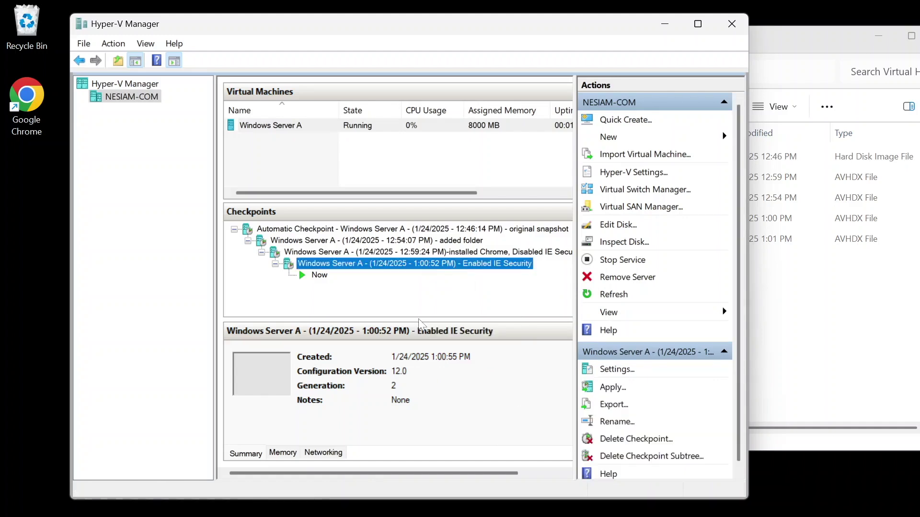
Step: Apply the Enabled IE Security checkpoint to Windows Server A
right_click(424, 270)
left_click(461, 301)
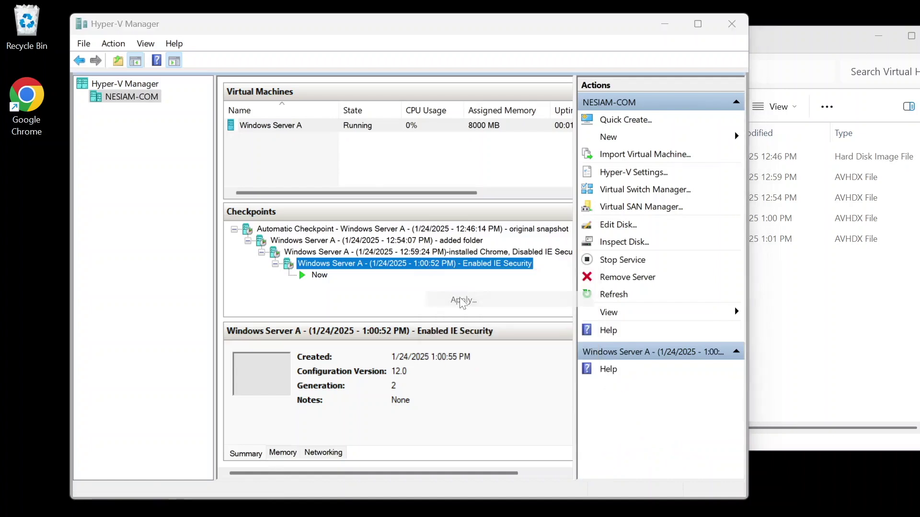
left_click(520, 278)
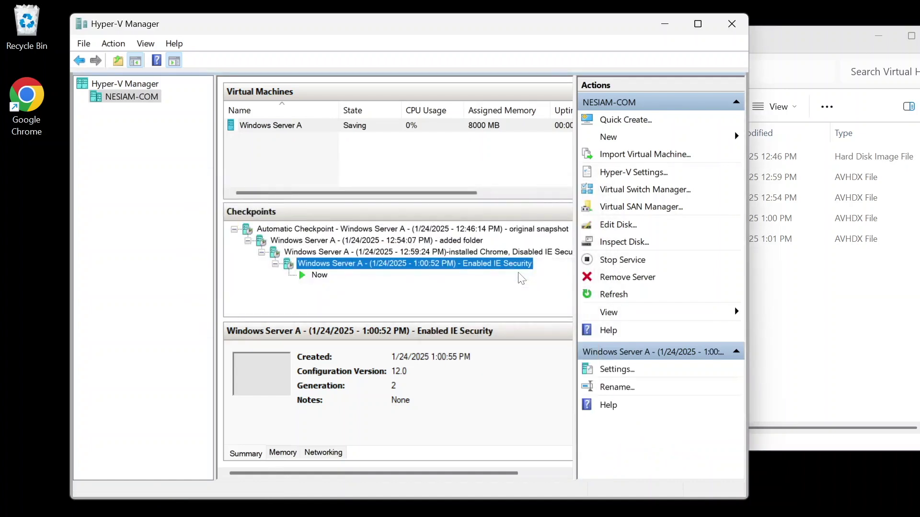
Step: Revert Windows Server A to the installed Chrome checkpoint
right_click(459, 253)
key("Escape")
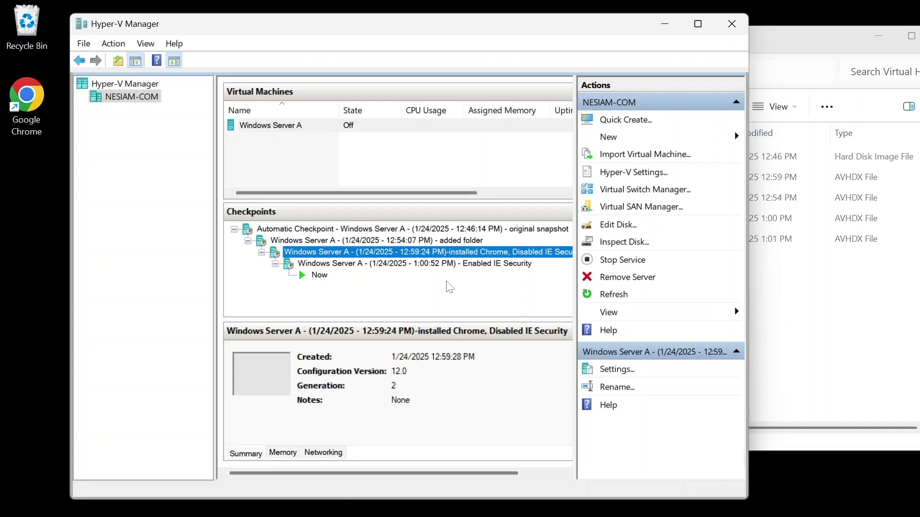
right_click(431, 254)
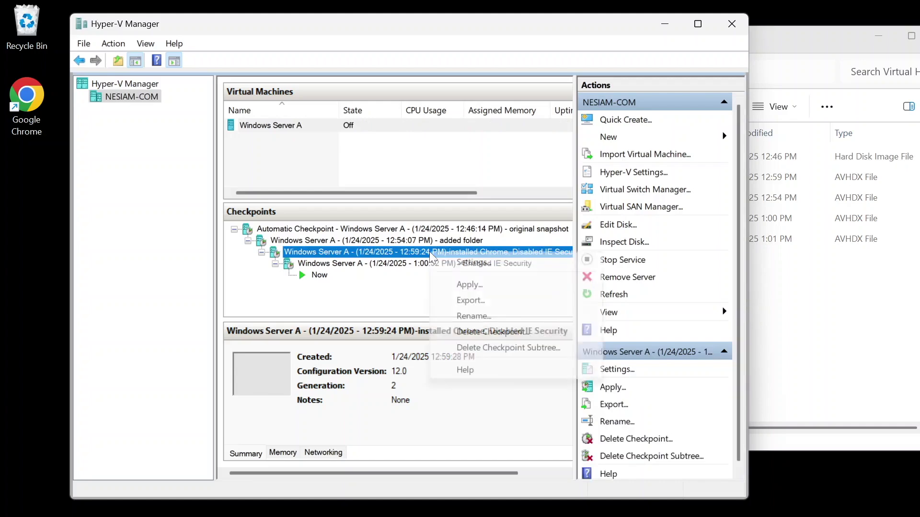
left_click(470, 286)
left_click(512, 274)
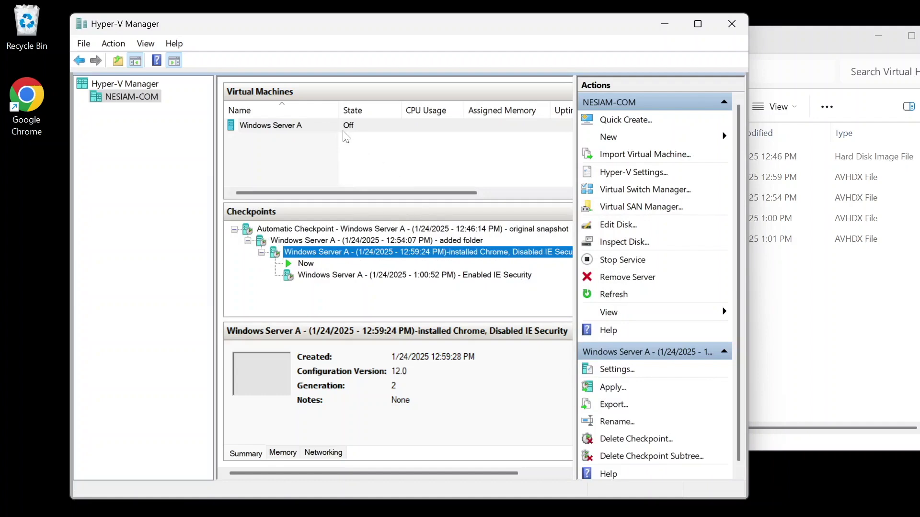
Step: Start Windows Server A and connect to its console
right_click(302, 126)
left_click(355, 177)
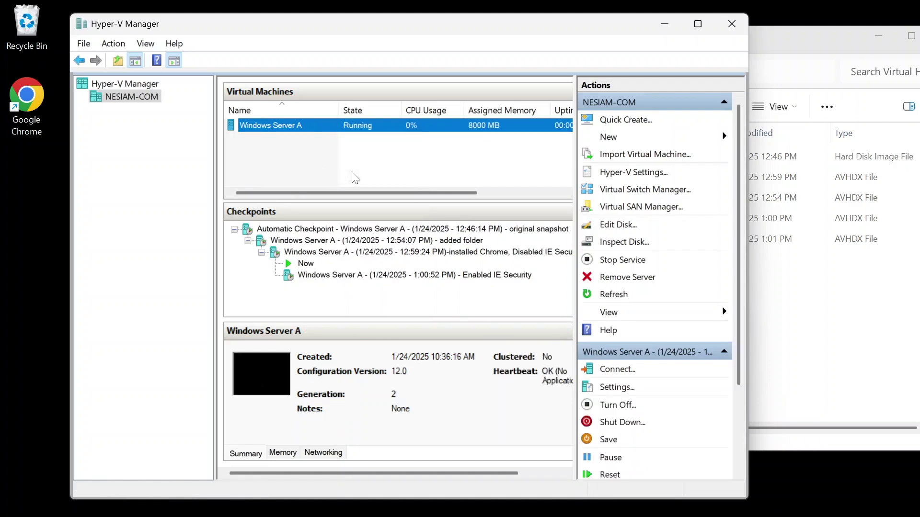
right_click(324, 132)
left_click(341, 139)
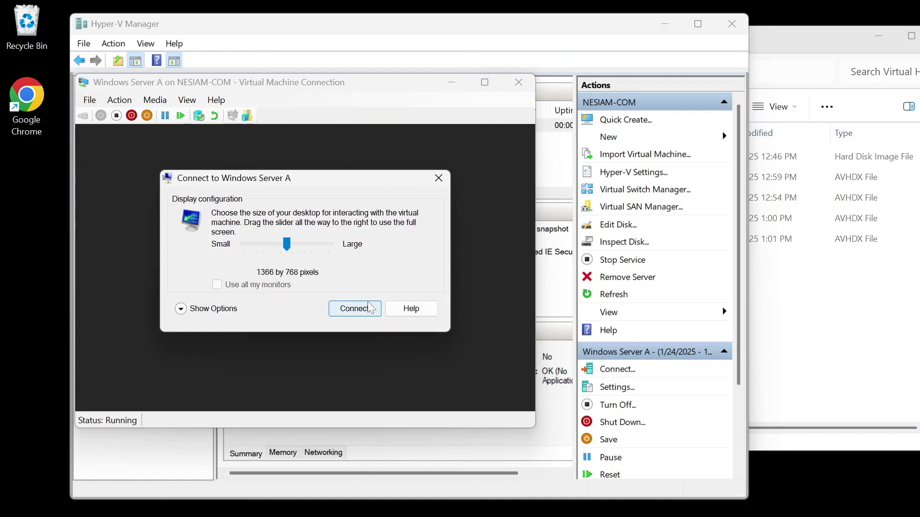
Step: Connect at the default display size and sign in as Administrator with the account password
left_click(370, 307)
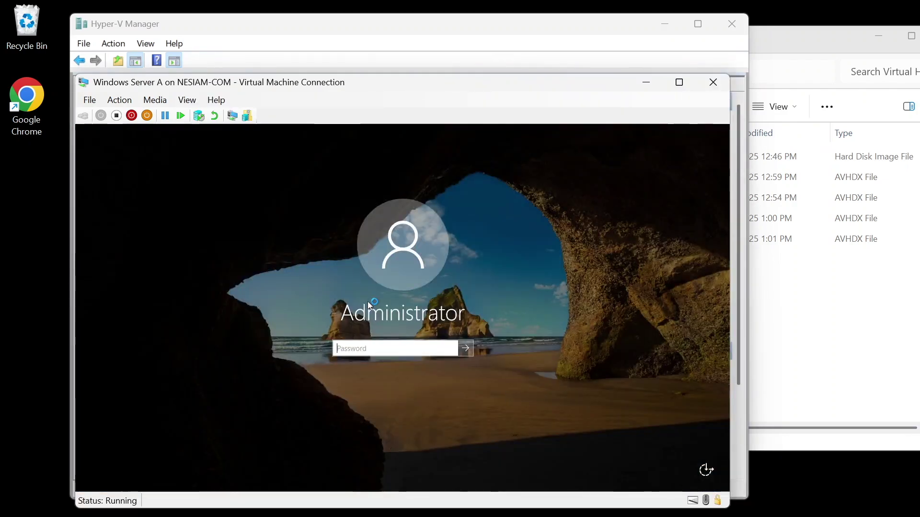
type("*************")
key("Return")
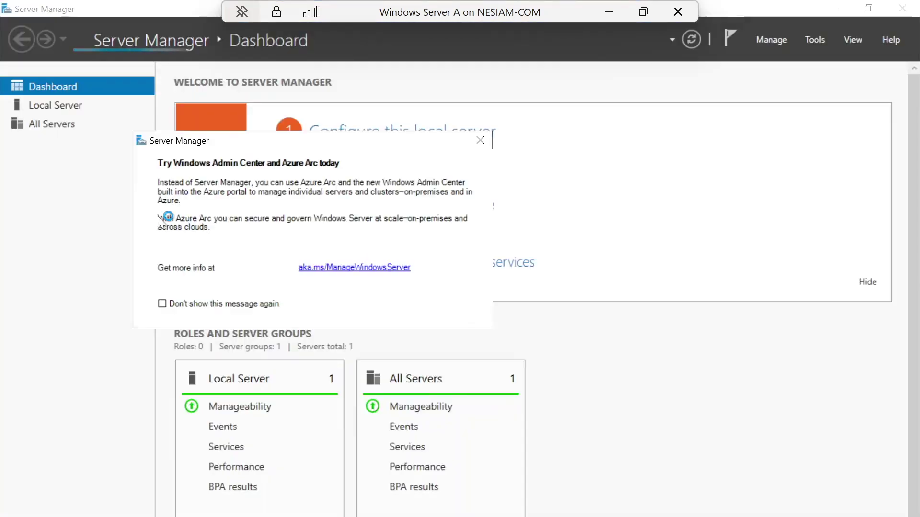
Step: Check that IE Enhanced Security is Off under Local Server, then close Server Manager and the VM window
left_click(65, 105)
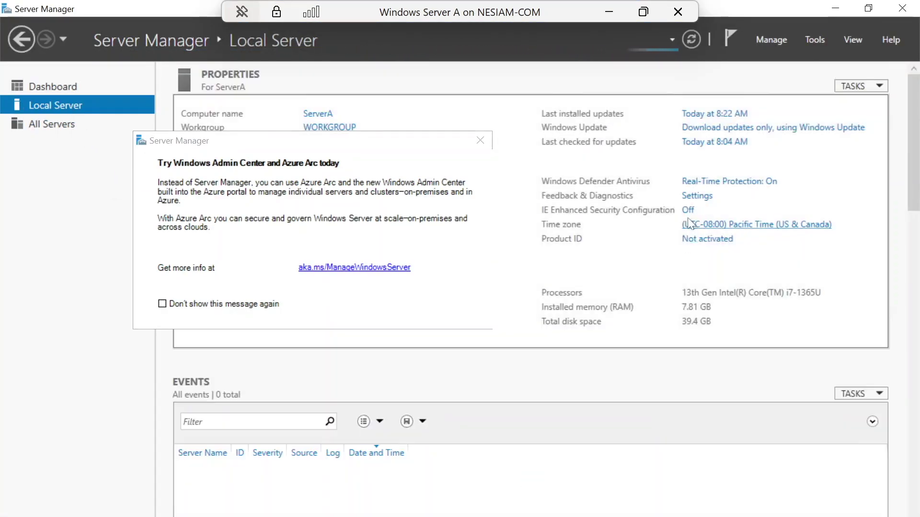
left_click(903, 10)
left_click(688, 13)
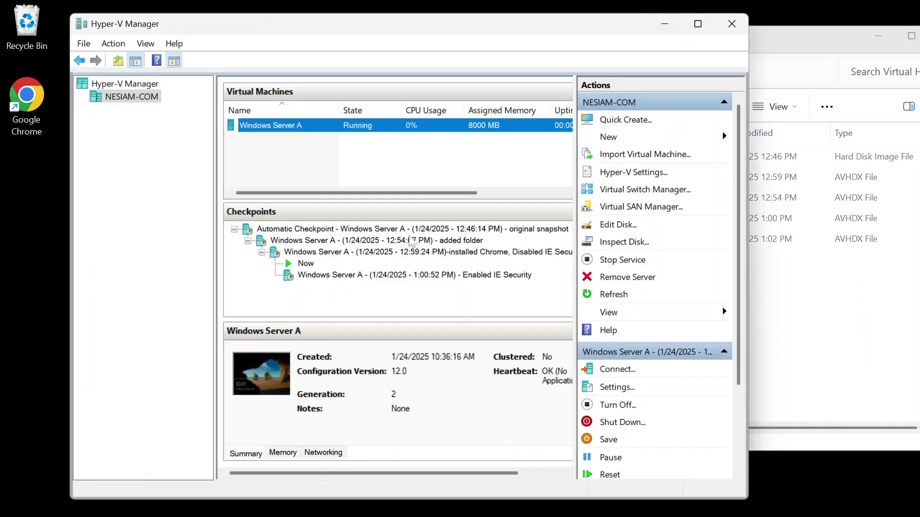
Step: Apply the 12:54:07 PM 'added folder' checkpoint and start Windows Server A
left_click(371, 242)
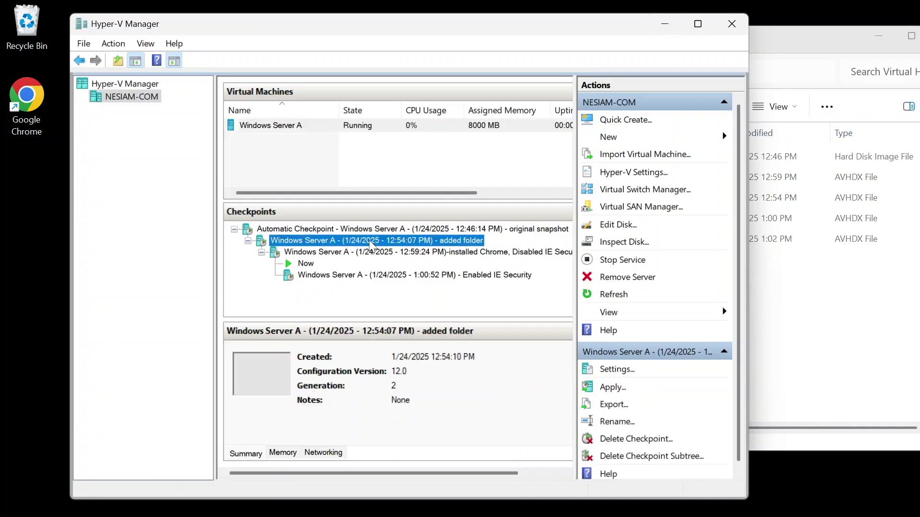
right_click(371, 242)
left_click(405, 281)
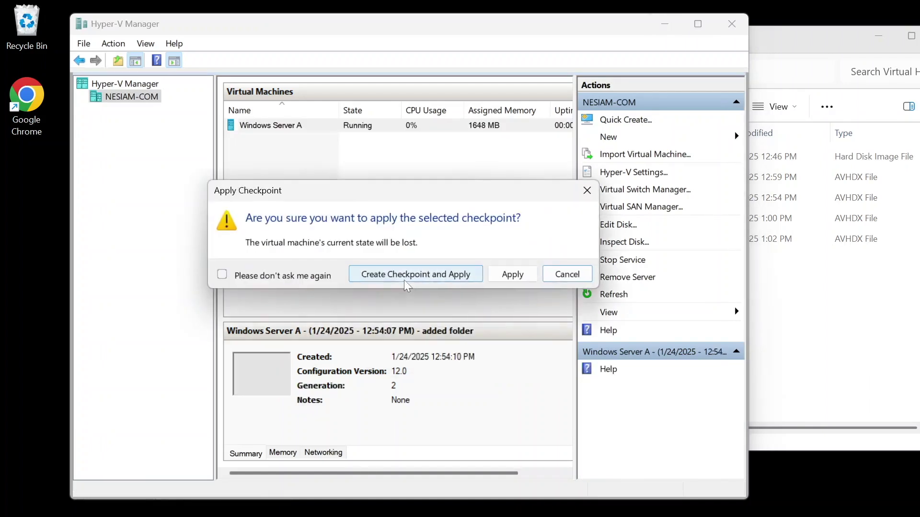
left_click(511, 274)
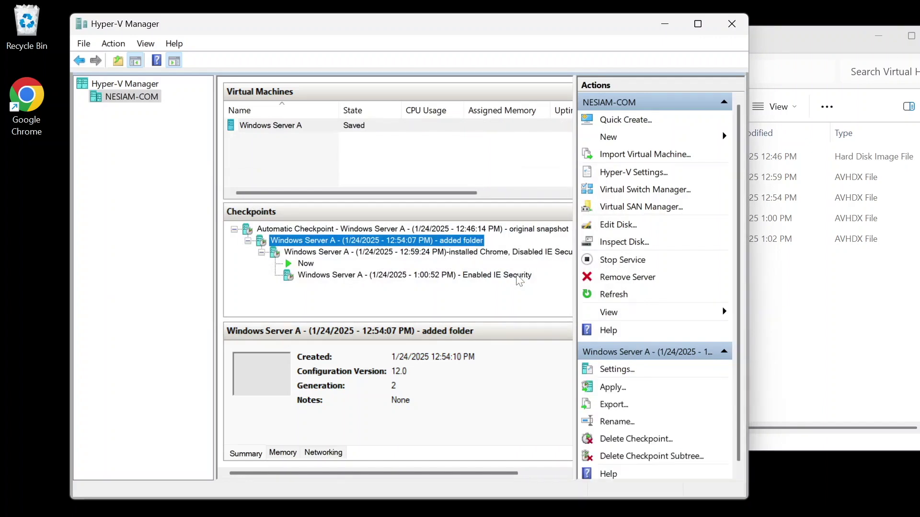
right_click(288, 129)
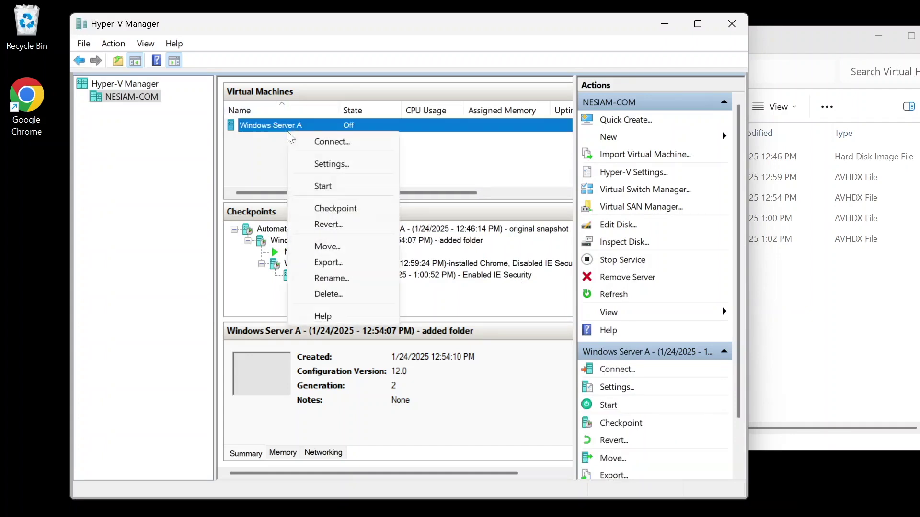
left_click(327, 186)
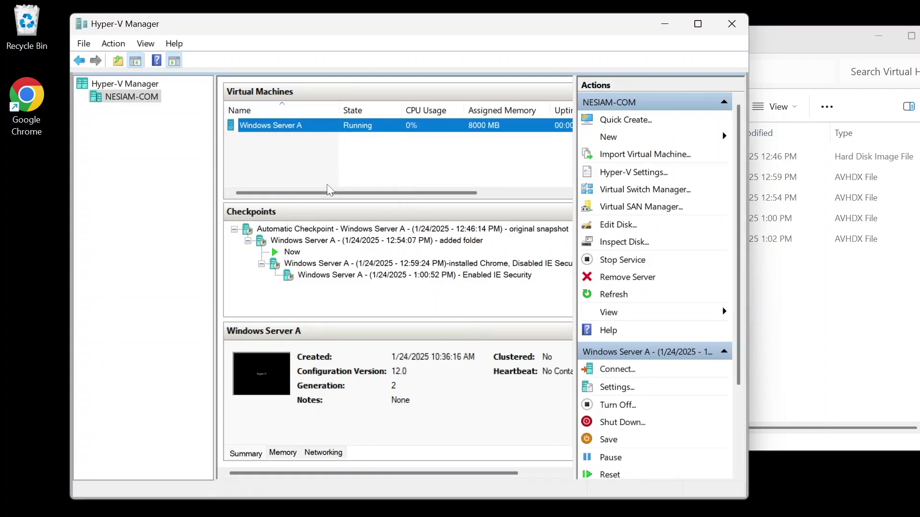
right_click(297, 139)
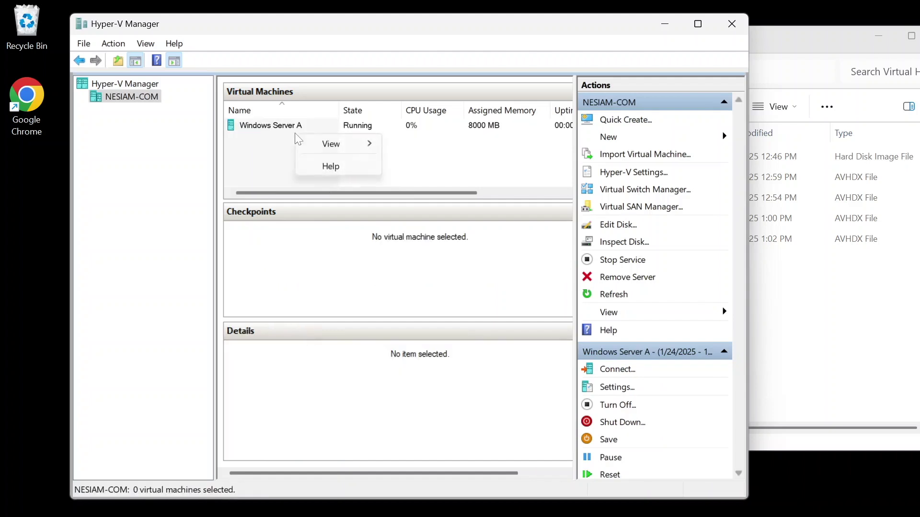
right_click(293, 126)
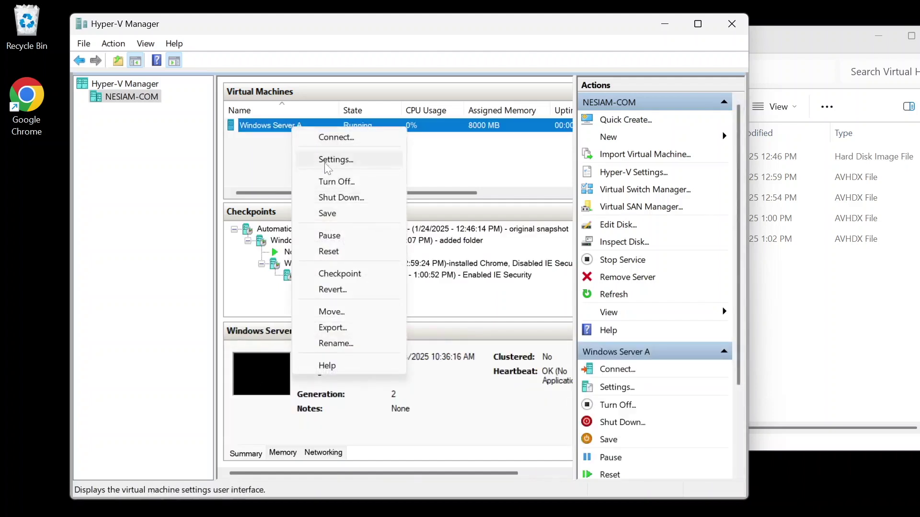
left_click(327, 140)
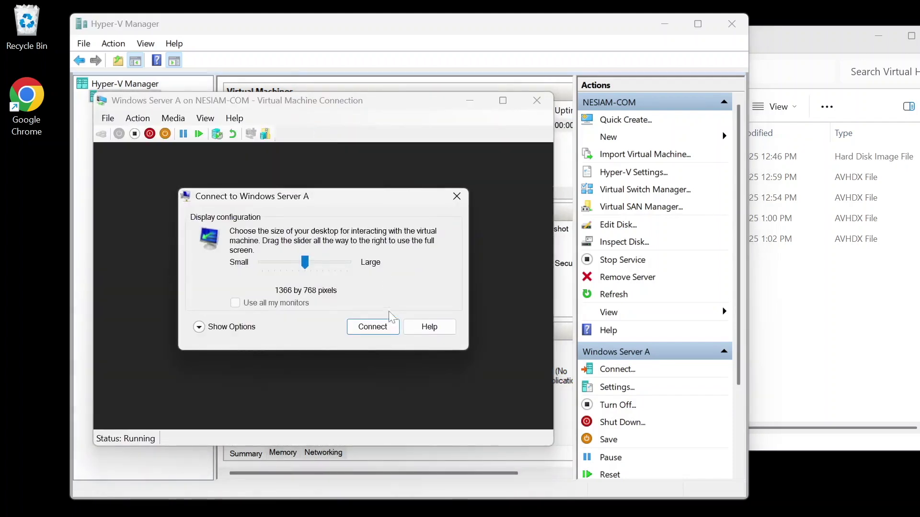
left_click(383, 330)
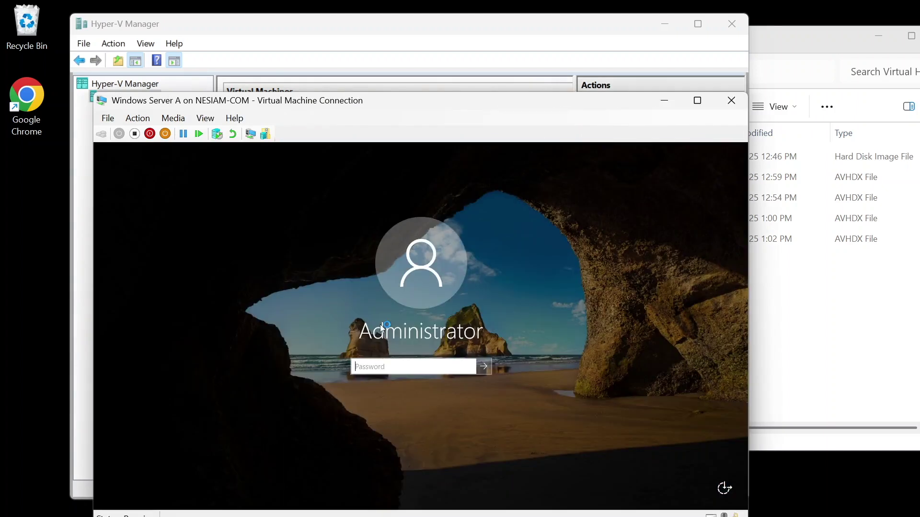
type("••••••••••••")
key("Return")
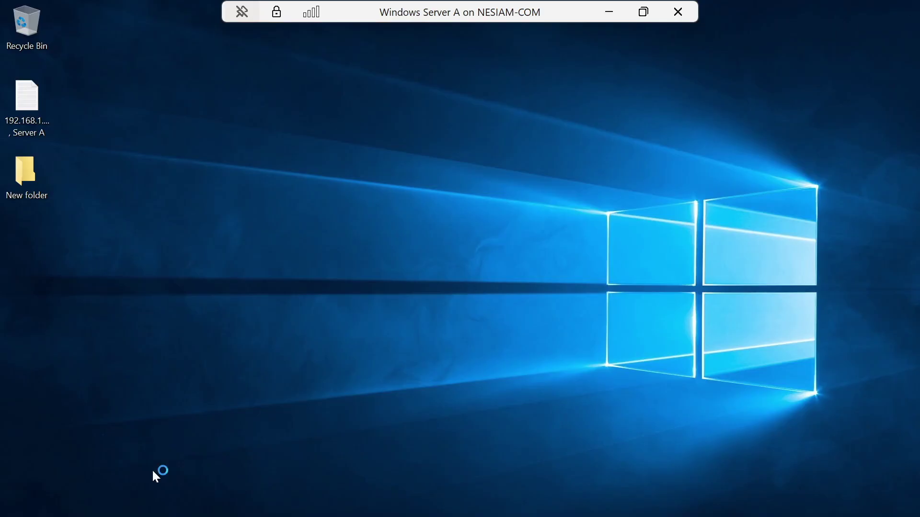
key("super")
type("chrome")
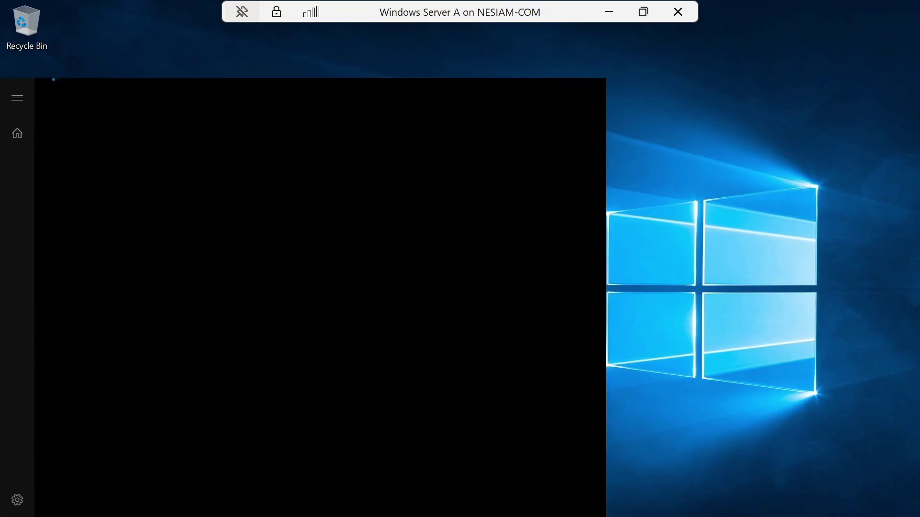
key("Escape")
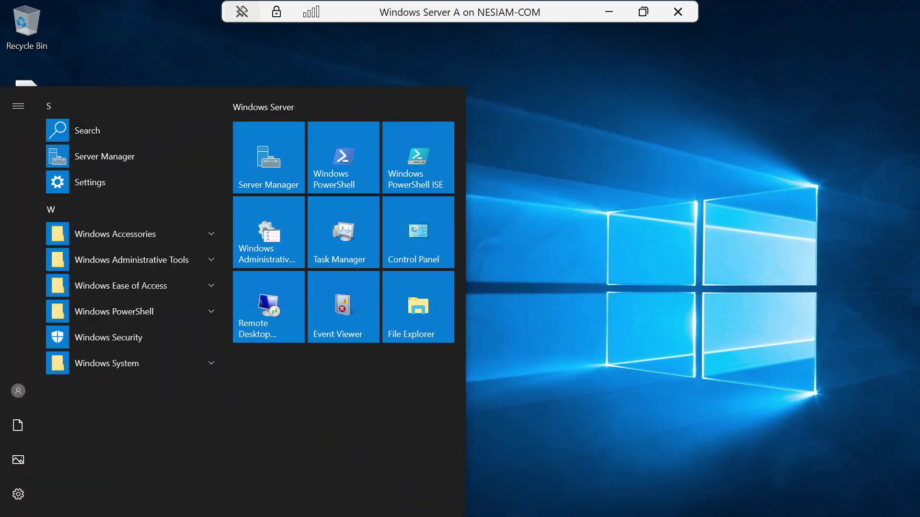
left_click(266, 175)
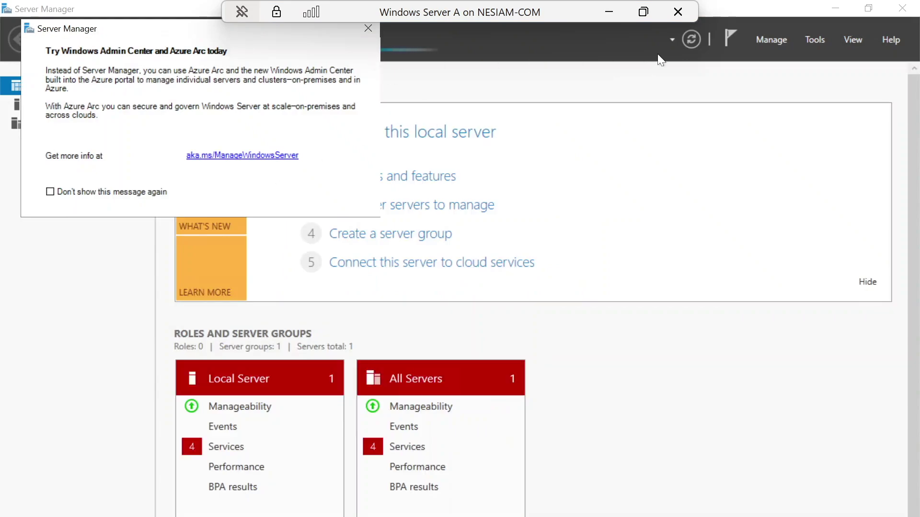
left_click(14, 106)
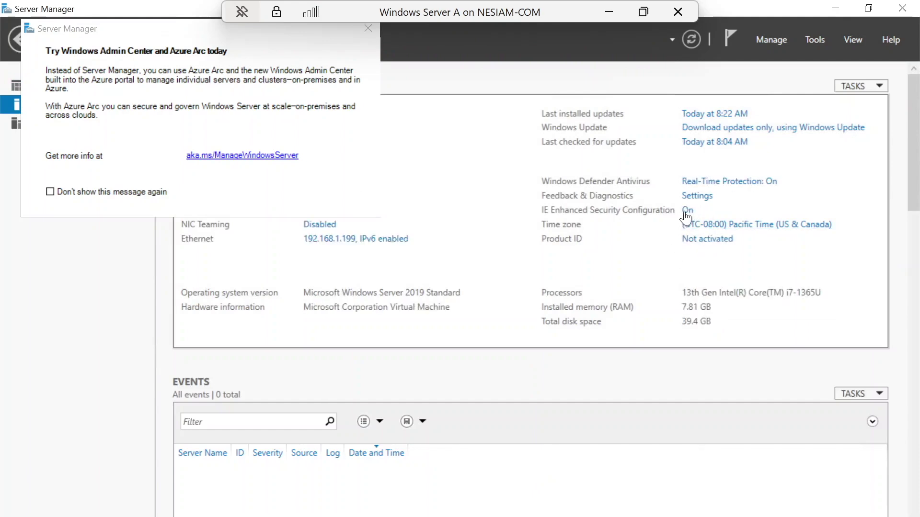
left_click(902, 8)
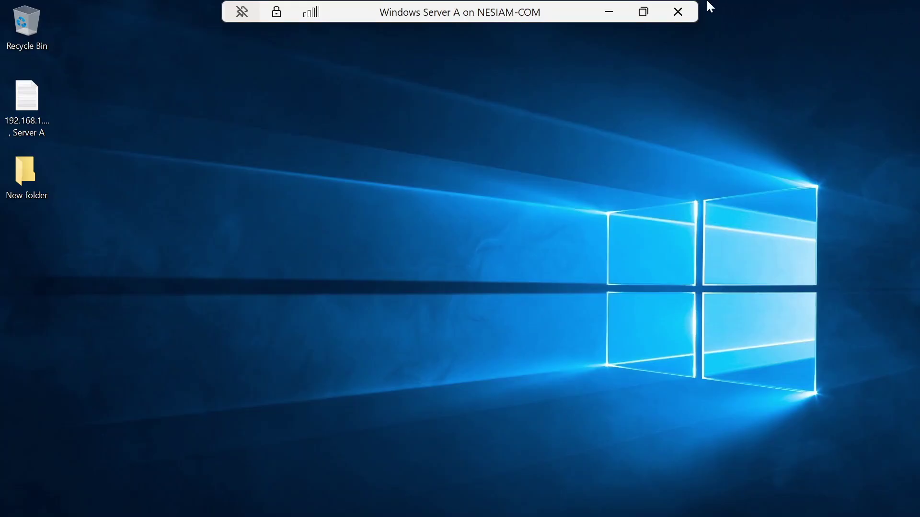
left_click(680, 14)
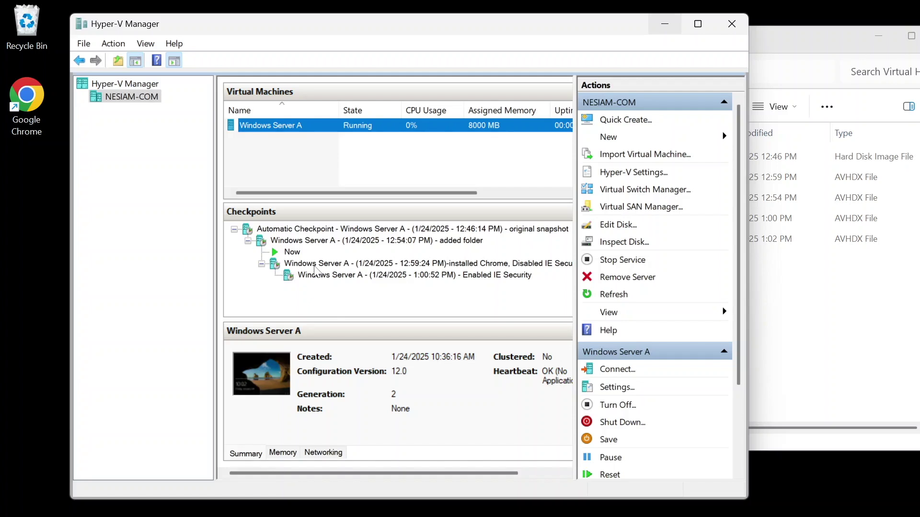
Step: Delete the 12:59:24 PM checkpoint together with its subtree
right_click(314, 268)
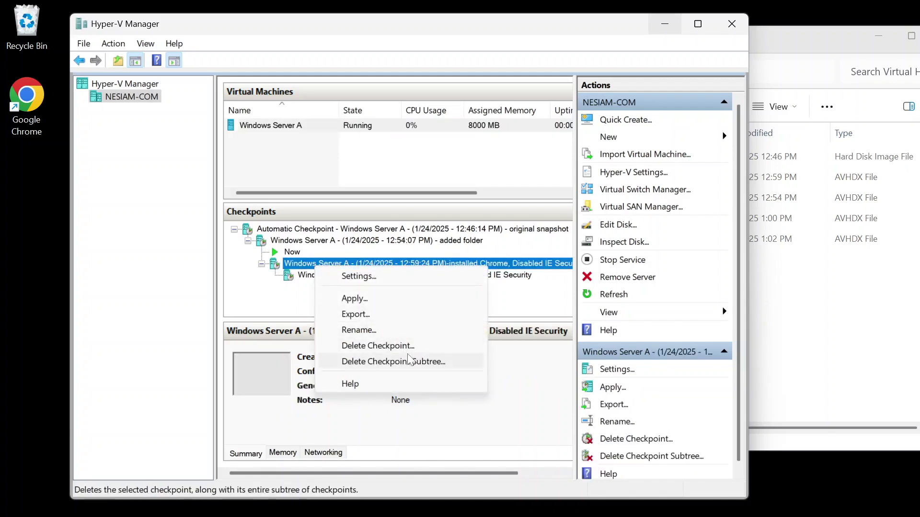
left_click(416, 362)
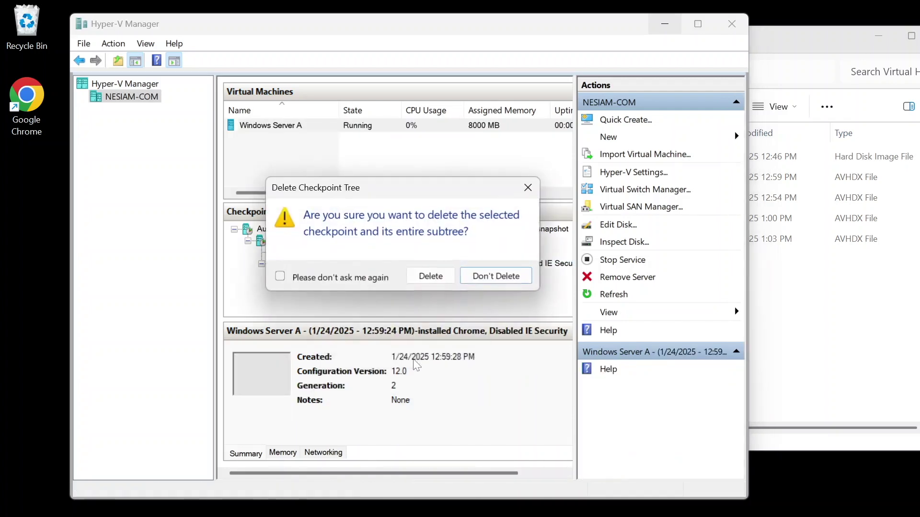
left_click(452, 275)
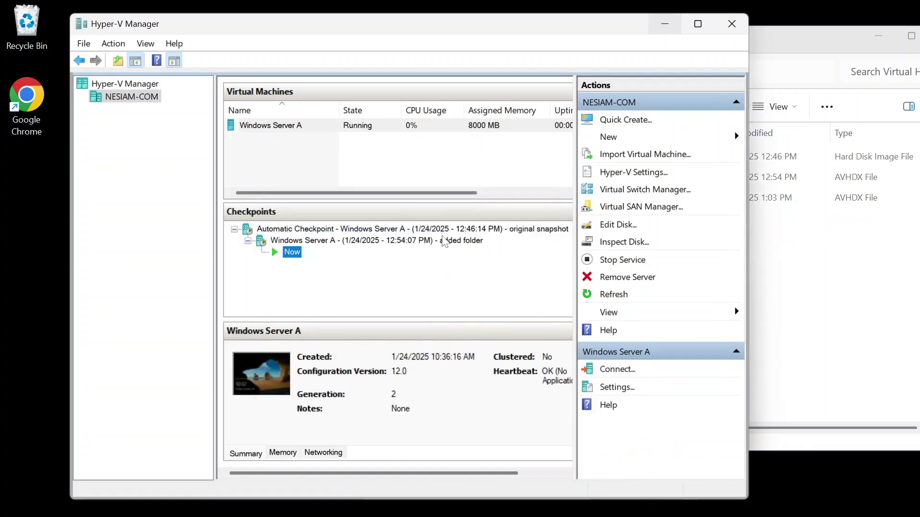
Step: Delete the Automatic Checkpoint original snapshot and every checkpoint below it
left_click(441, 230)
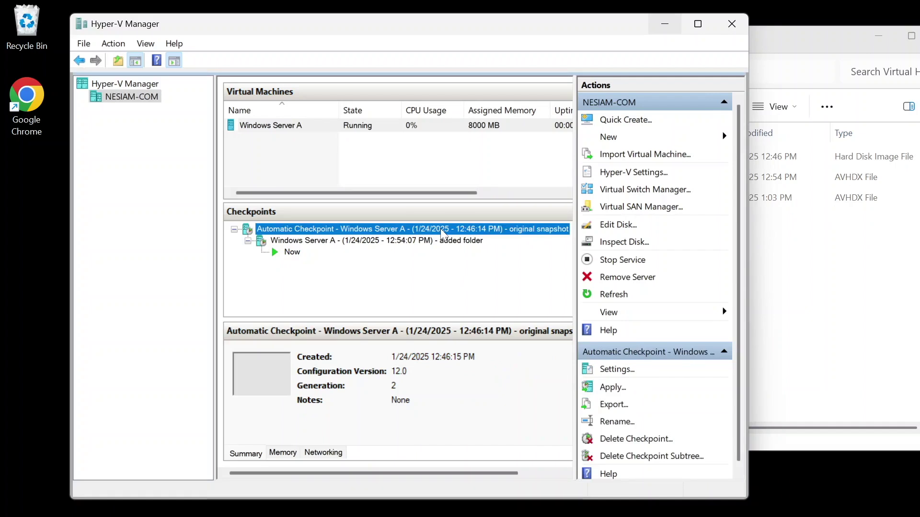
right_click(443, 234)
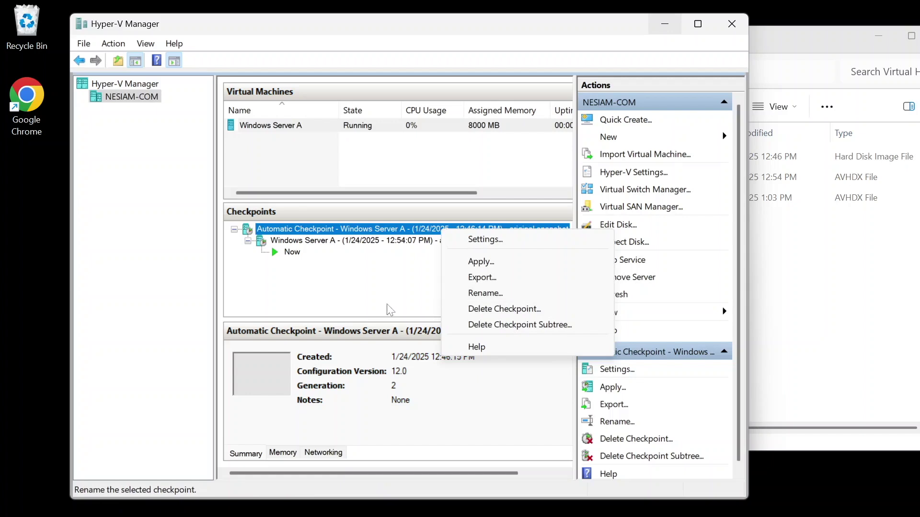
left_click(507, 324)
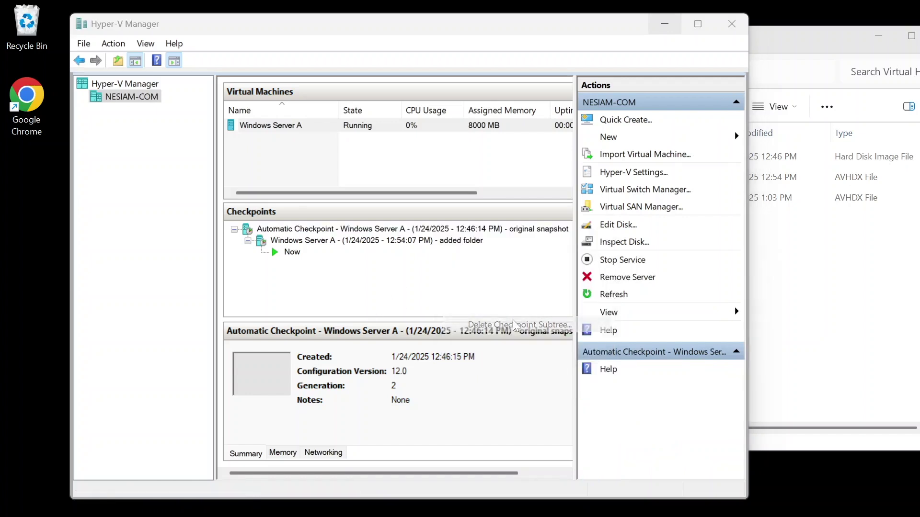
left_click(430, 277)
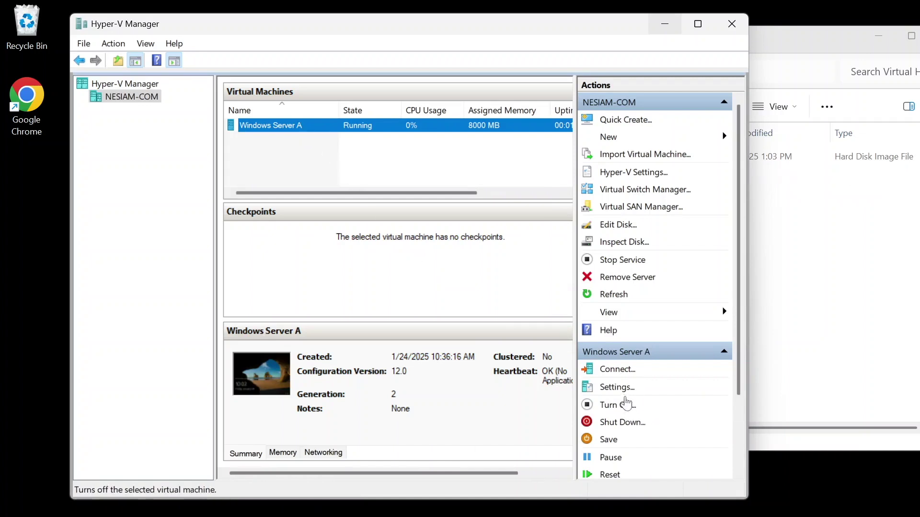
Step: Review Windows Server A's checkpoint file location and close Settings without changes
left_click(617, 387)
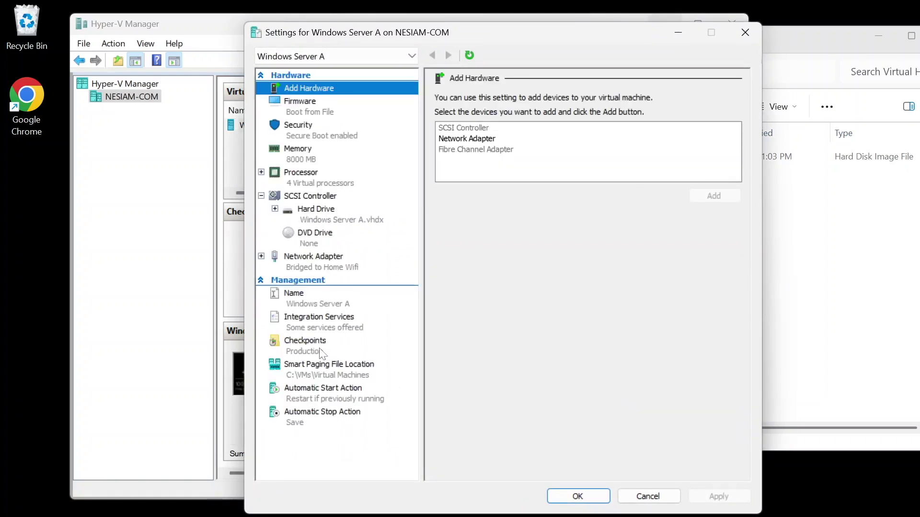
left_click(321, 353)
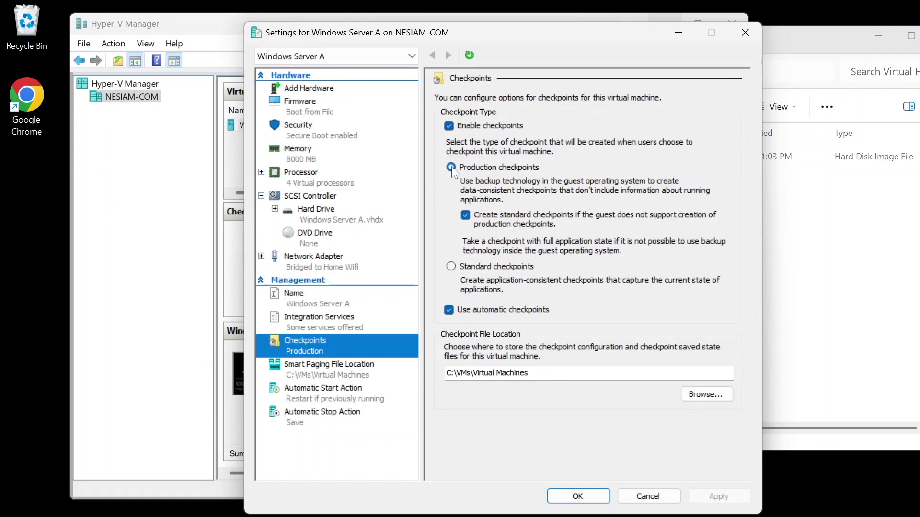
left_click(705, 398)
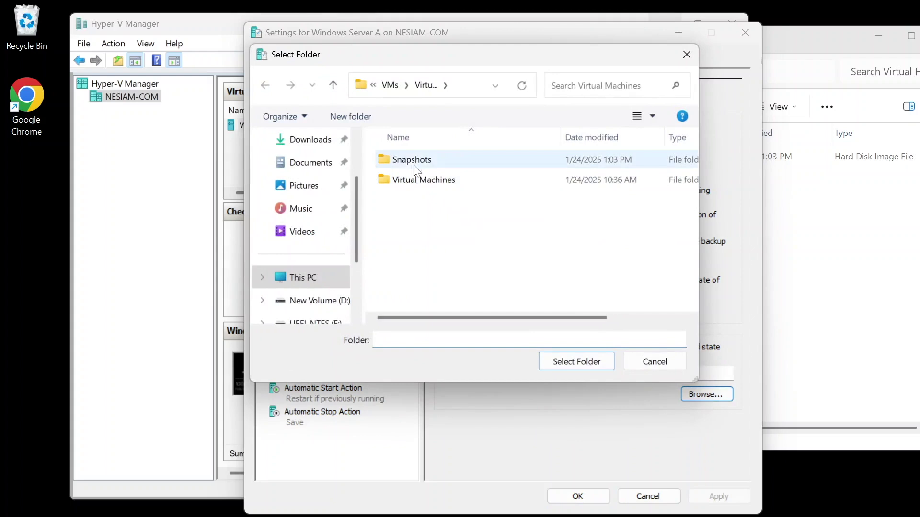
left_click(647, 363)
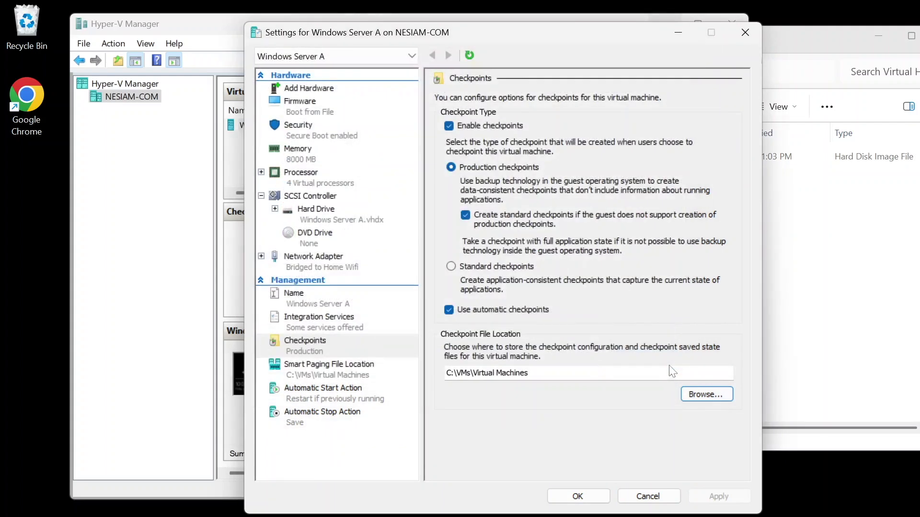
left_click(869, 305)
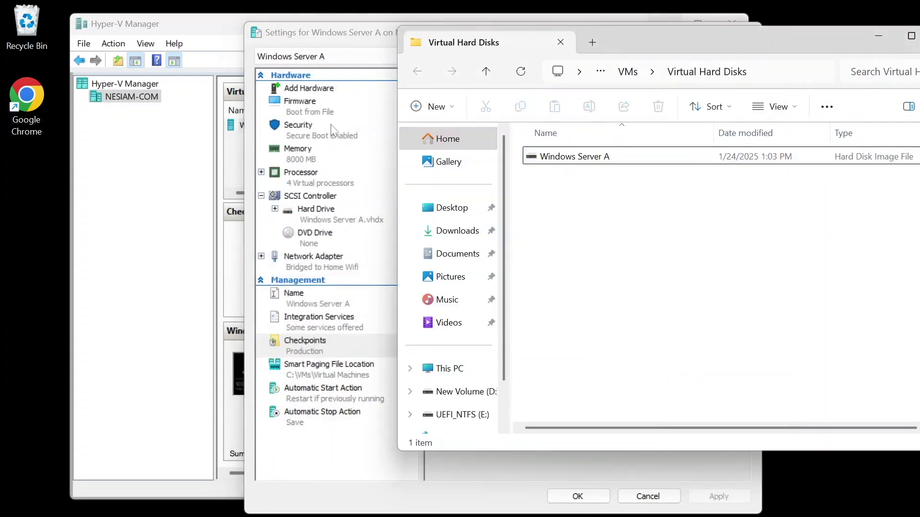
left_click(343, 36)
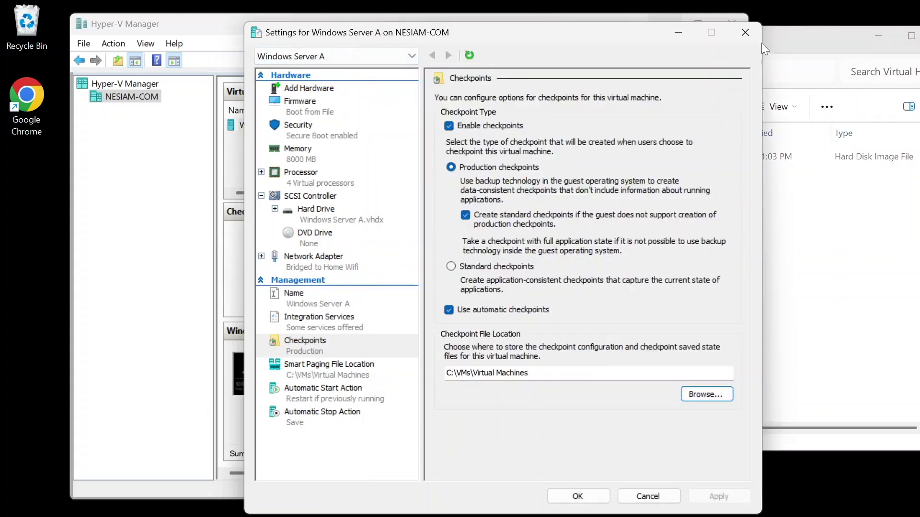
left_click(744, 32)
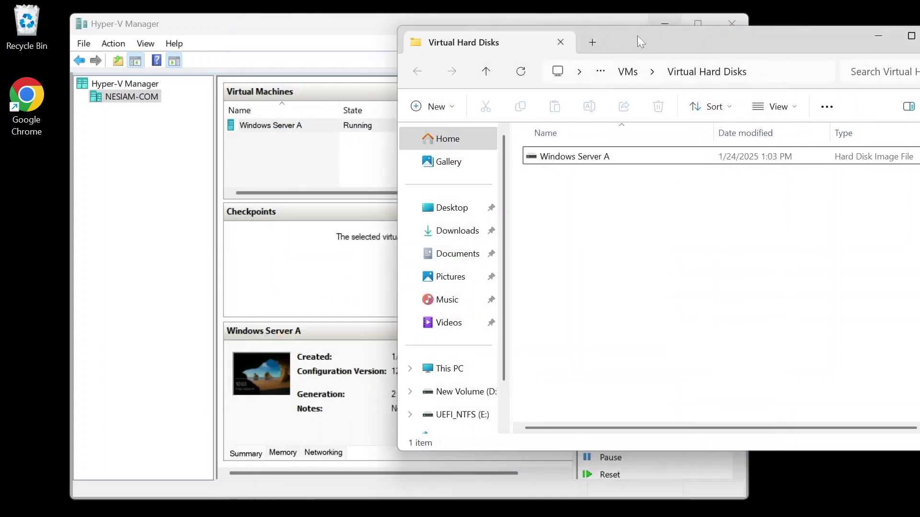
Step: Arrange the windows and take a new checkpoint of Windows Server A
left_click_drag(637, 35, 719, 51)
left_click(579, 21)
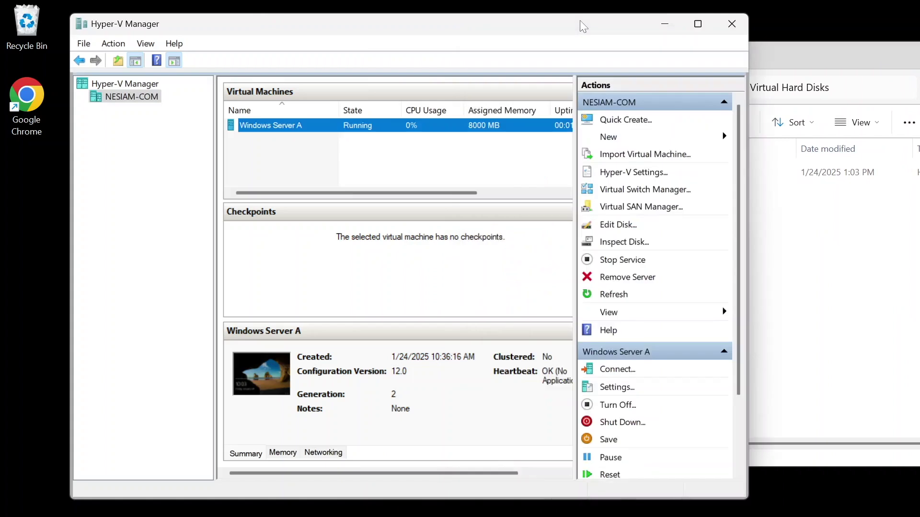
left_click_drag(580, 20, 514, 29)
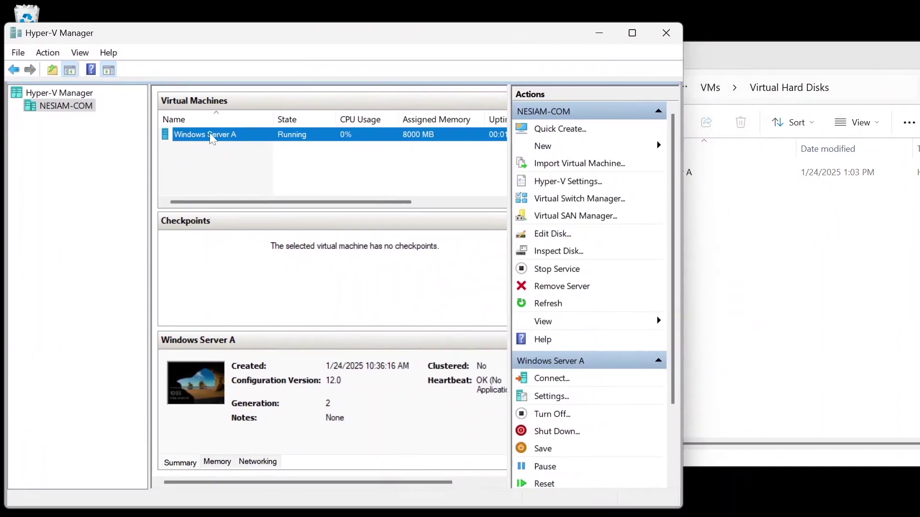
right_click(209, 133)
left_click(289, 281)
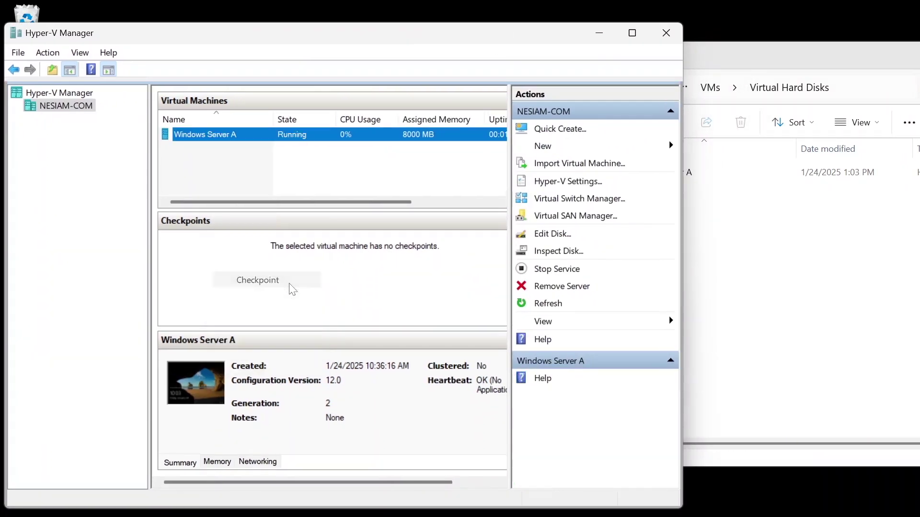
left_click(837, 295)
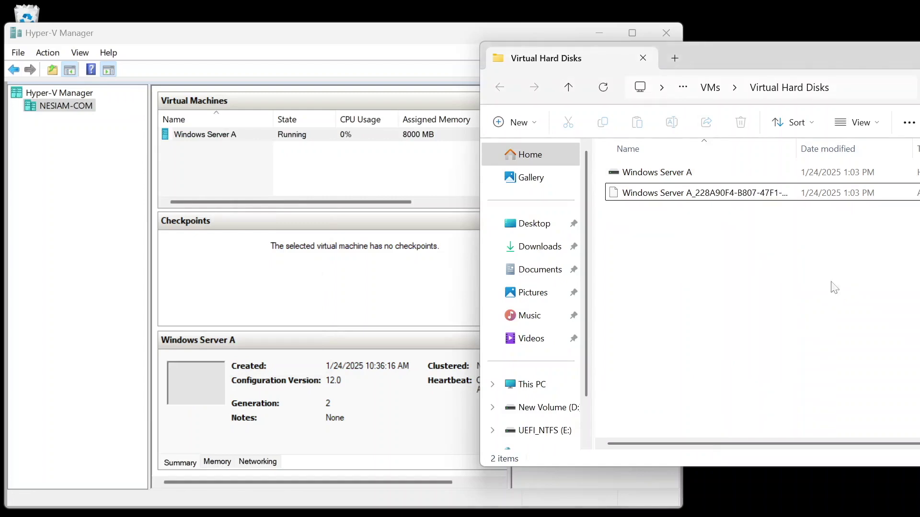
Step: Reveal the Size column showing the 69,632 KB AVHDX file and dismiss the checkpoint-created notice
left_click_drag(786, 56, 640, 53)
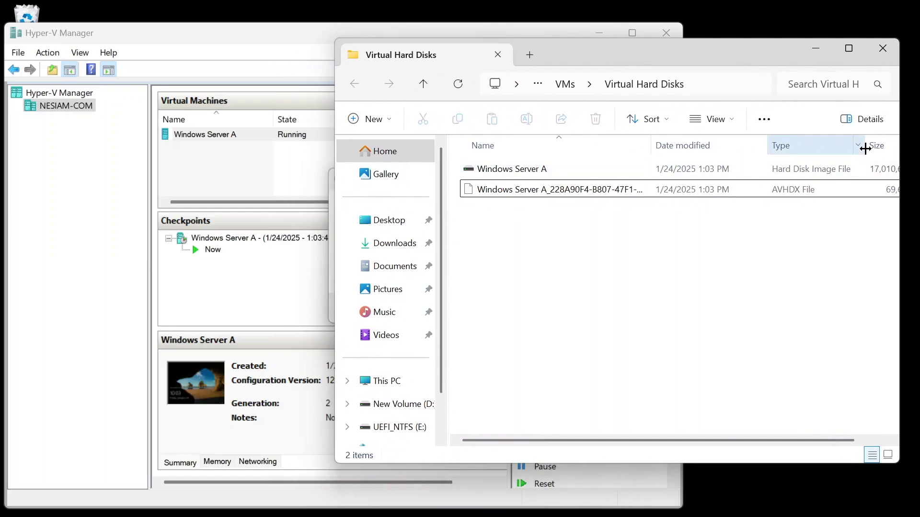
left_click_drag(864, 148, 831, 151)
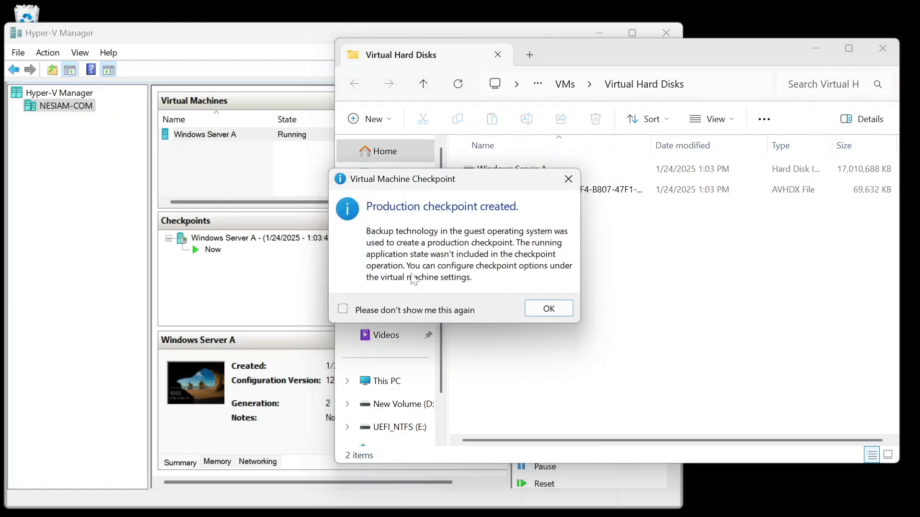
left_click(551, 310)
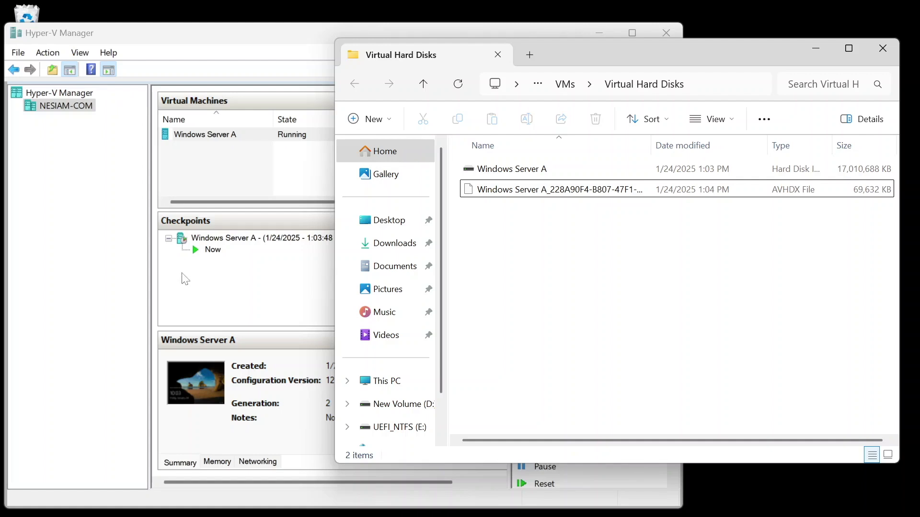
right_click(207, 239)
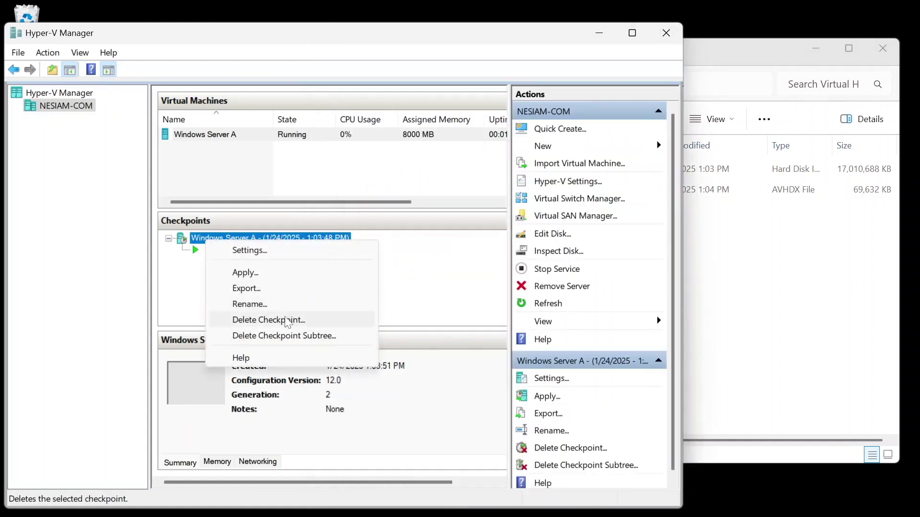
Step: Delete the 1:03:48 PM test checkpoint subtree and watch its disk merge in the folder
left_click(300, 337)
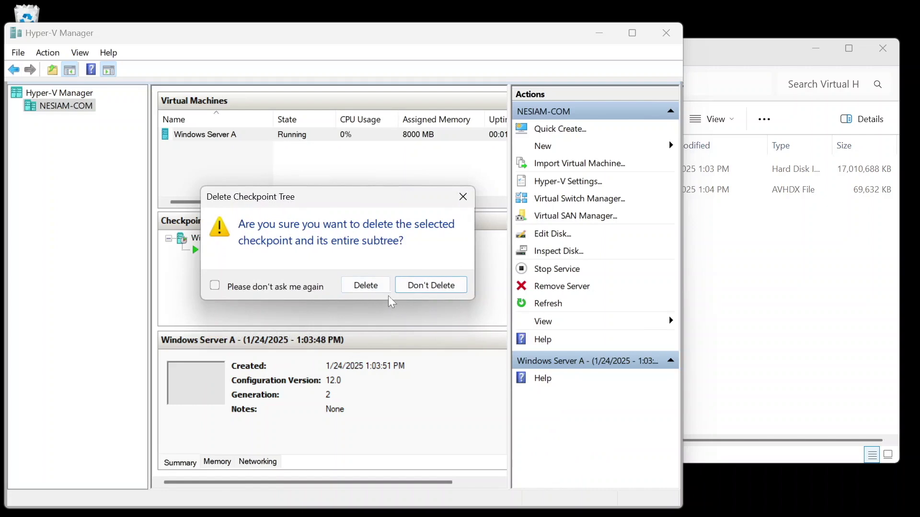
left_click(370, 287)
left_click(788, 302)
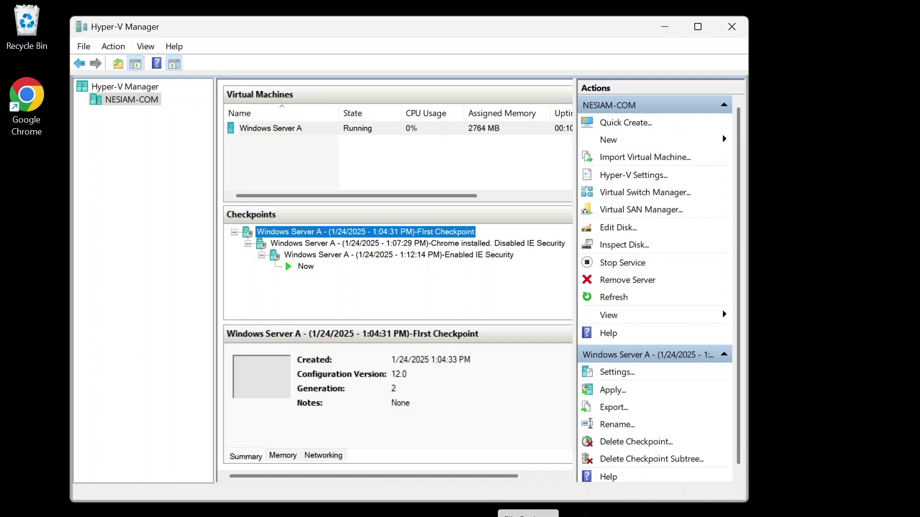
Step: Open C:\VMs in a new File Explorer window
left_click(528, 515)
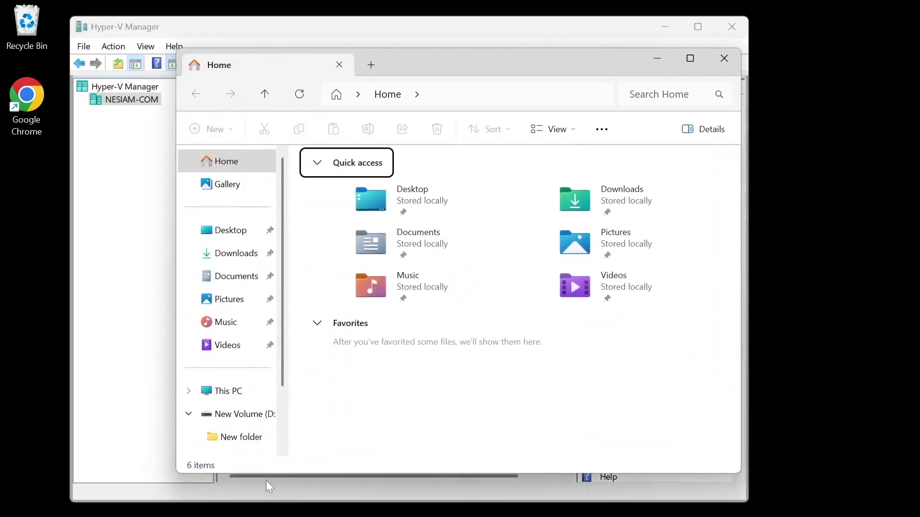
left_click(246, 415)
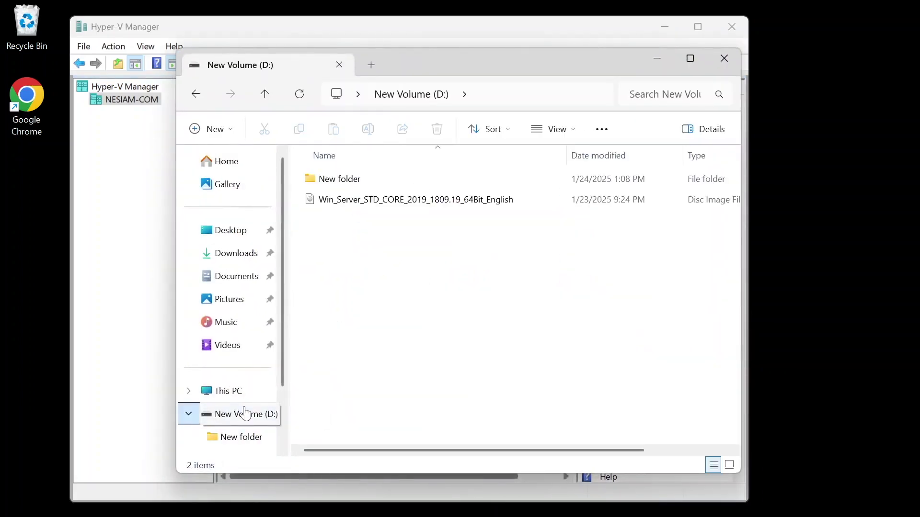
left_click(229, 392)
left_click(423, 178)
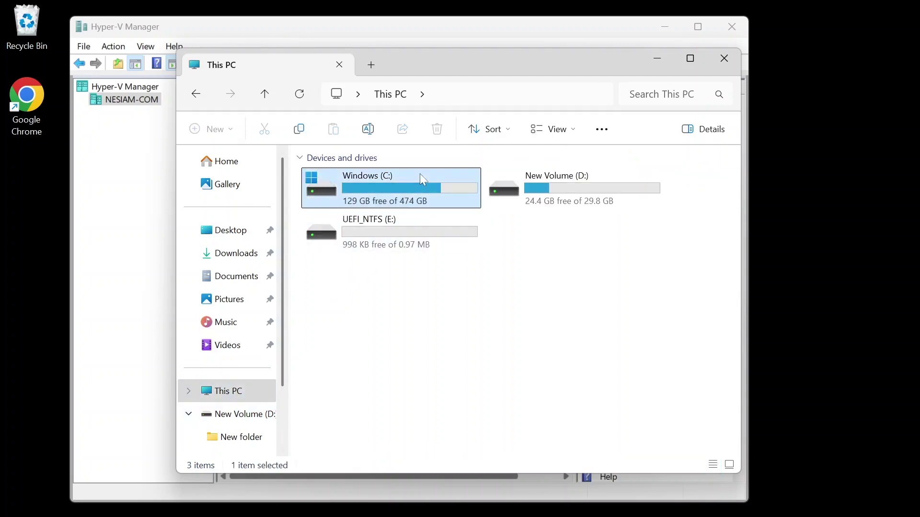
double_click(423, 178)
double_click(355, 320)
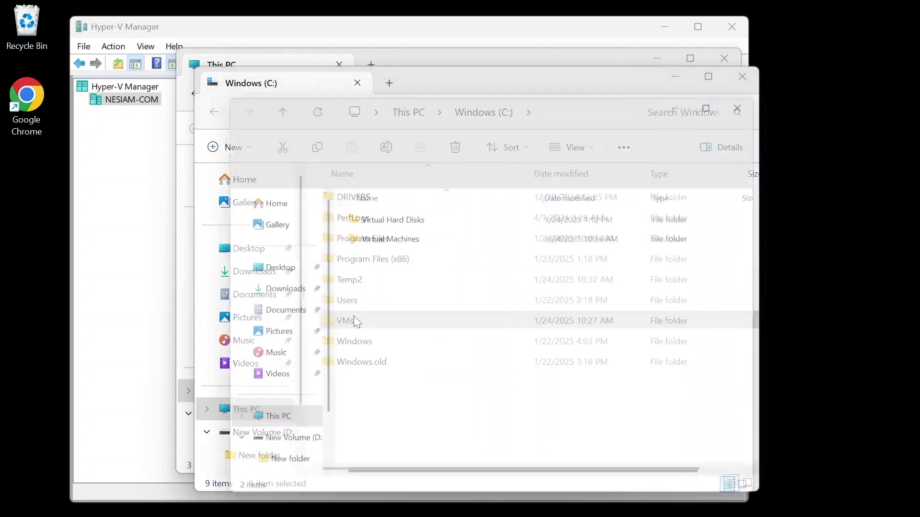
Step: Create a new folder named 'Snapshots Exports' in C:\VMs and open it
right_click(395, 361)
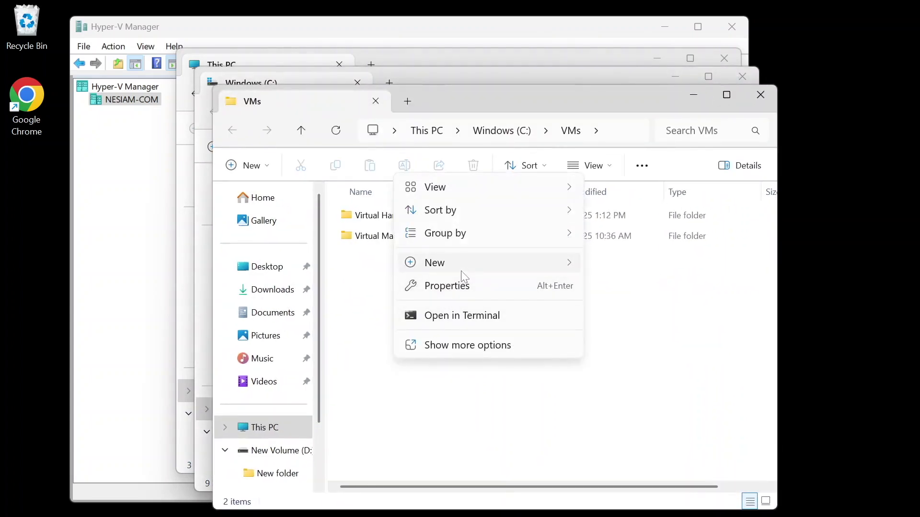
mouse_move(464, 277)
left_click(623, 263)
type("Snapshots Export")
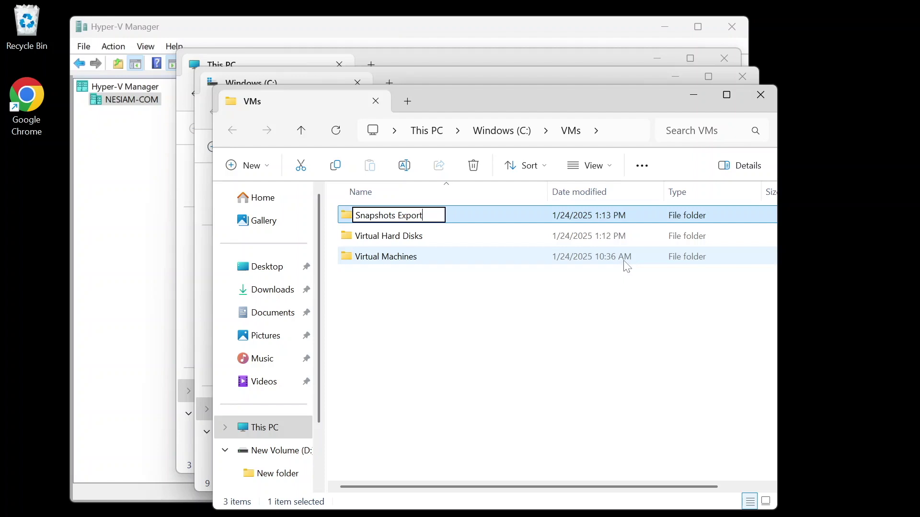
type("s")
key("Return")
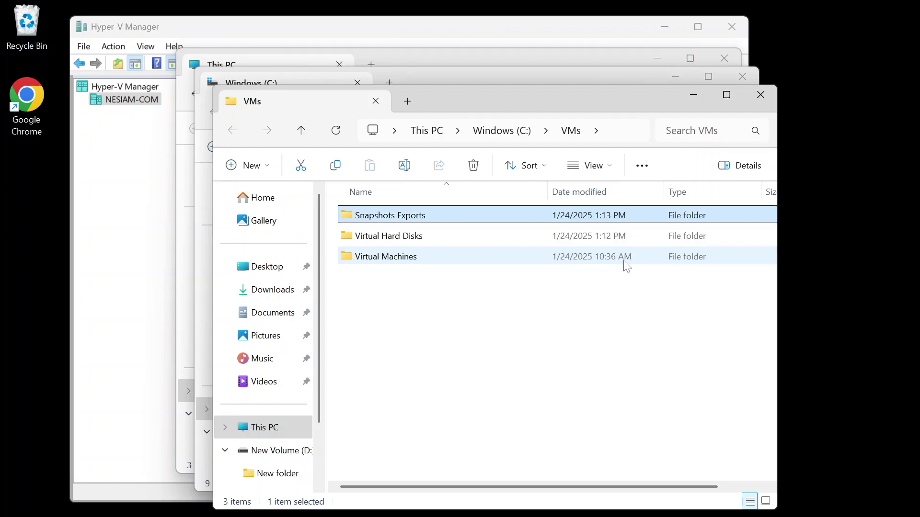
key("ctrl+Return")
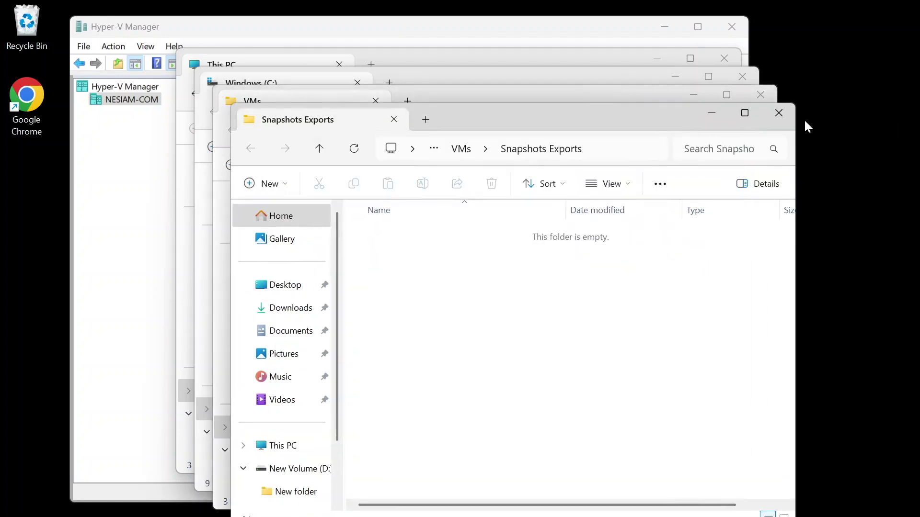
Step: Close the Snapshots Exports, VMs, Windows (C:) and This PC windows
left_click(786, 119)
left_click(767, 101)
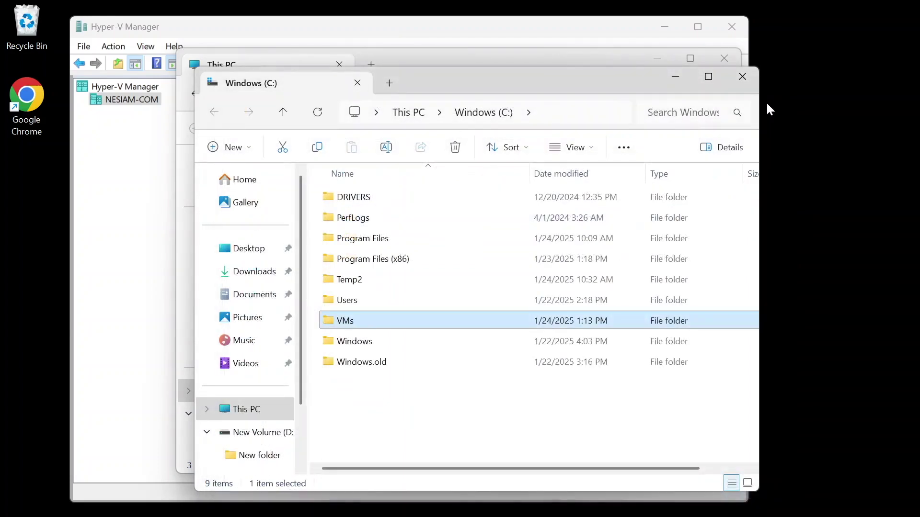
left_click(741, 78)
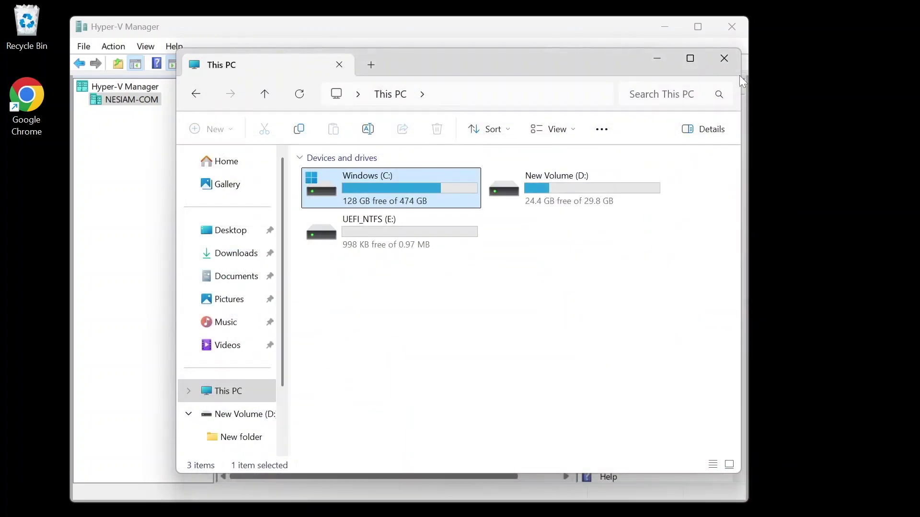
left_click(724, 59)
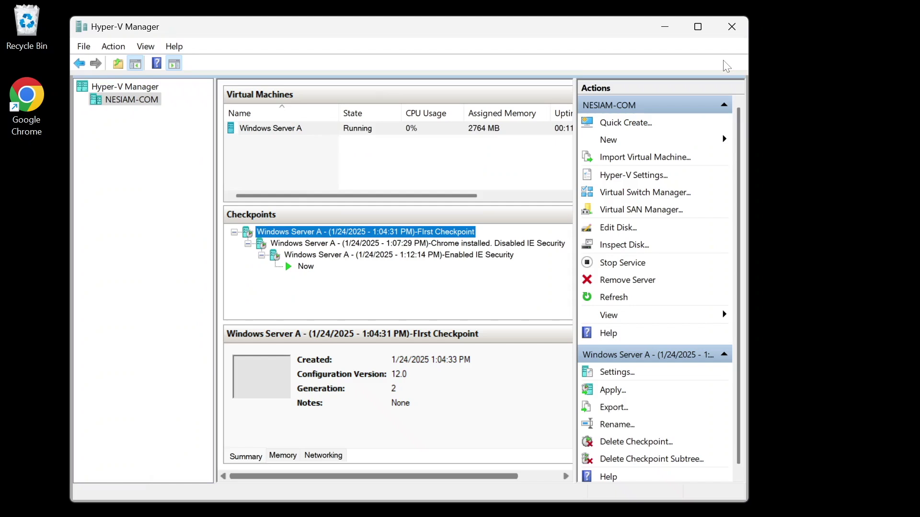
Step: Apply the Enabled IE Security checkpoint to Windows Server A and select the VM
left_click(432, 260)
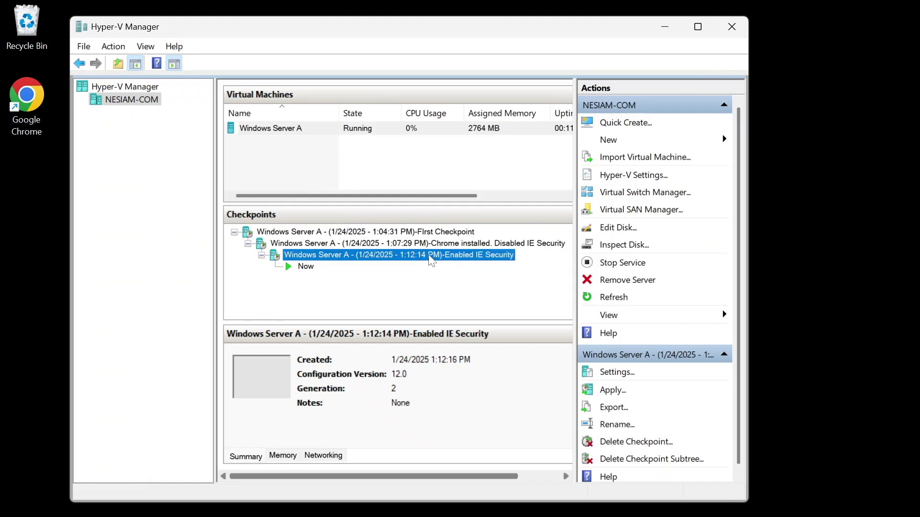
right_click(431, 259)
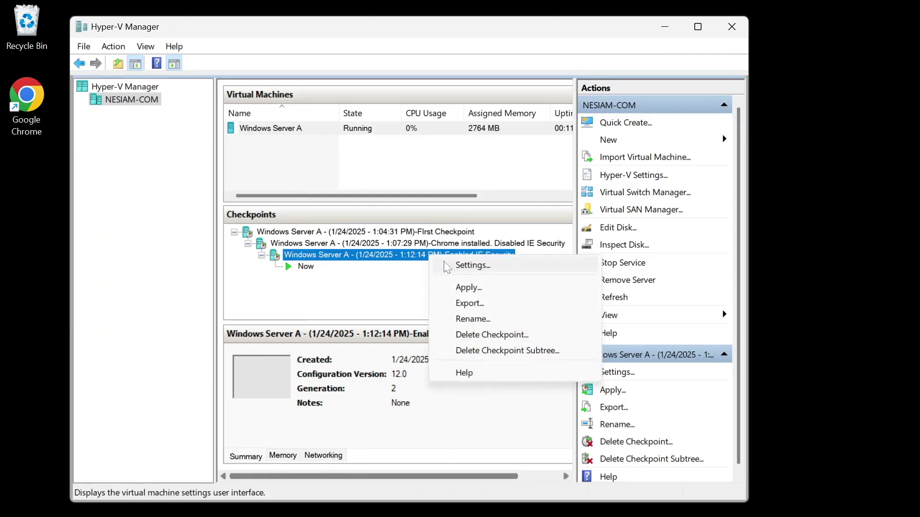
left_click(460, 287)
left_click(512, 277)
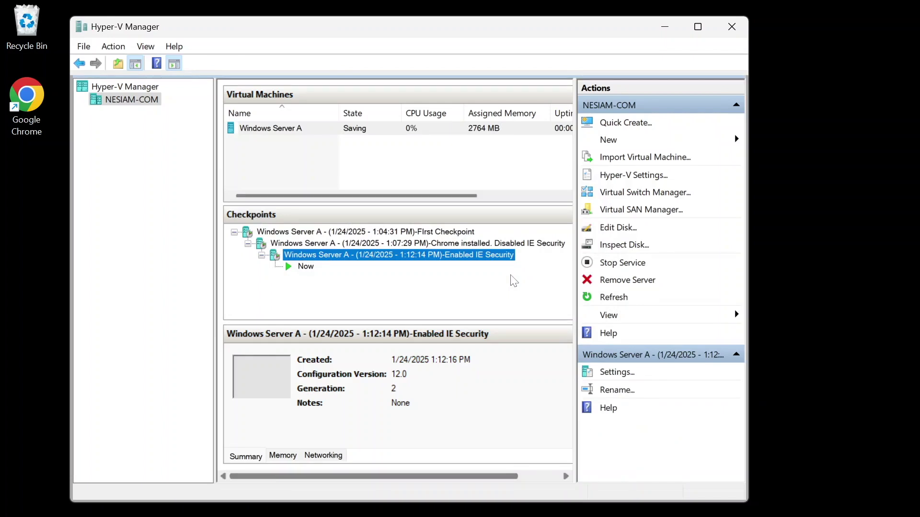
left_click(297, 128)
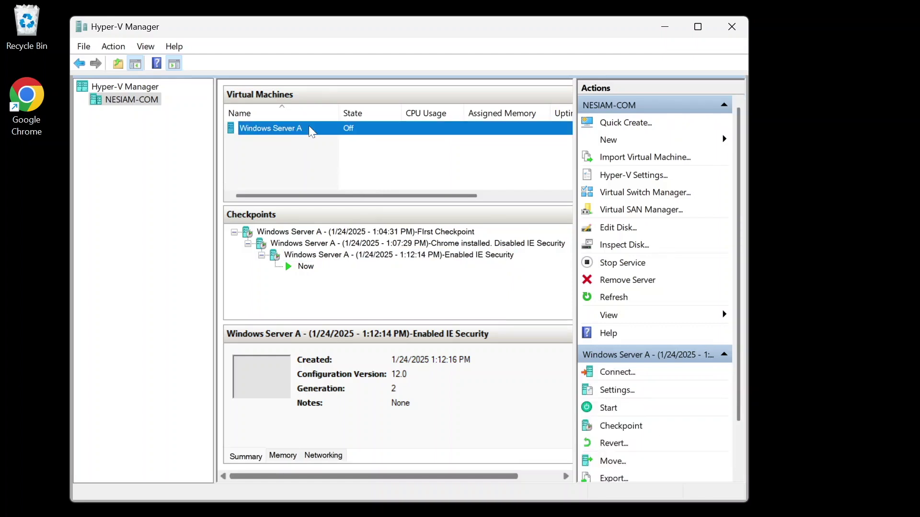
Step: Export the Enabled IE Security checkpoint with C:\VMs\Snapshots Exports as the destination folder
right_click(451, 258)
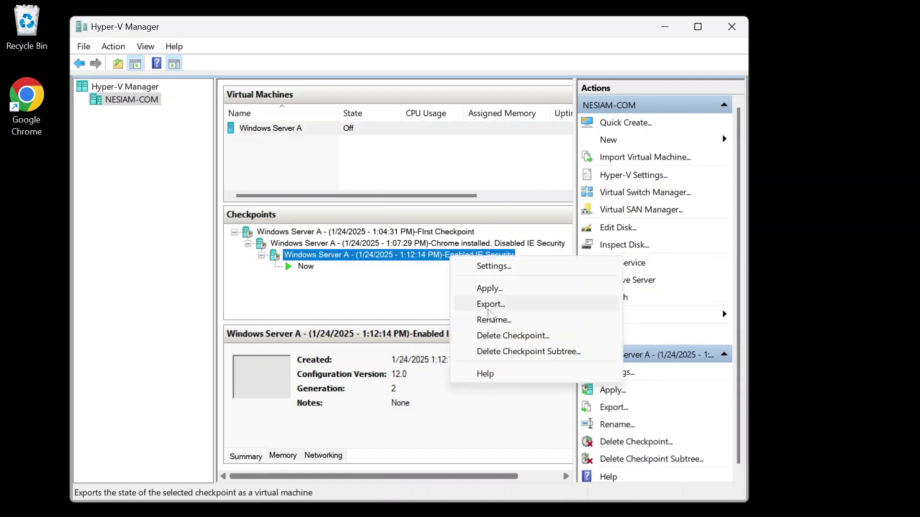
left_click(493, 307)
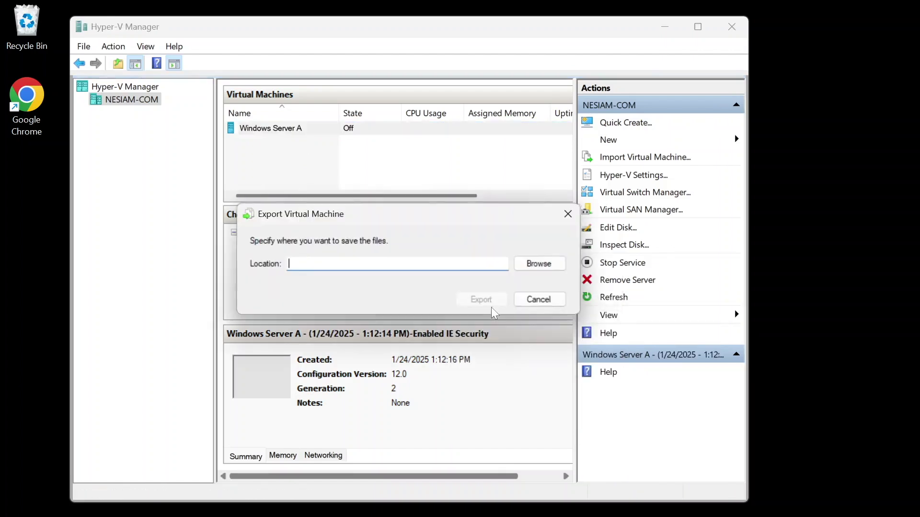
left_click(546, 268)
double_click(542, 267)
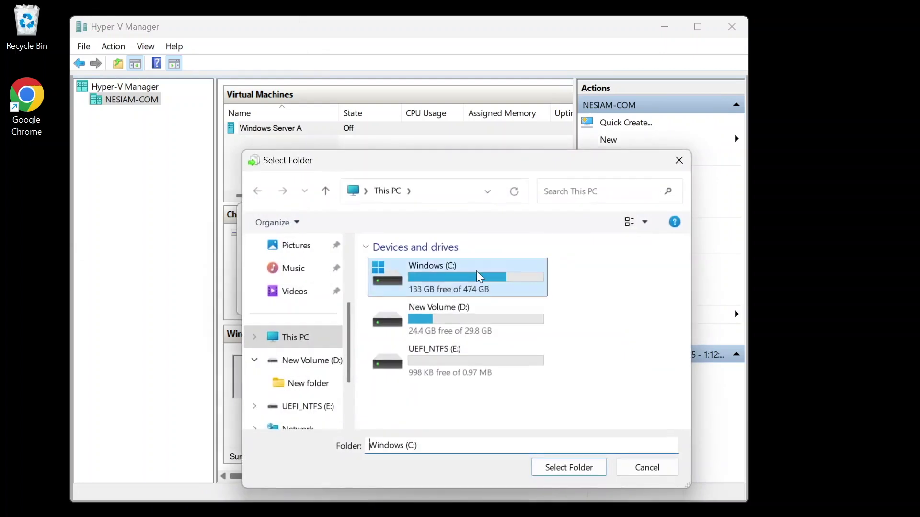
double_click(399, 387)
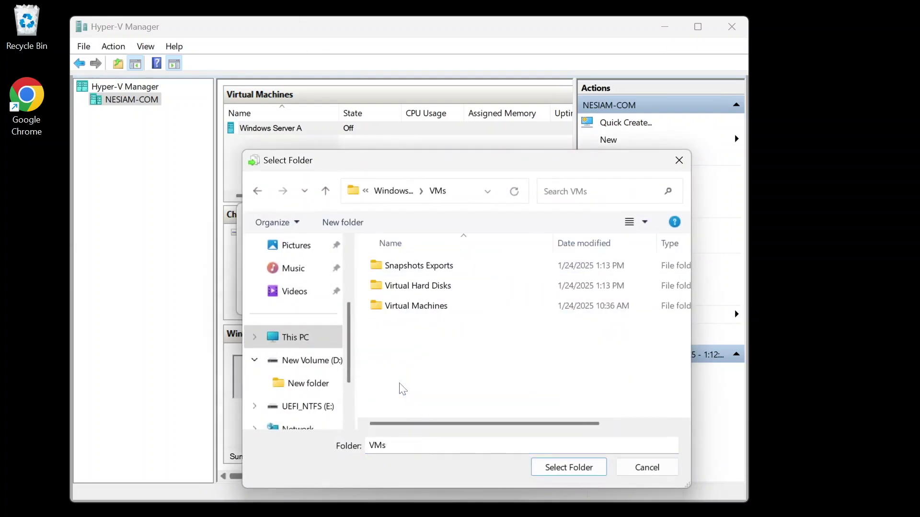
double_click(417, 267)
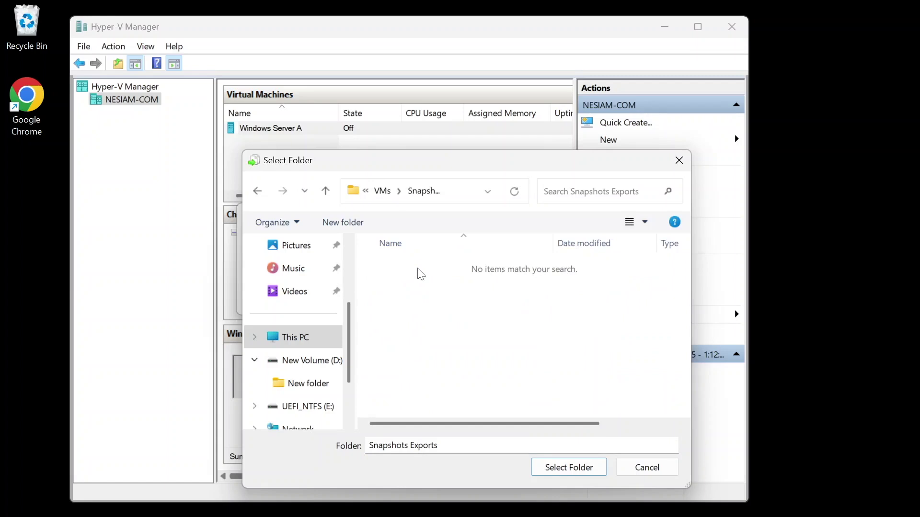
left_click(556, 467)
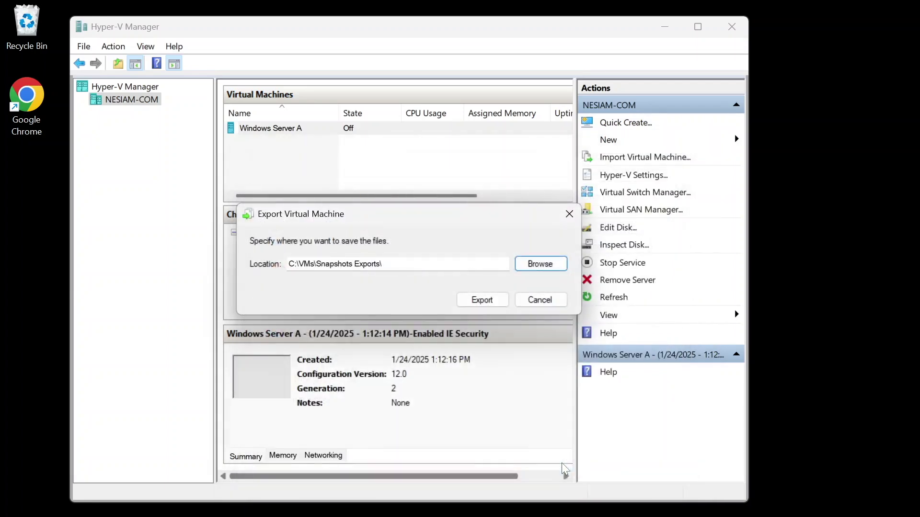
left_click(495, 301)
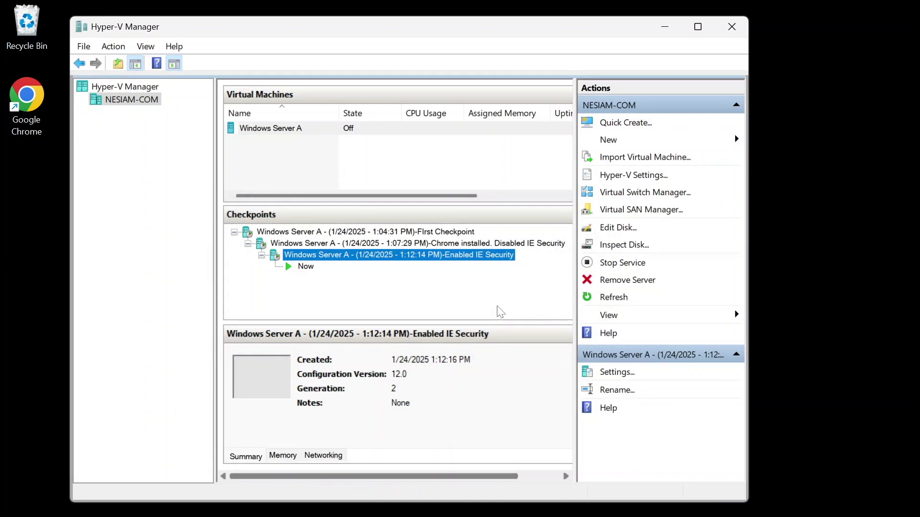
Step: Pin the VMs folder on the C: drive to Quick access
key("super+e")
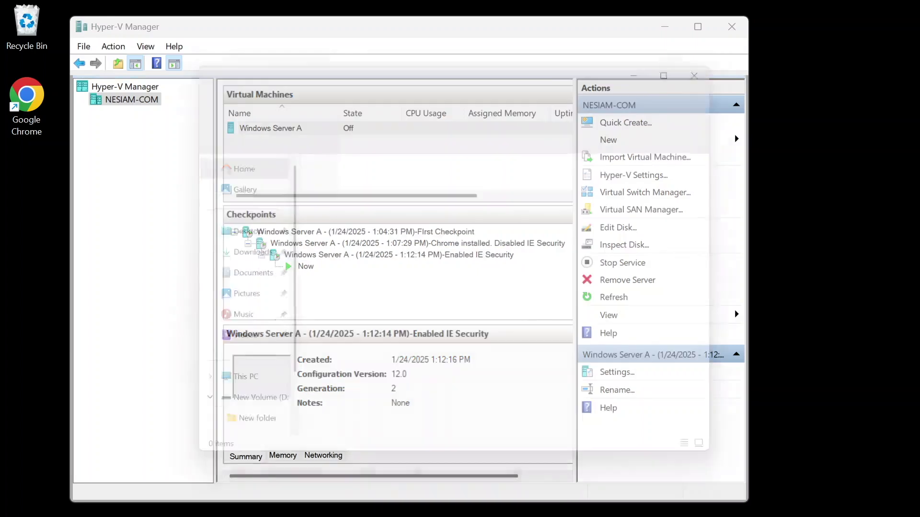
left_click(242, 393)
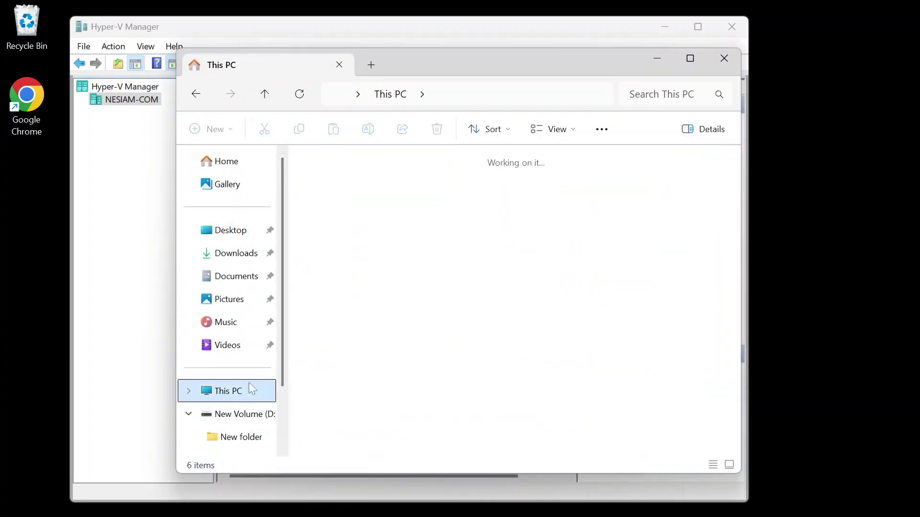
double_click(416, 182)
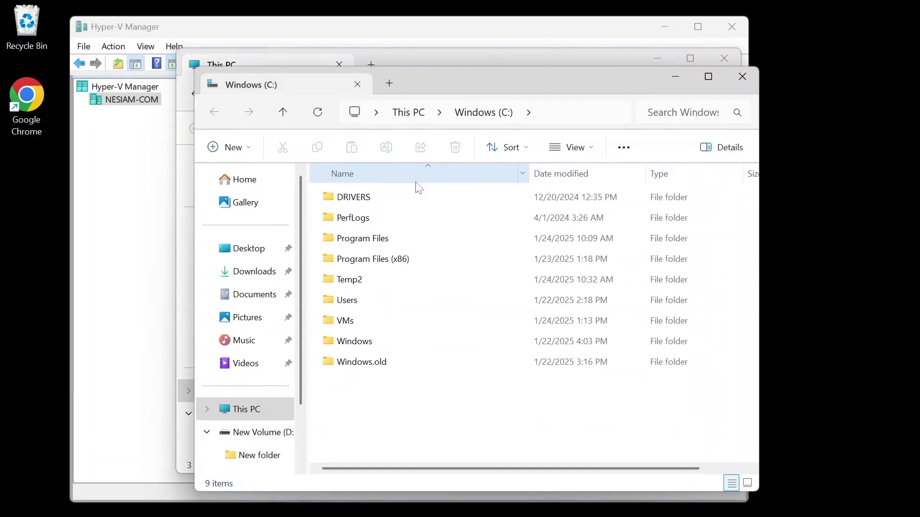
right_click(349, 321)
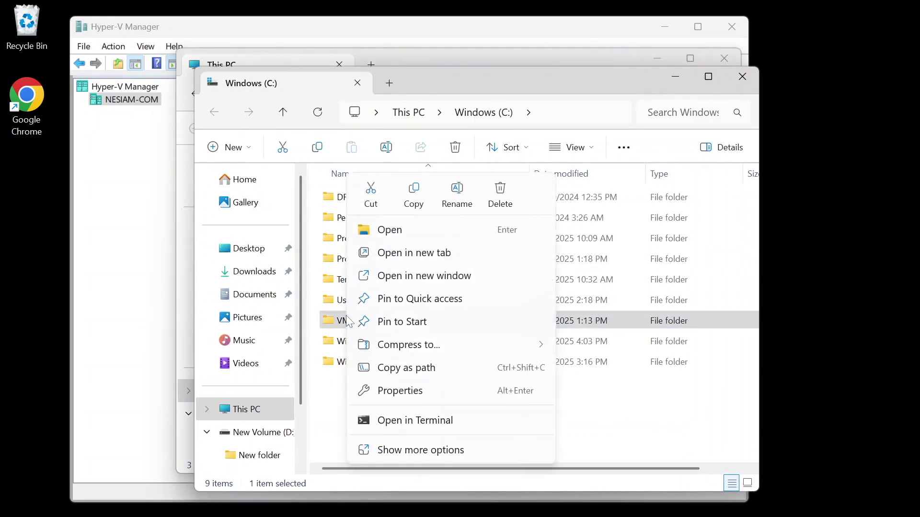
left_click(399, 299)
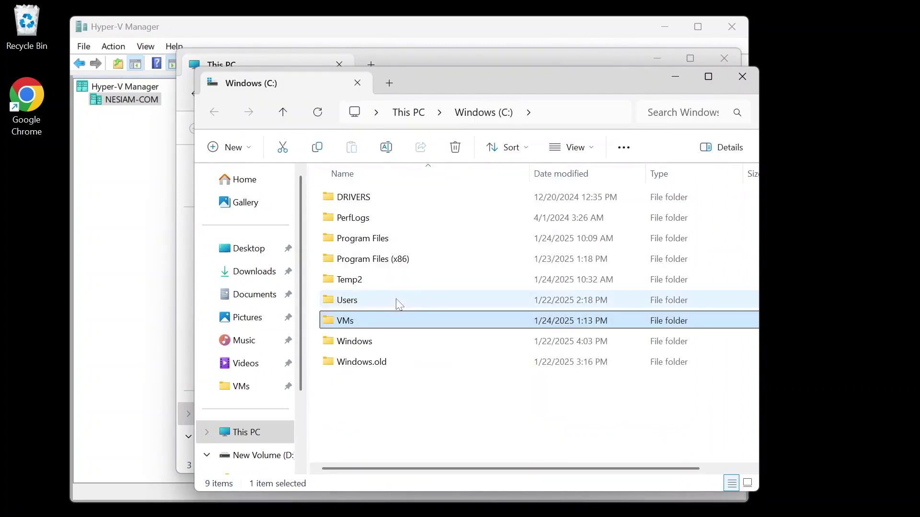
Step: Confirm the Windows Server A export's Virtual Hard Disks holds a 17,633,280 KB disk
left_click(242, 393)
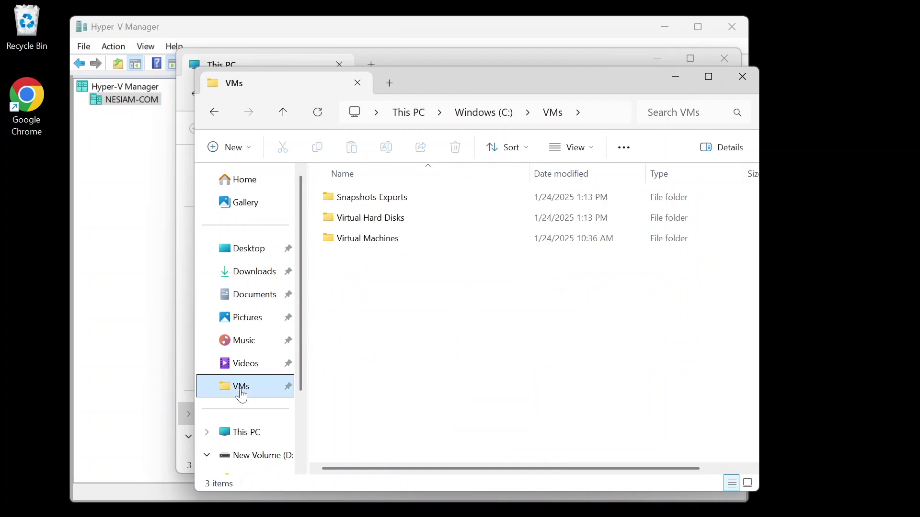
double_click(375, 197)
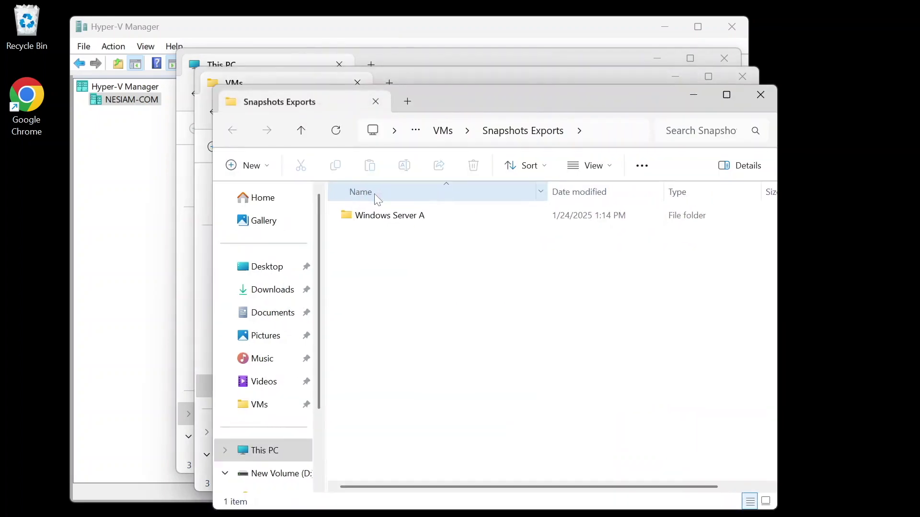
double_click(390, 215)
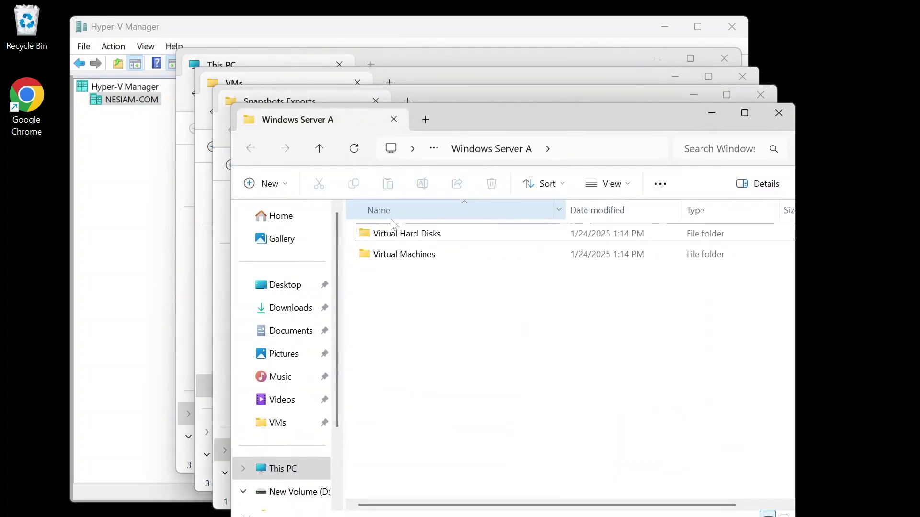
left_click(395, 228)
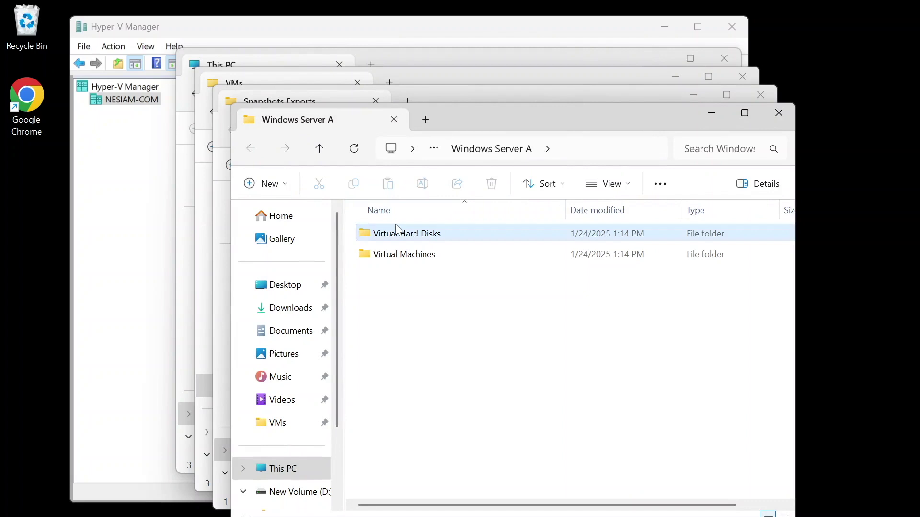
double_click(407, 234)
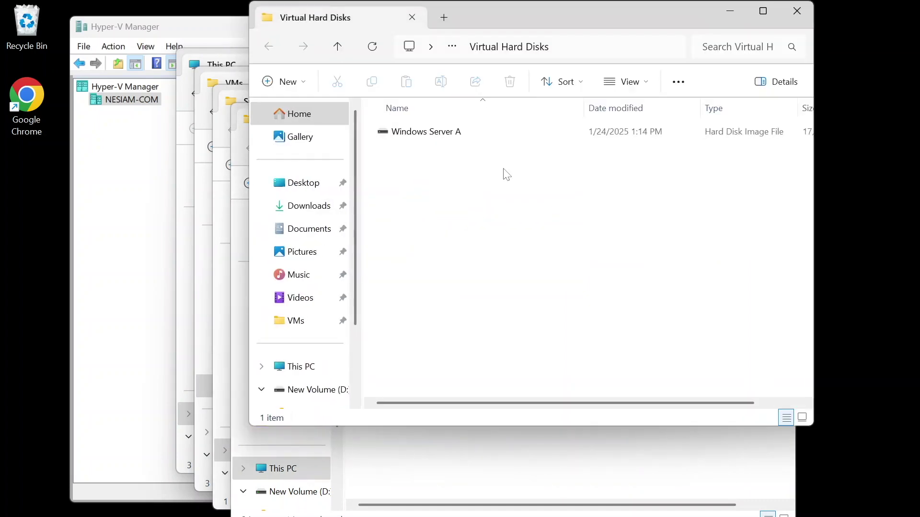
left_click_drag(587, 107, 485, 116)
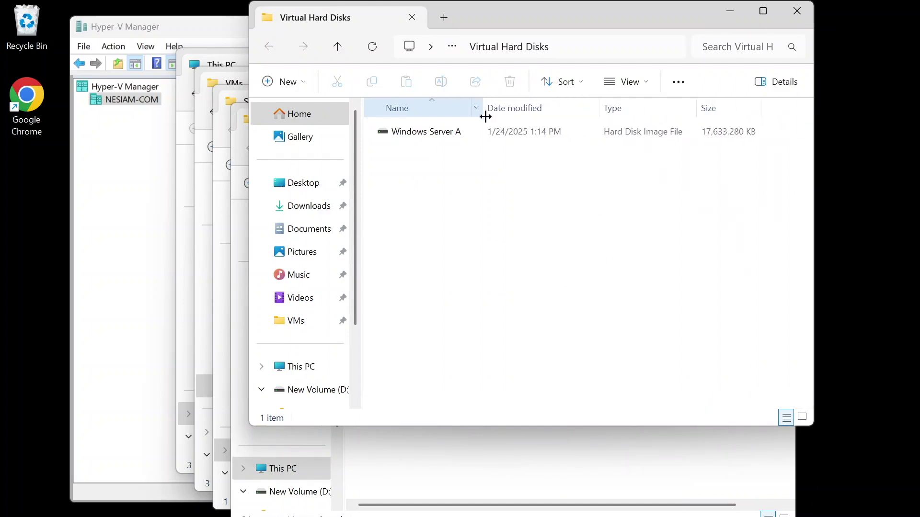
Step: Check the exported Virtual Machines folder, then close every Explorer window
left_click(797, 15)
double_click(431, 259)
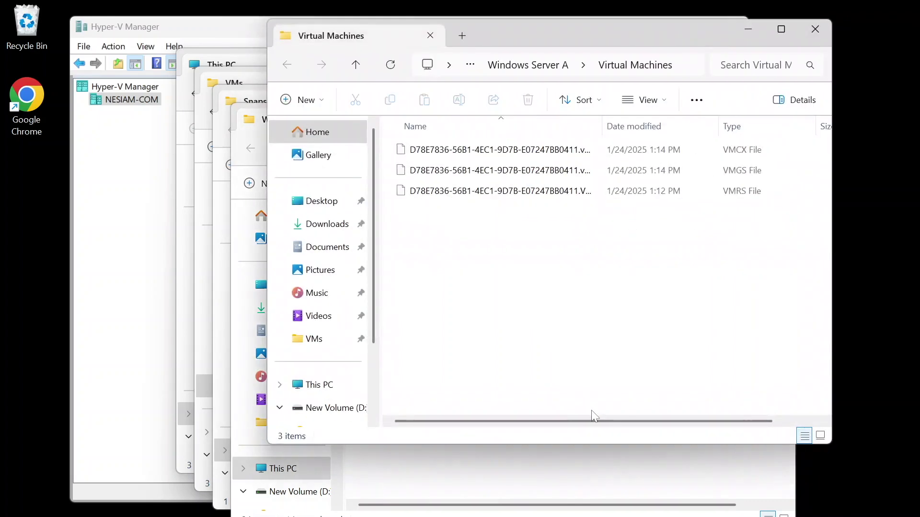
left_click(824, 31)
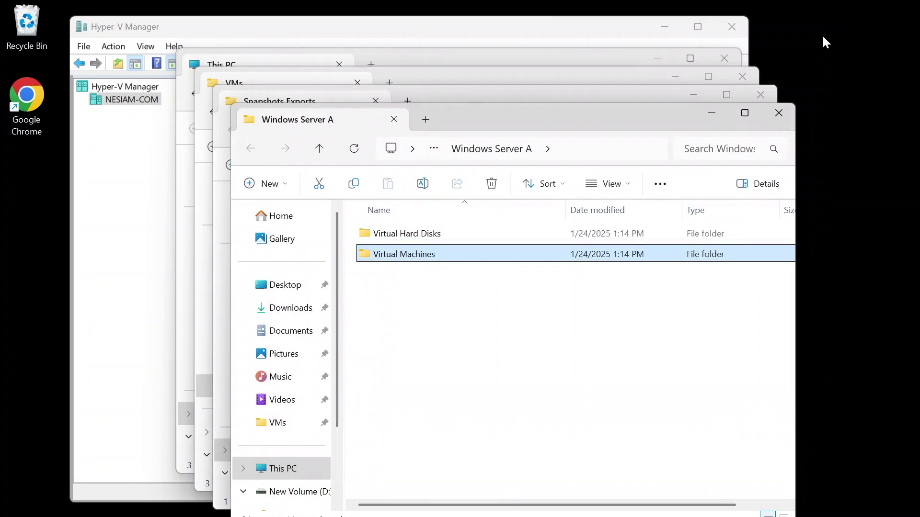
left_click(779, 112)
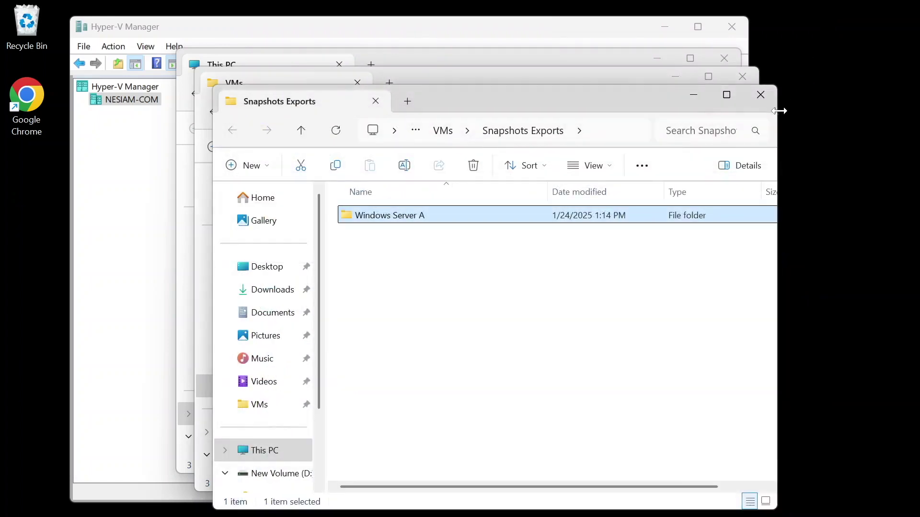
left_click(751, 101)
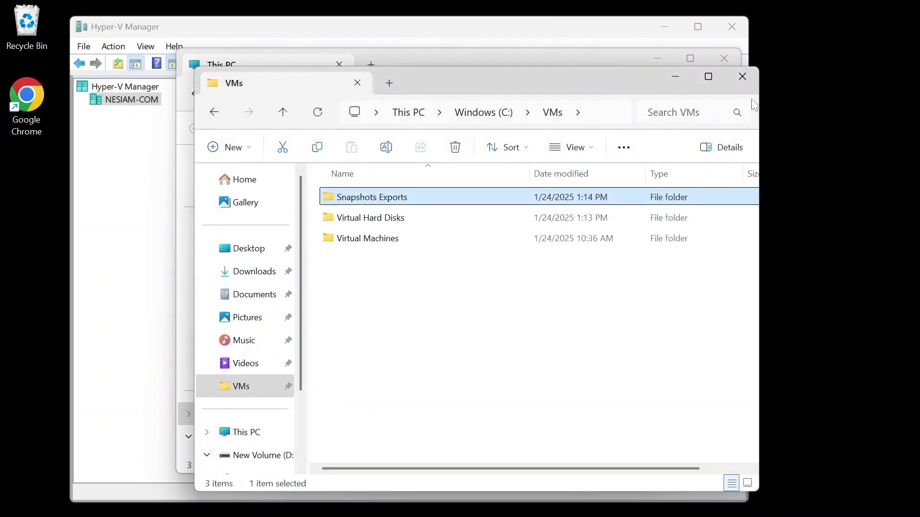
left_click(742, 76)
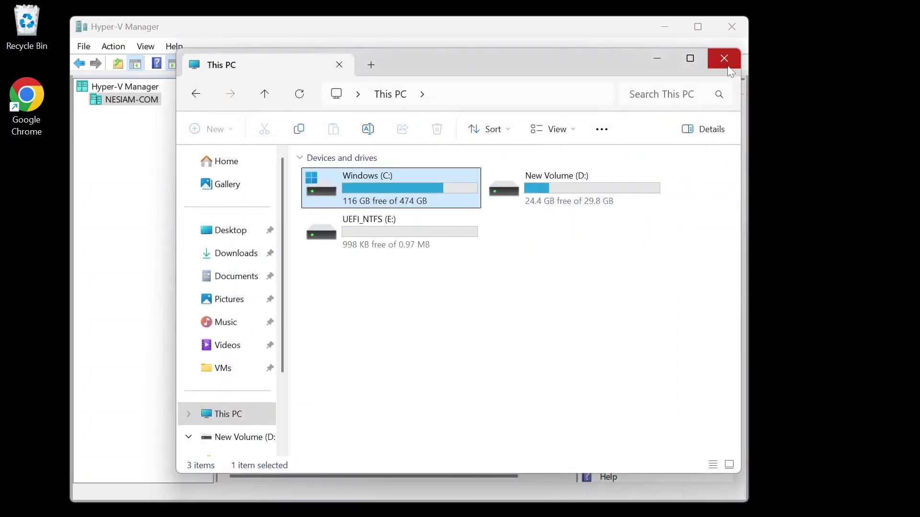
left_click(724, 60)
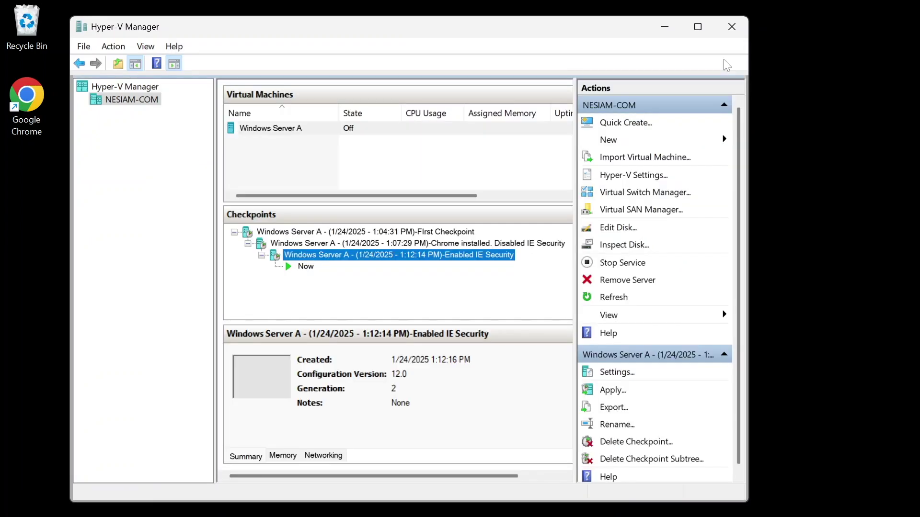
Step: Copy the Enabled IE Security checkpoint's full name from its rename field without changing it
scroll(684, 349, "down", 1)
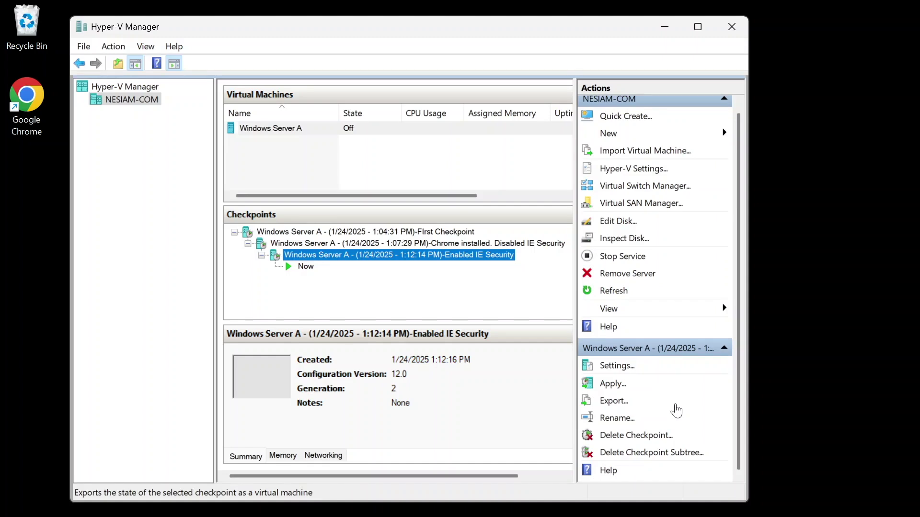
left_click(432, 244)
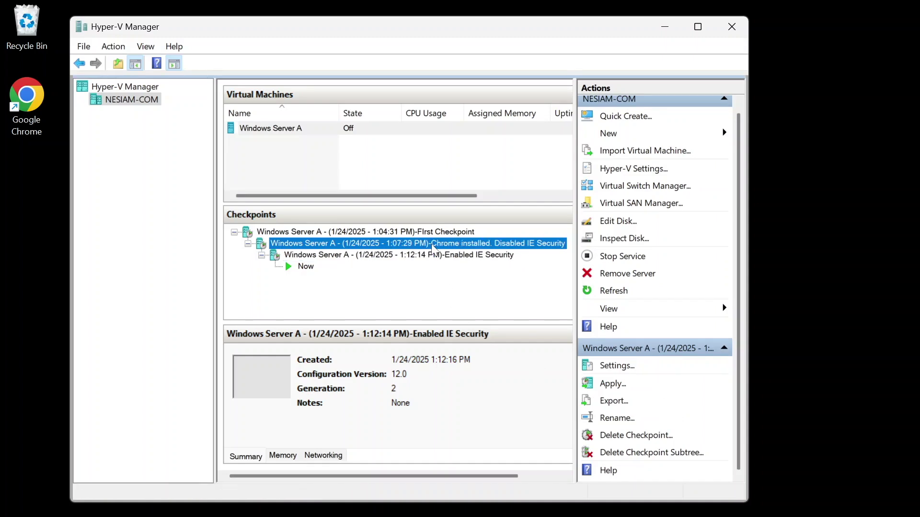
left_click(456, 258)
left_click(456, 258)
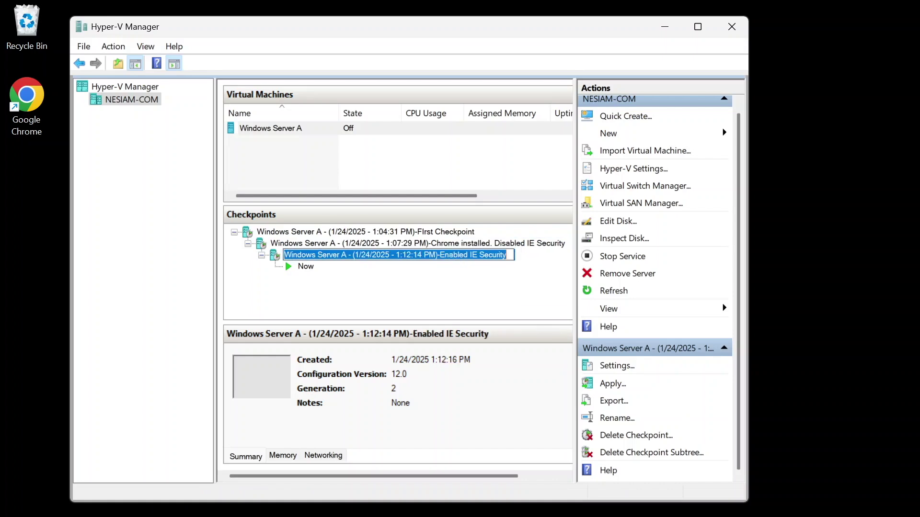
right_click(441, 256)
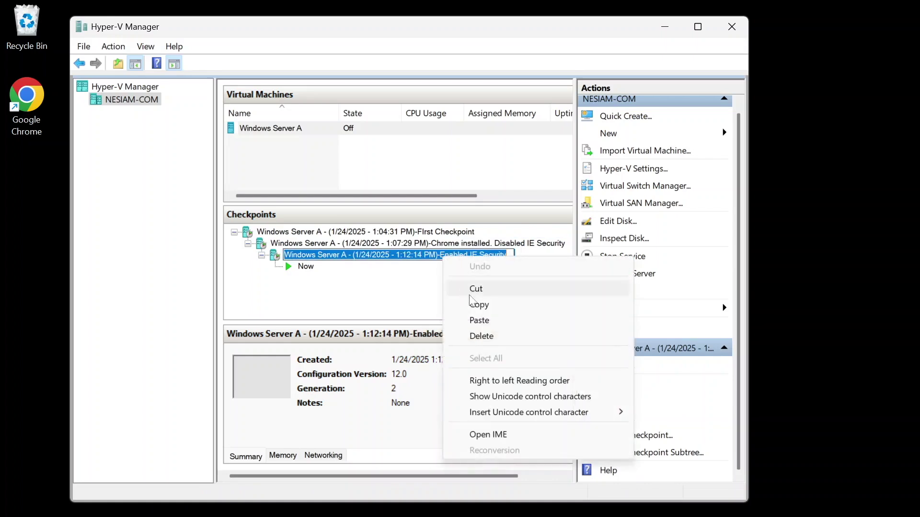
left_click(478, 304)
key("super+e")
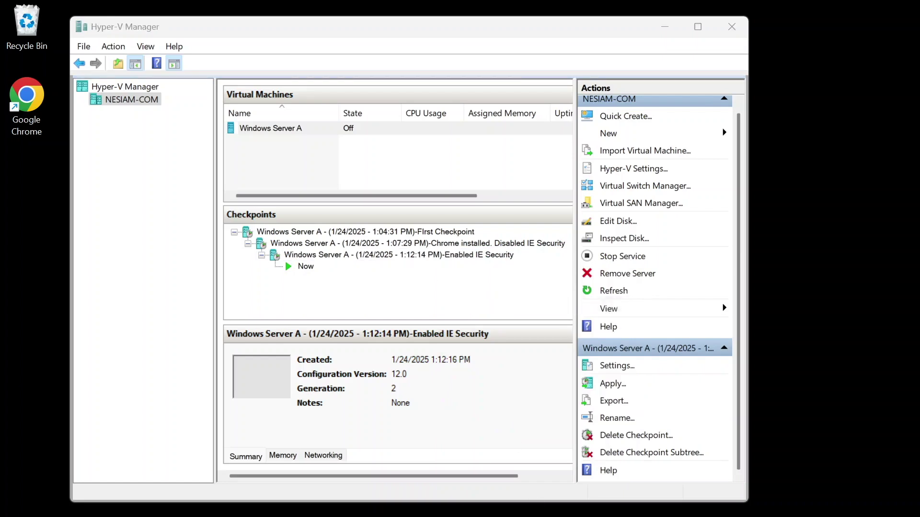
Step: Go to the pinned VMs > Snapshots Exports and select the Windows Server A folder
left_click(249, 418)
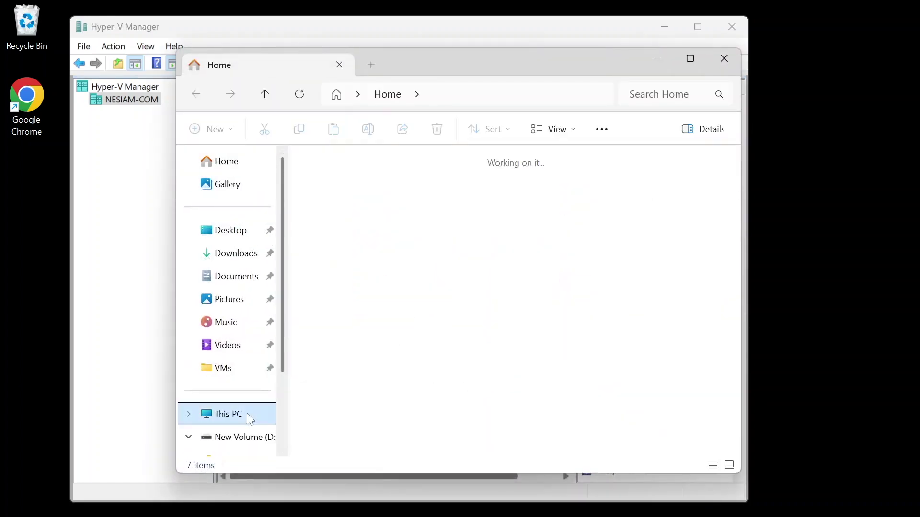
left_click(216, 365)
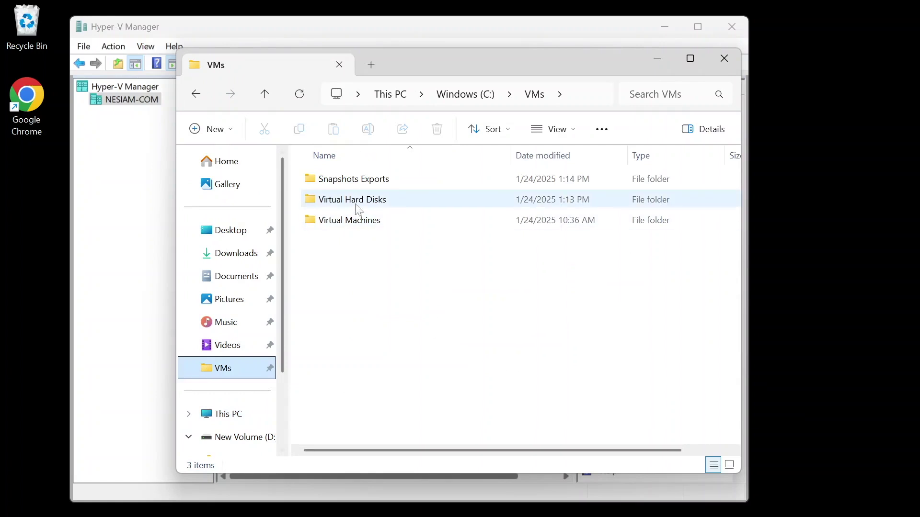
double_click(362, 181)
left_click(382, 197)
Step: Rename it to 'Windows Server A -Enabled IE Security' using the pasted checkpoint name, minus the date
key("F2")
key("End")
key("ctrl+v")
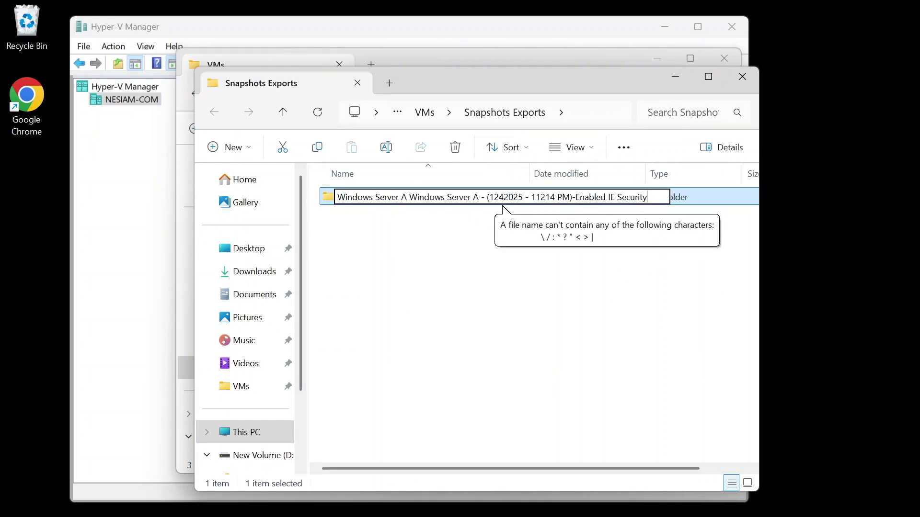
key("shift+Left")
key("shift+Left")
key("shift+Left")
key("shift+Left")
key("shift+Left")
key("shift+Left")
key("shift+Left")
key("shift+Left")
key("shift+Left")
key("shift+Left")
key("shift+Left")
key("shift+Left")
key("shift+Left")
key("shift+Left")
key("shift+Left")
key("shift+Left")
key("shift+Left")
key("shift+Left")
key("shift+Left")
key("shift+Left")
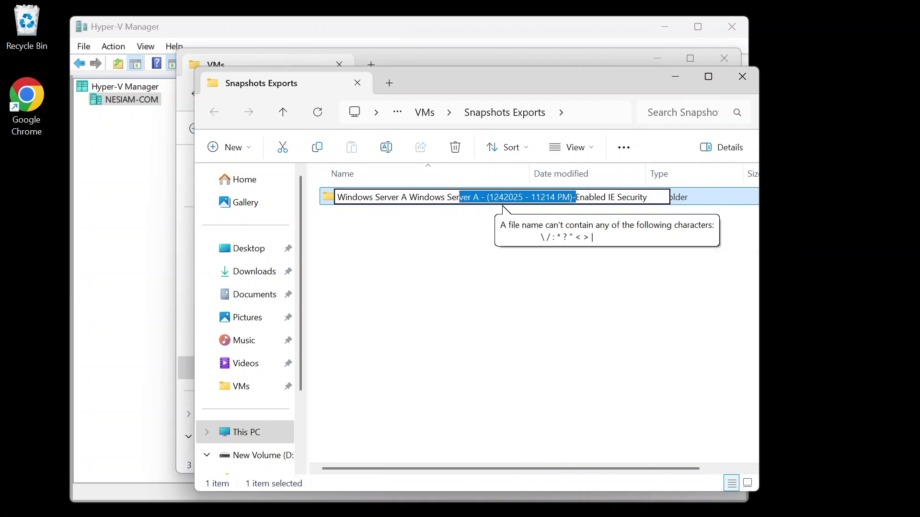
key("shift+Left")
key("shift+Left")
key("shift+Left")
key("shift+Left")
key("shift+Left")
key("shift+Left")
key("shift+Left")
key("shift+Left")
key("shift+Left")
key("shift+Left")
key("shift+Left")
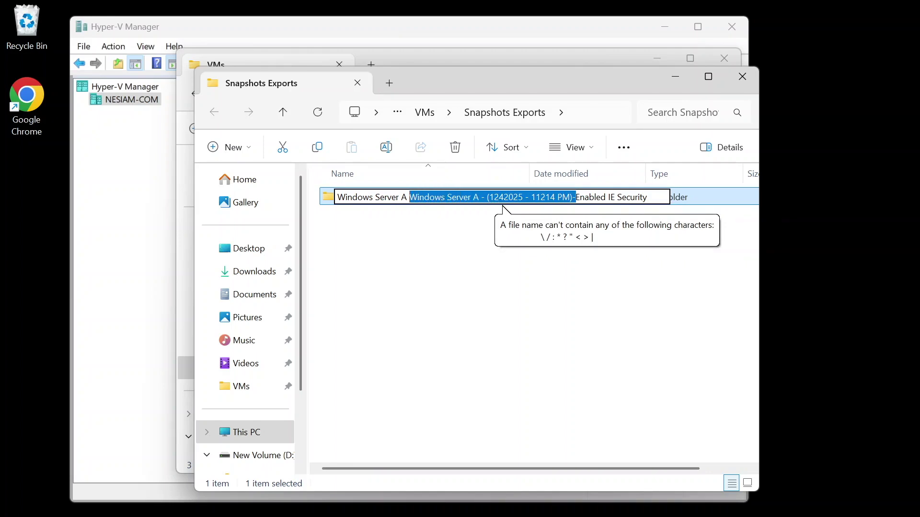
type("-")
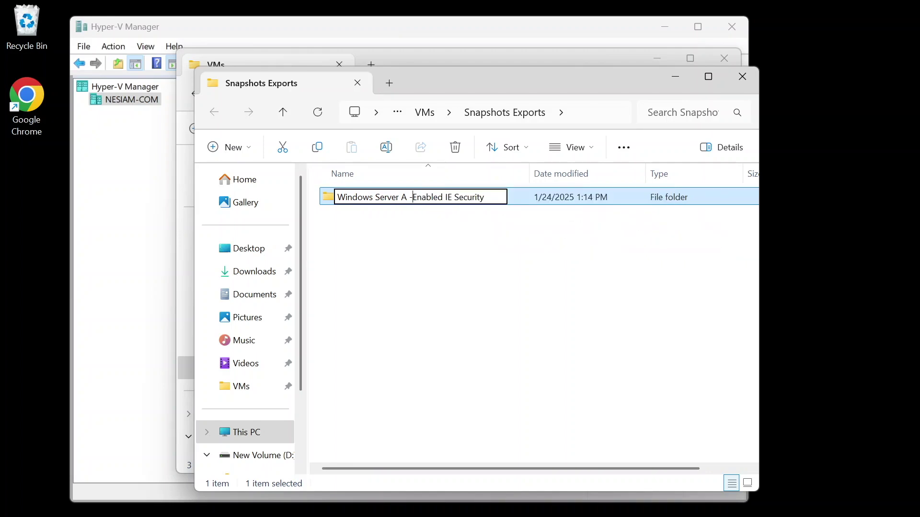
key("Return")
left_click(742, 78)
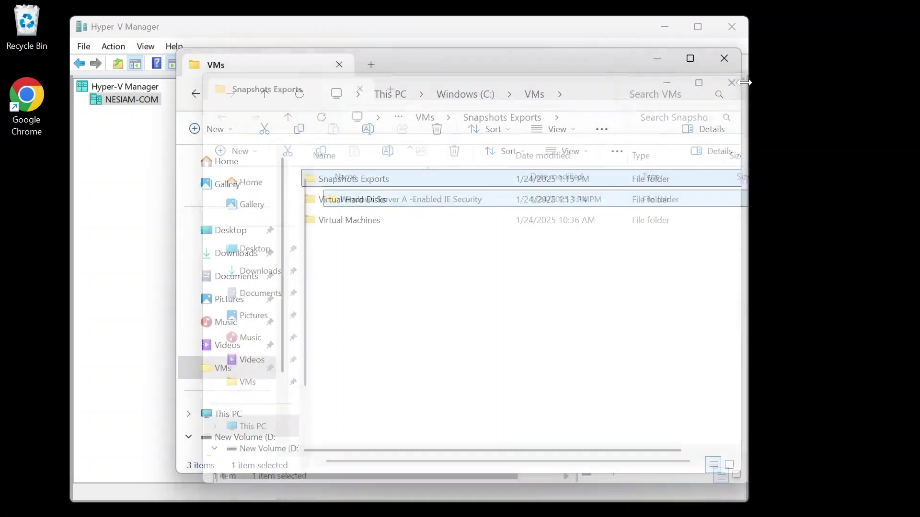
Step: Export the First Checkpoint to C:\VMs\Snapshots Exports
left_click(725, 67)
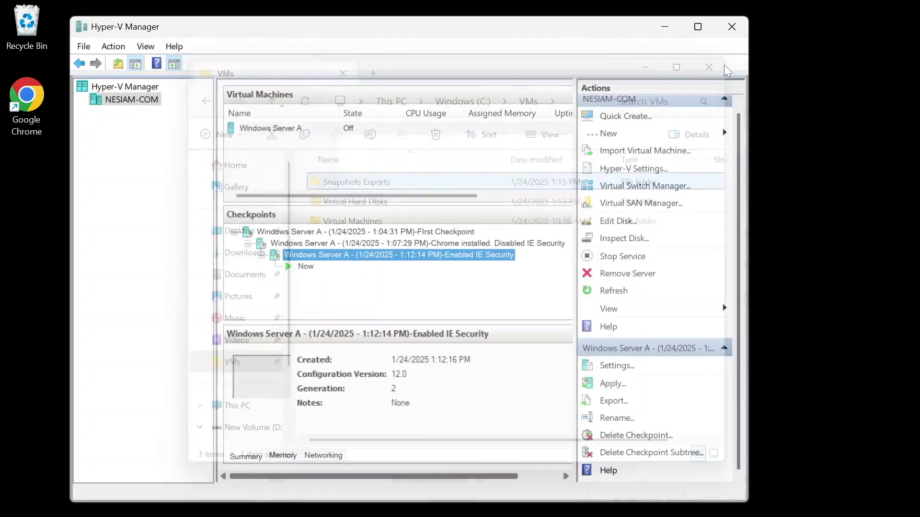
left_click(440, 233)
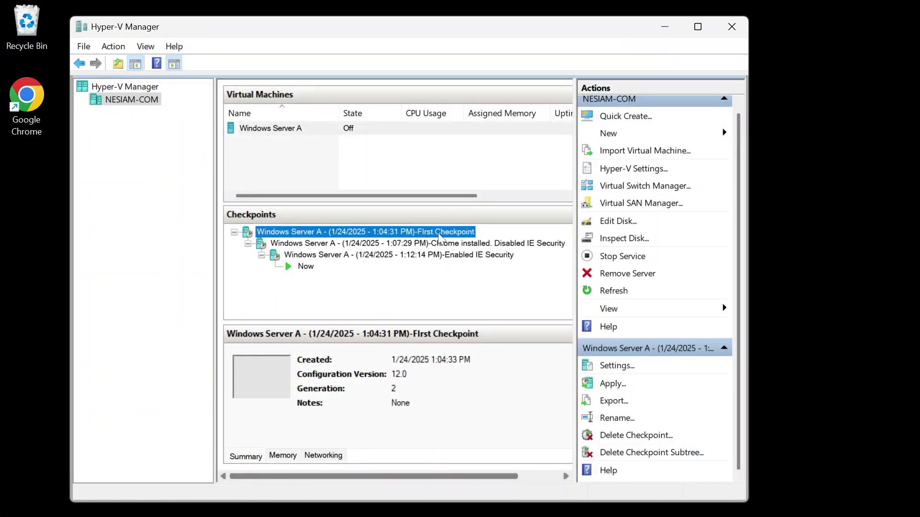
right_click(439, 234)
left_click(482, 281)
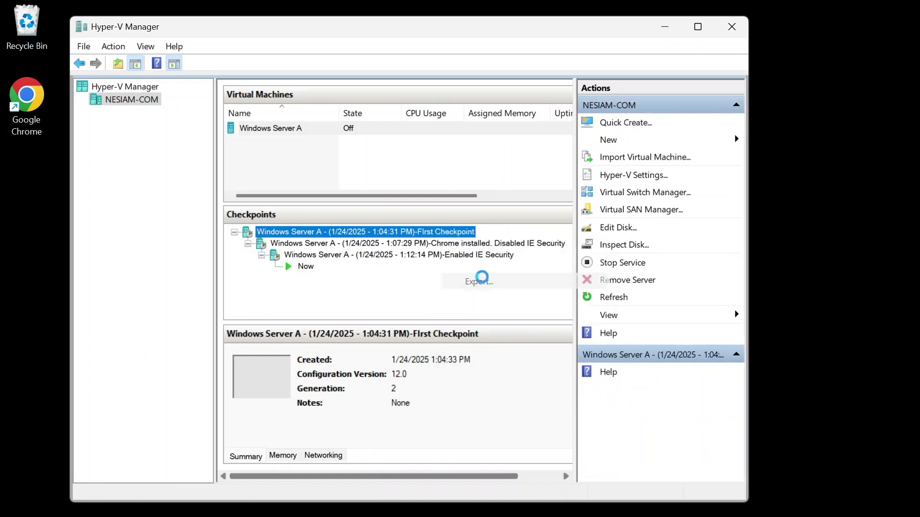
left_click(537, 264)
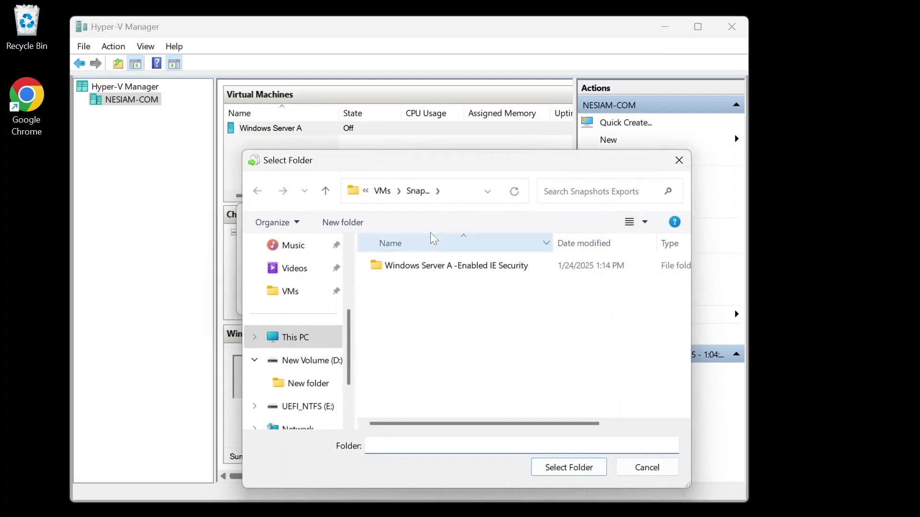
left_click(414, 200)
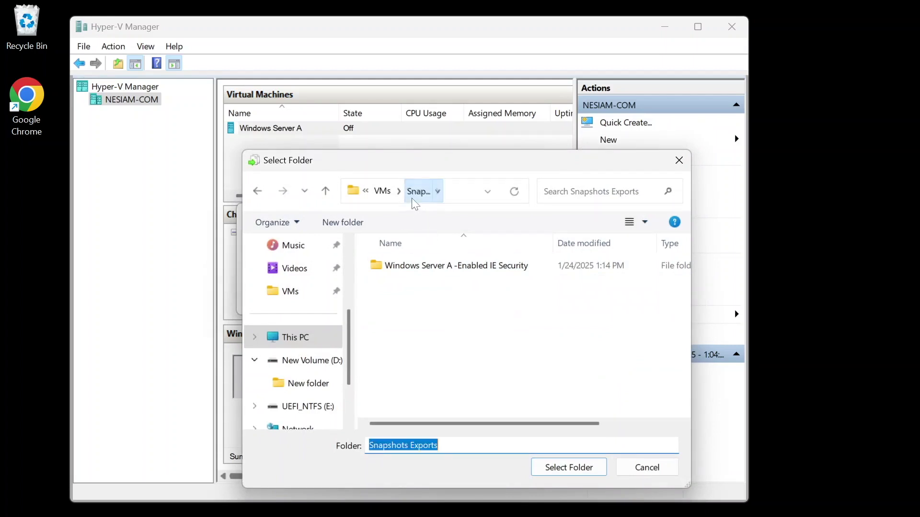
left_click(551, 472)
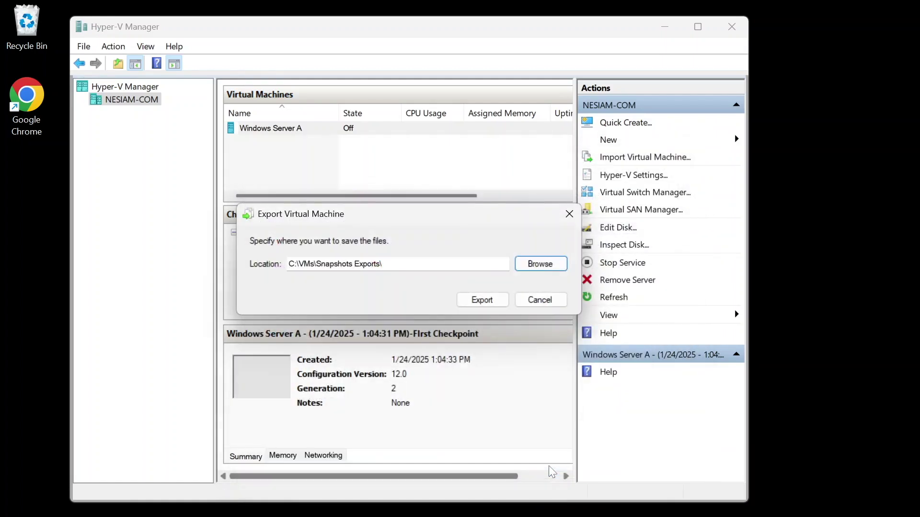
left_click(482, 299)
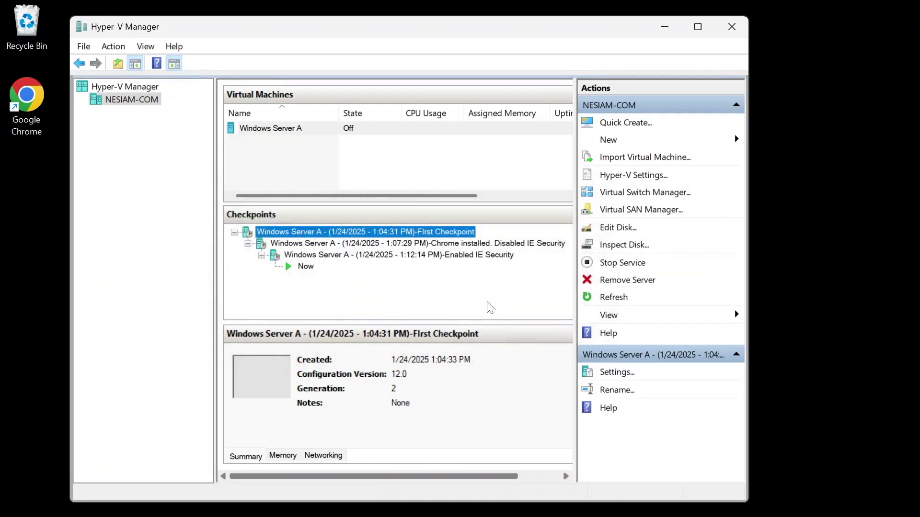
Step: Review the First Checkpoint's memory and networking details, keeping its original name
left_click(287, 456)
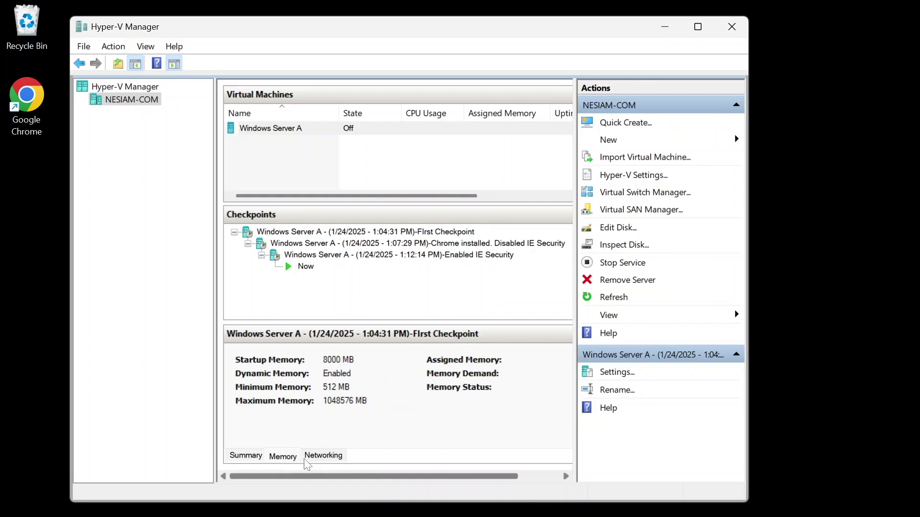
left_click(323, 457)
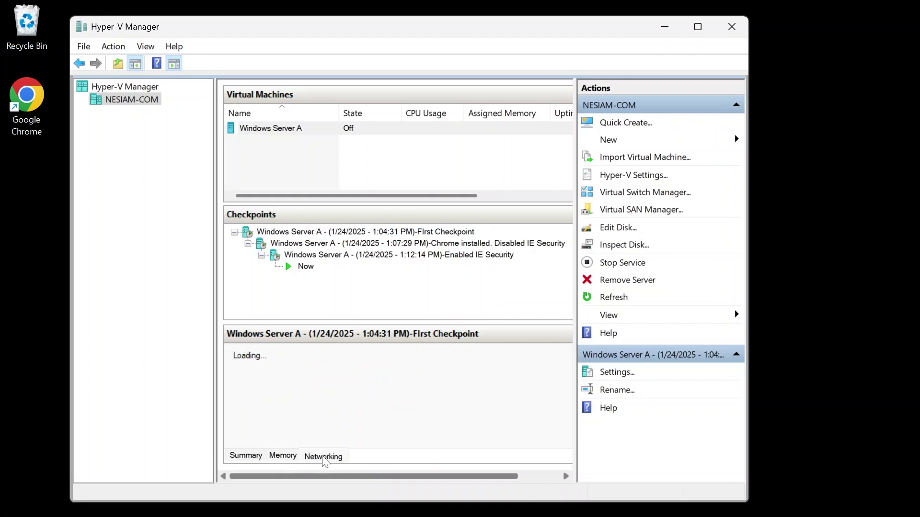
left_click(244, 456)
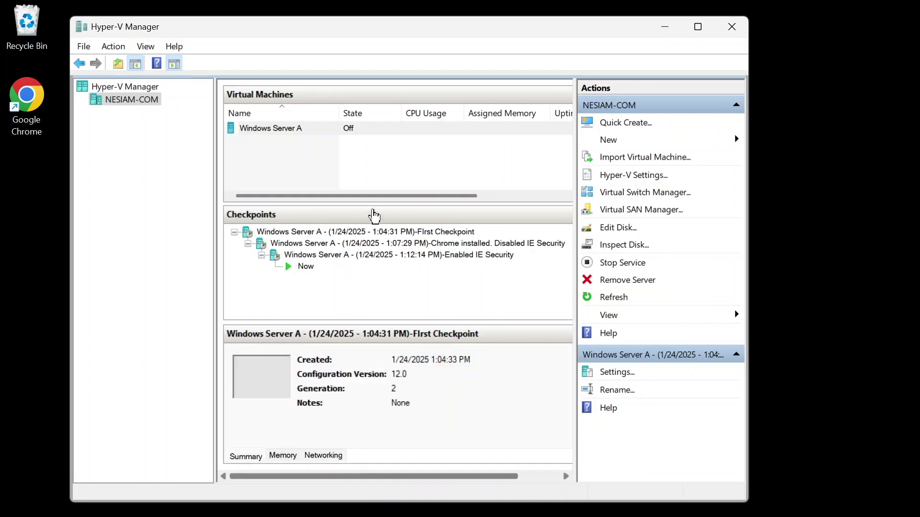
left_click(381, 232)
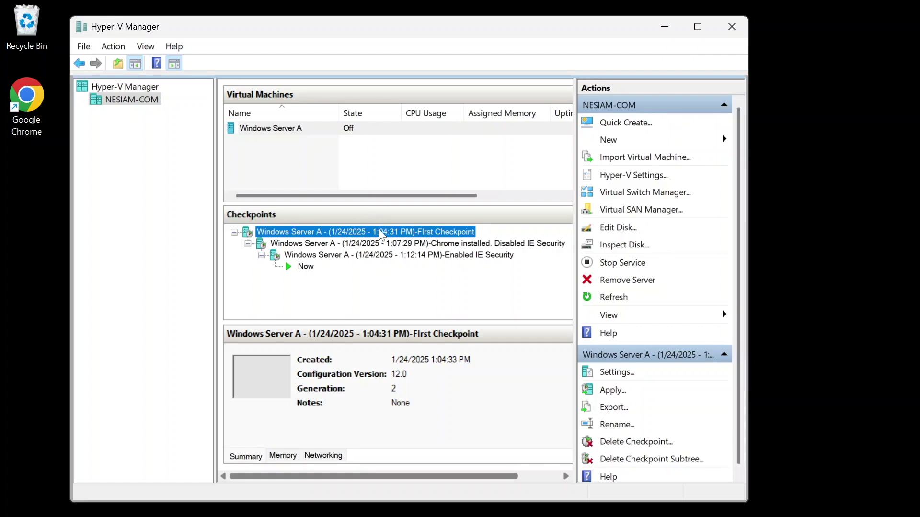
left_click(669, 426)
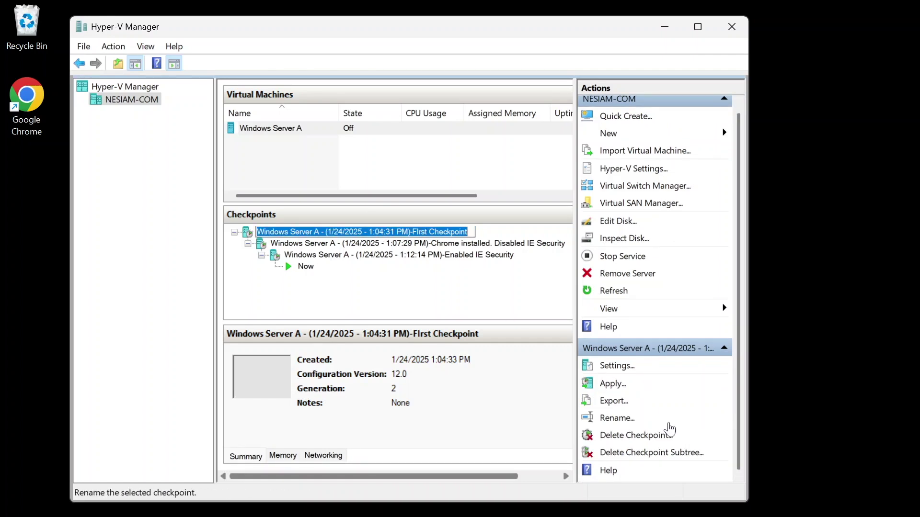
left_click(460, 293)
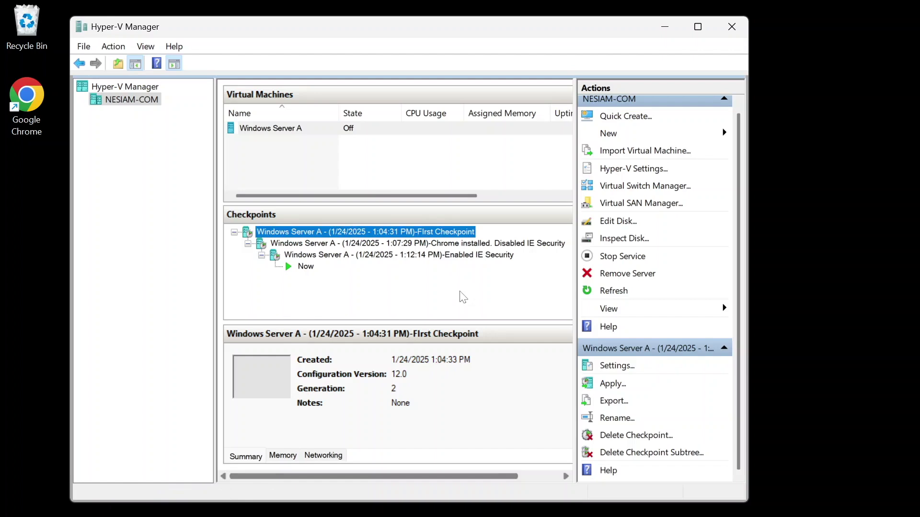
key("super+e")
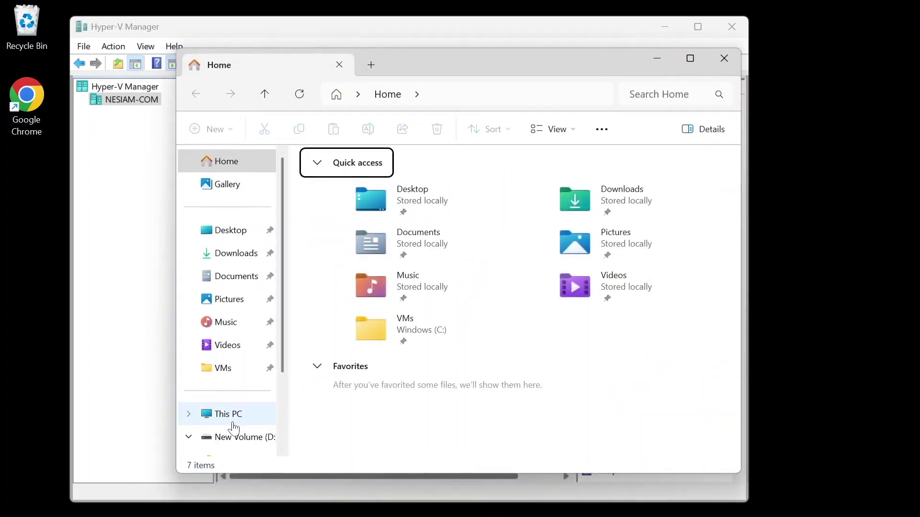
Step: Browse to C:\VMs\Snapshots Exports
left_click(229, 415)
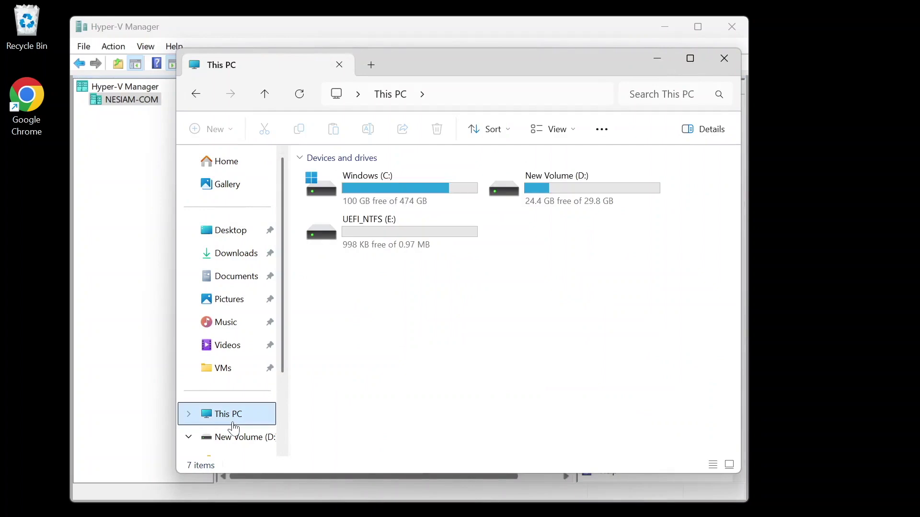
double_click(408, 200)
double_click(354, 330)
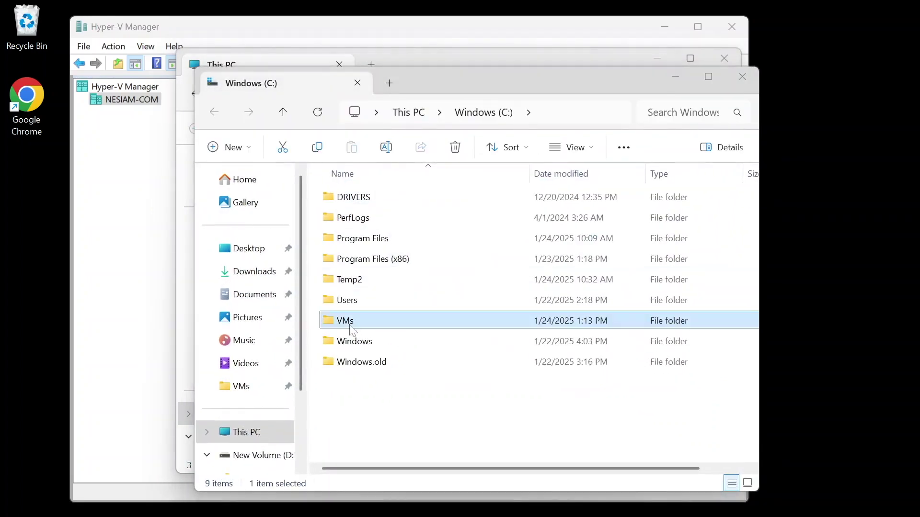
left_click(378, 216)
double_click(378, 217)
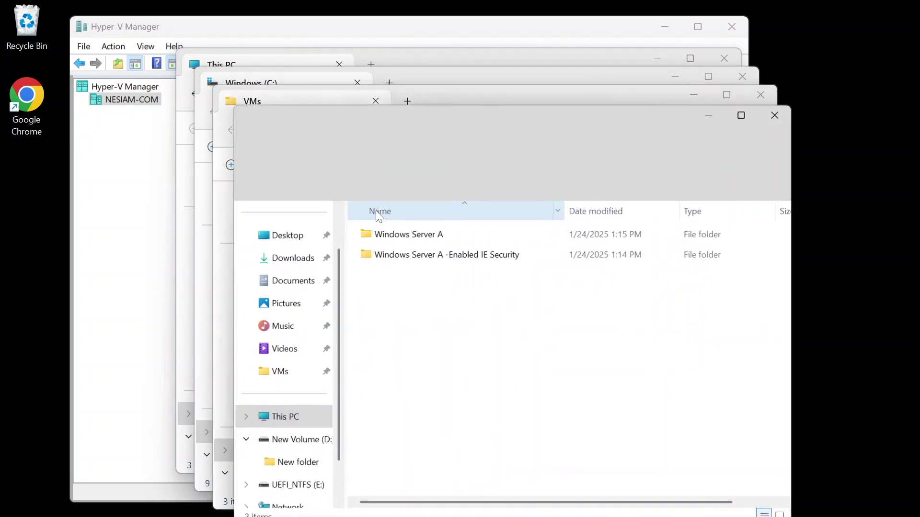
Step: Check the sizes of the Windows Server A and Enabled IE Security export folders in Properties
left_click(390, 234)
right_click(390, 234)
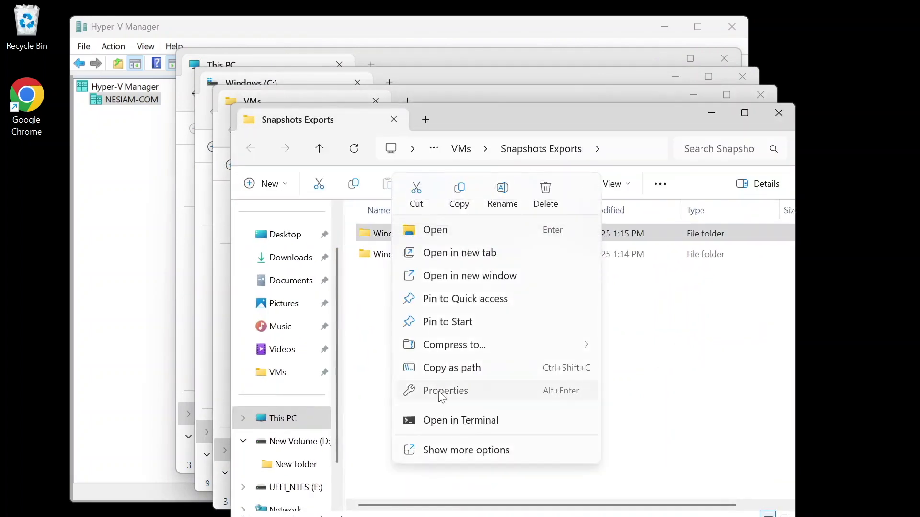
left_click(441, 391)
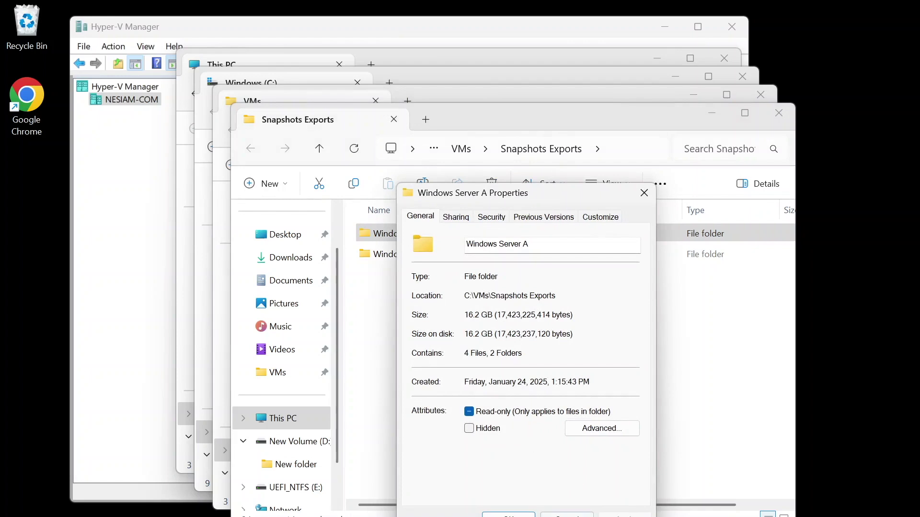
left_click(567, 515)
right_click(433, 260)
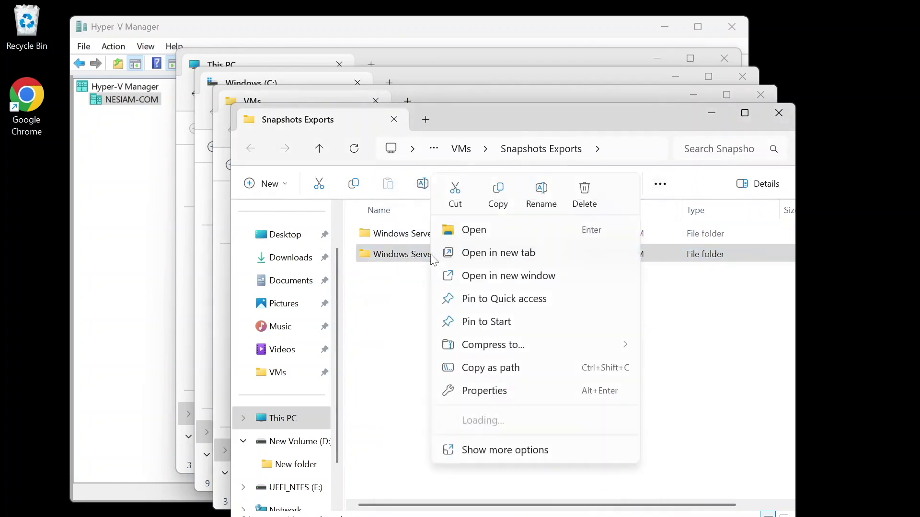
left_click(474, 391)
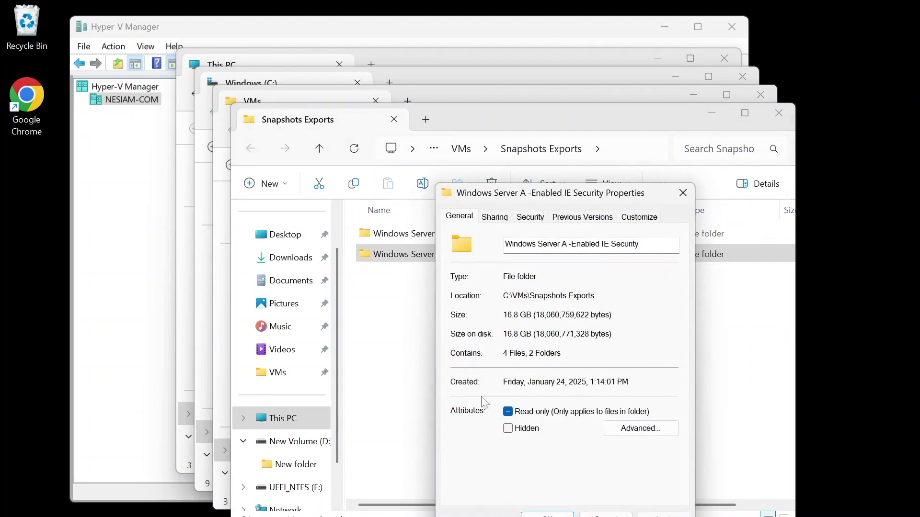
left_click(604, 515)
Step: Confirm the new export's disk image is 17,010,688 KB, then close all Explorer windows
double_click(416, 240)
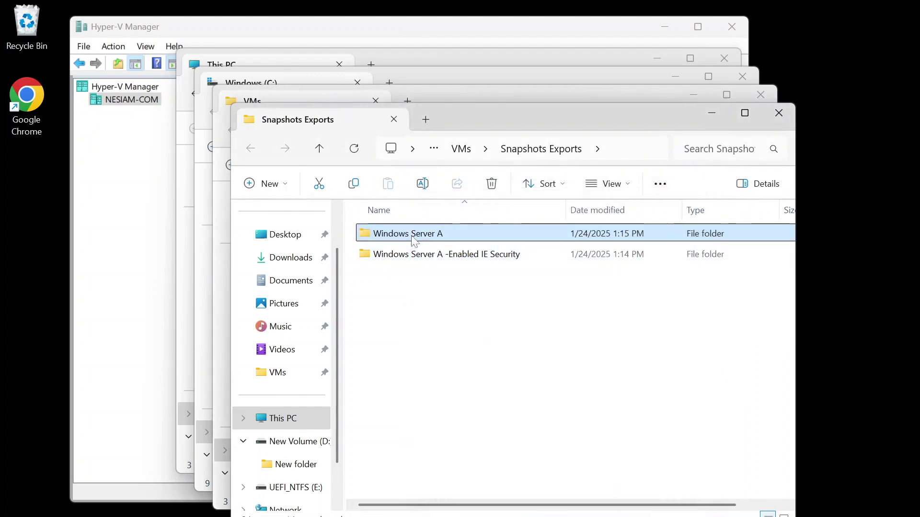
double_click(450, 133)
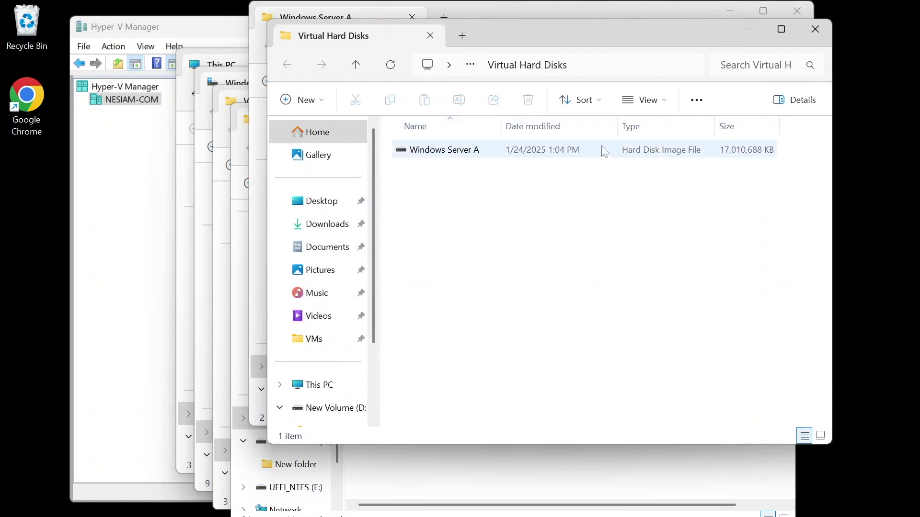
left_click(703, 152)
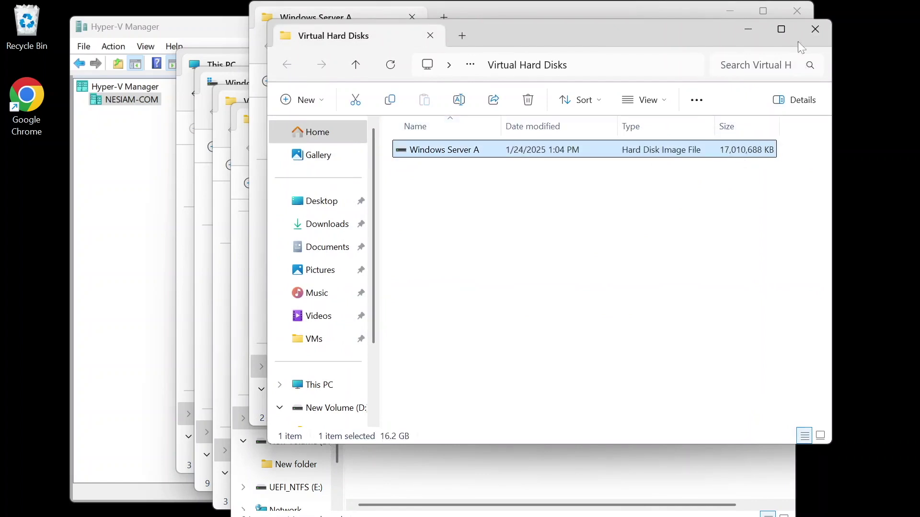
left_click(815, 29)
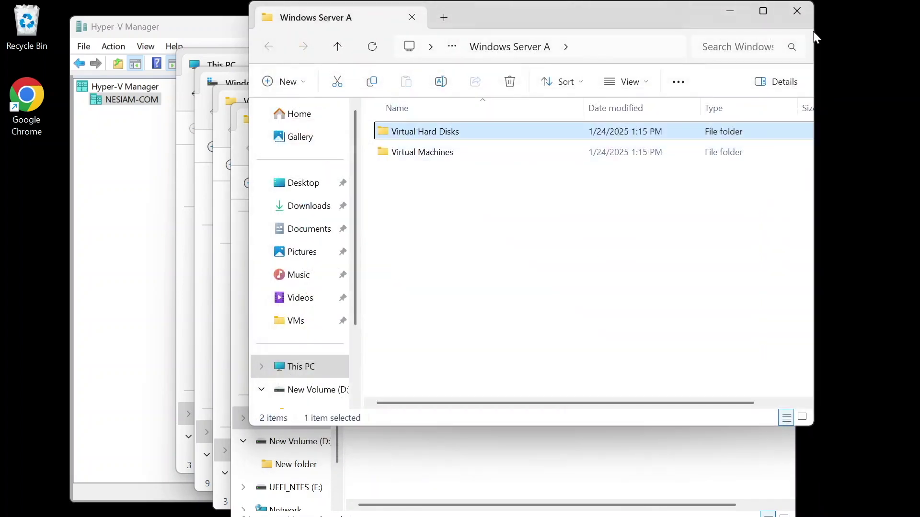
left_click(794, 14)
left_click(786, 115)
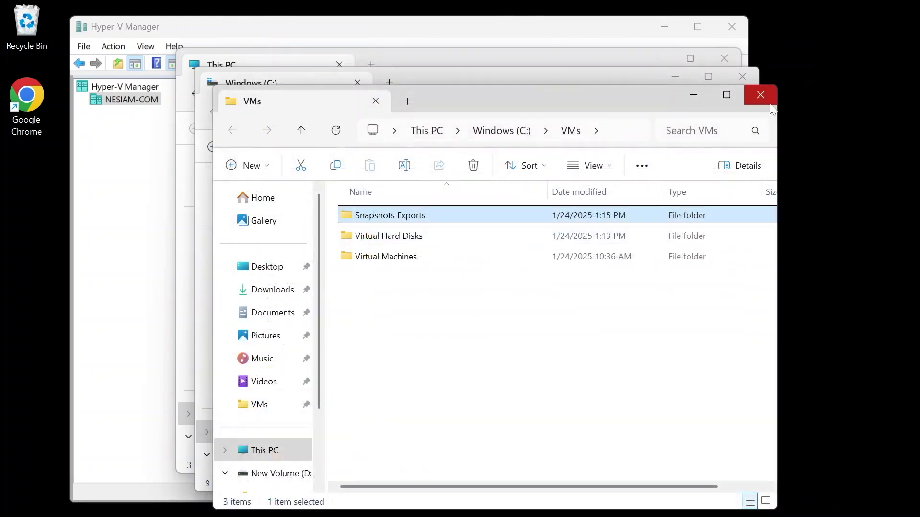
left_click(769, 101)
left_click(746, 85)
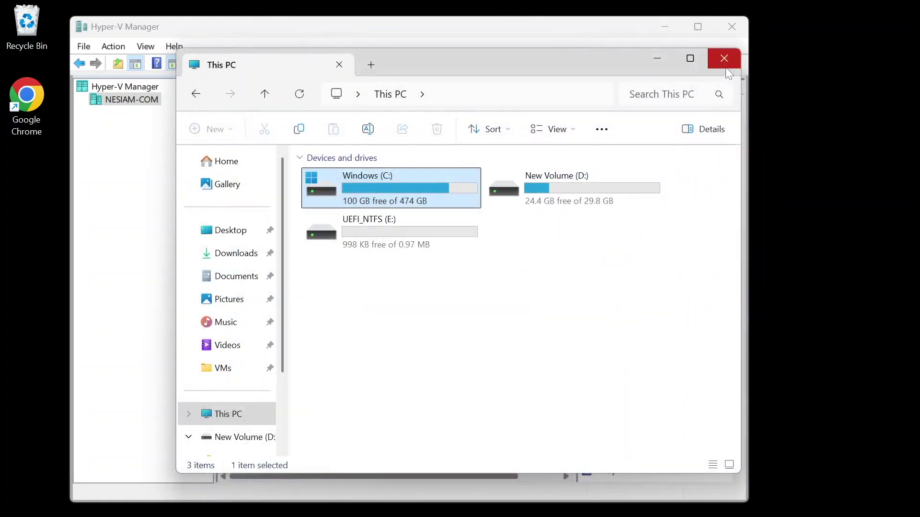
left_click(726, 67)
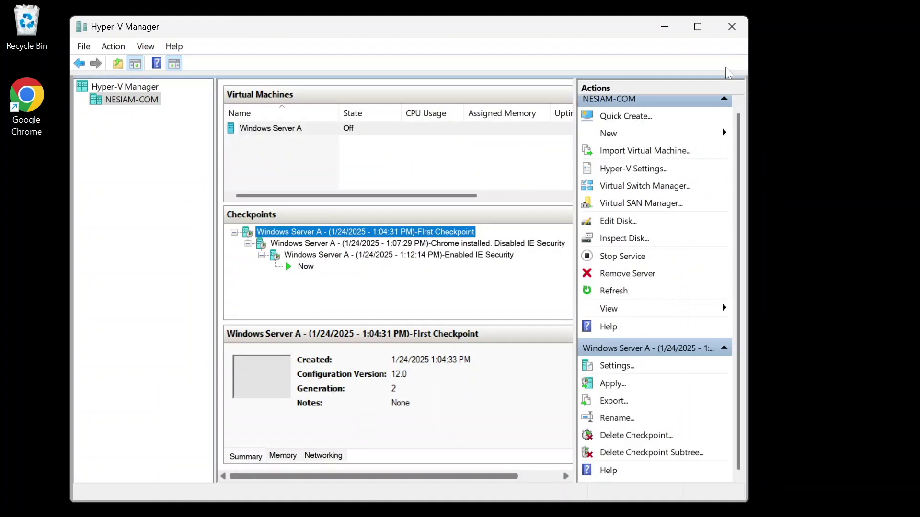